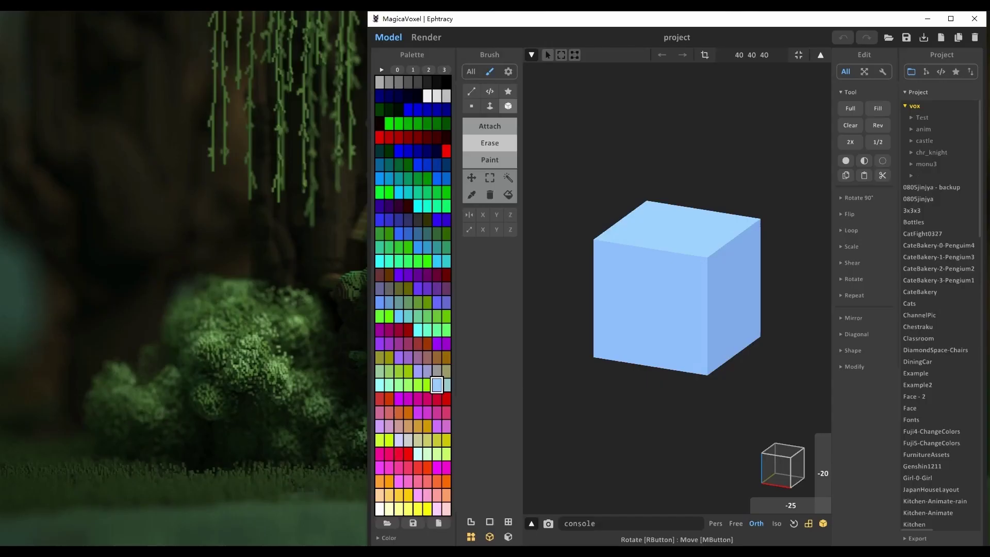
- Clear all voxels from the default 40 40 40 cube model
{"action": "scroll", "coordinate": [648, 345], "scroll_direction": "down", "scroll_amount": 2}
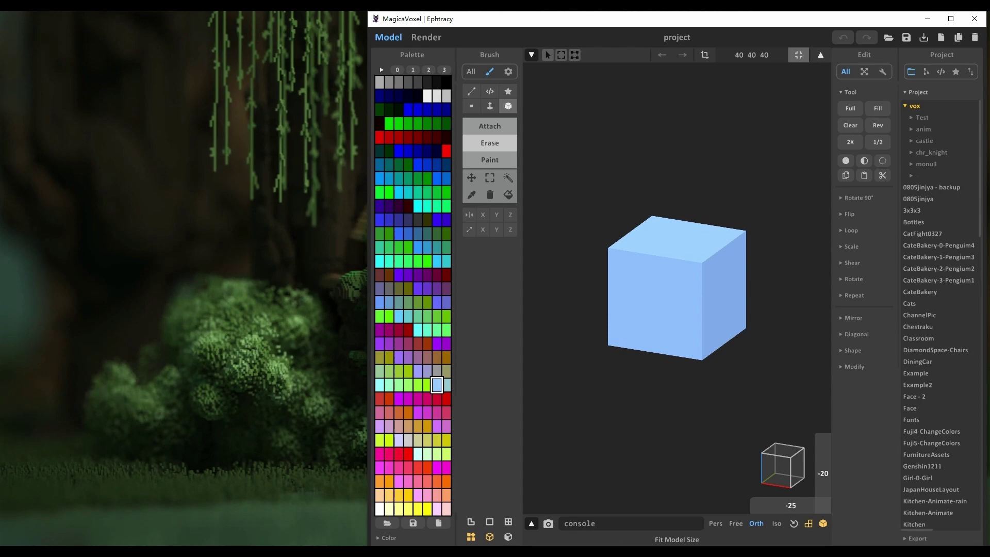
{"action": "key", "text": "Tab"}
{"action": "key", "text": "Tab"}
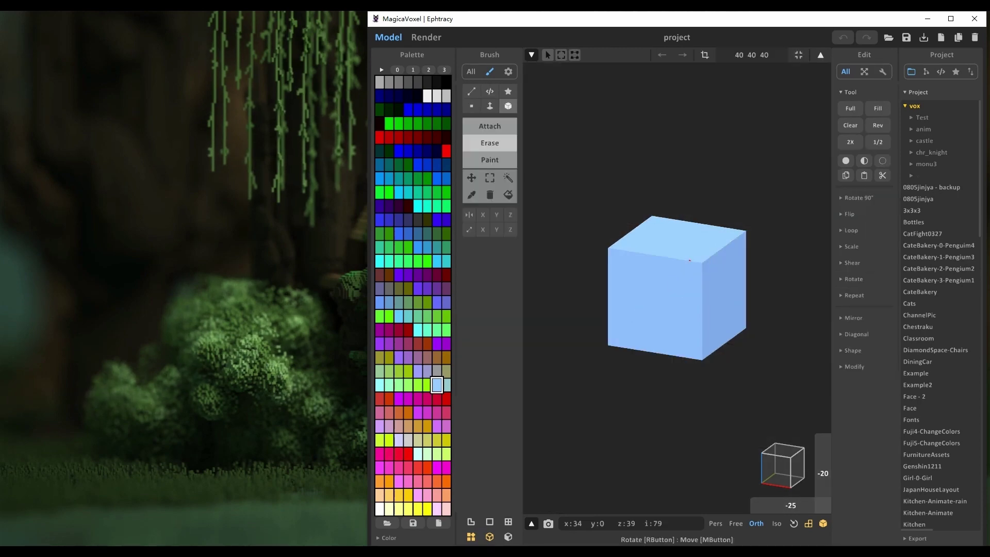
{"action": "left_click", "coordinate": [850, 125]}
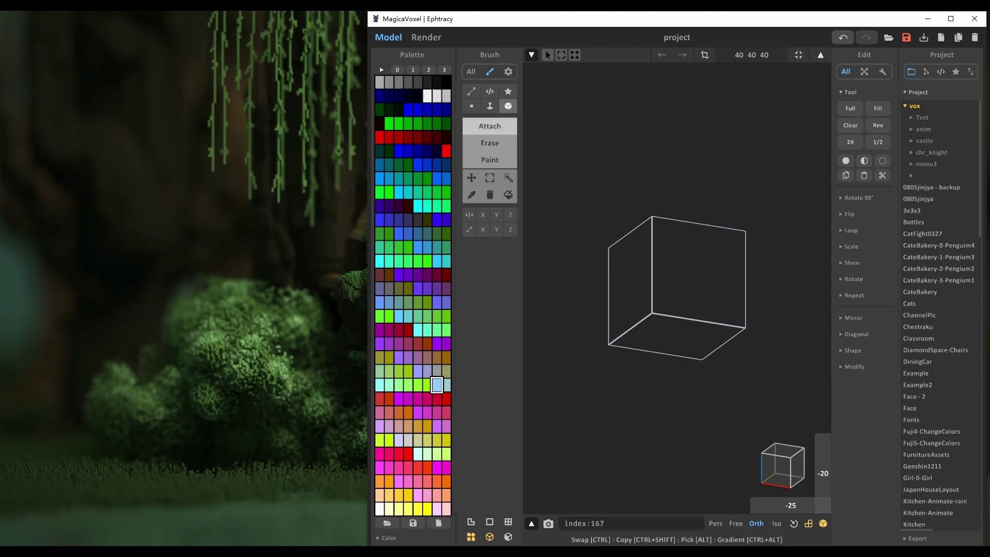
- Switch to palette 3 and set the 3D Voxel brush to size 6
{"action": "left_click", "coordinate": [428, 70]}
{"action": "left_click", "coordinate": [443, 70]}
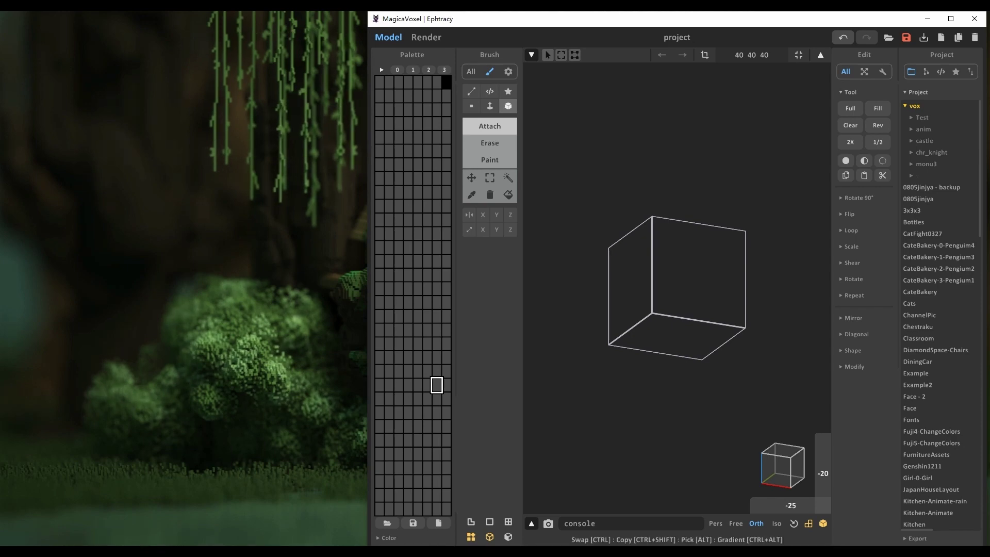
{"action": "key", "text": "v"}
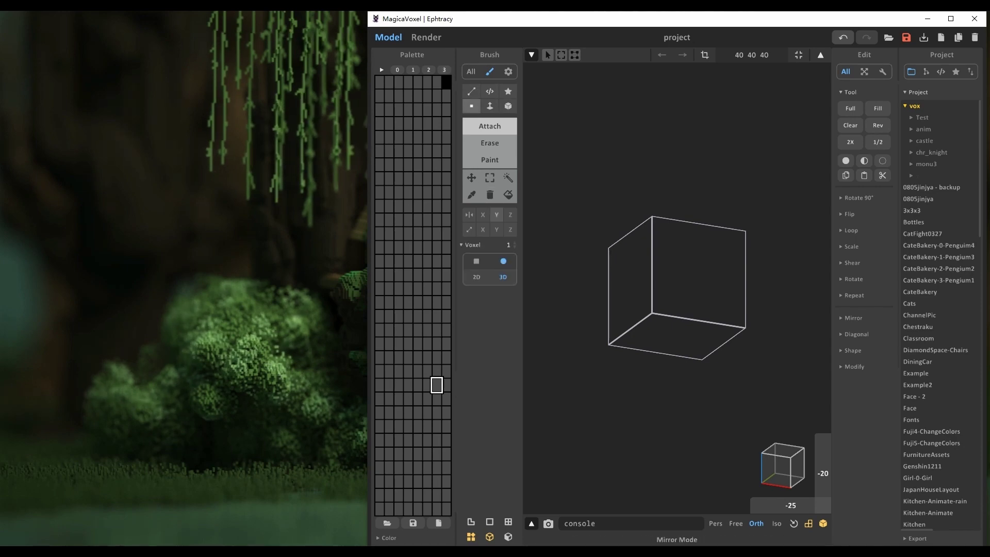
{"action": "left_click_drag", "start_coordinate": [514, 245], "coordinate": [514, 232]}
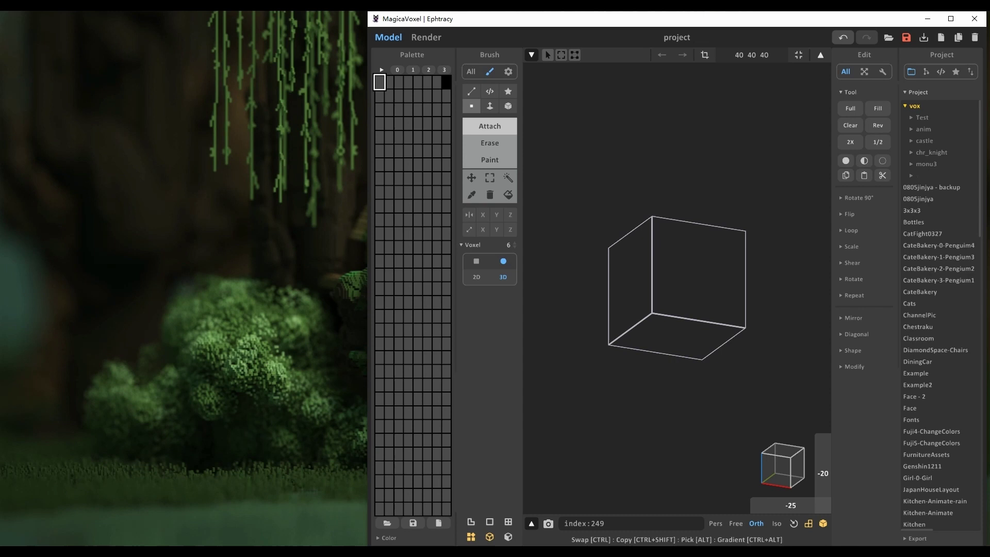
- Define the first palette swatch as a green leaf colour, RGB 81 163 85
{"action": "left_click", "coordinate": [388, 538]}
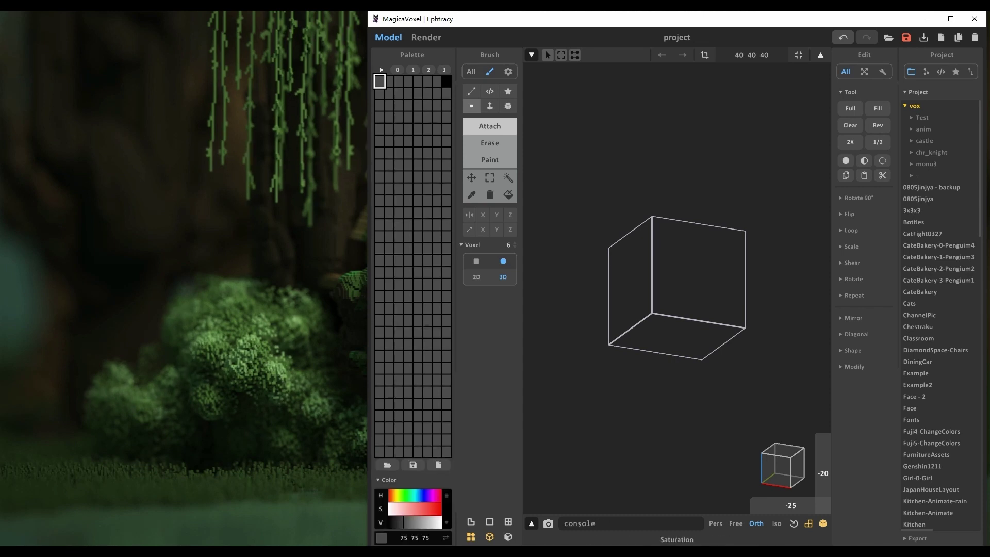
{"action": "left_click", "coordinate": [406, 495]}
{"action": "left_click", "coordinate": [414, 508]}
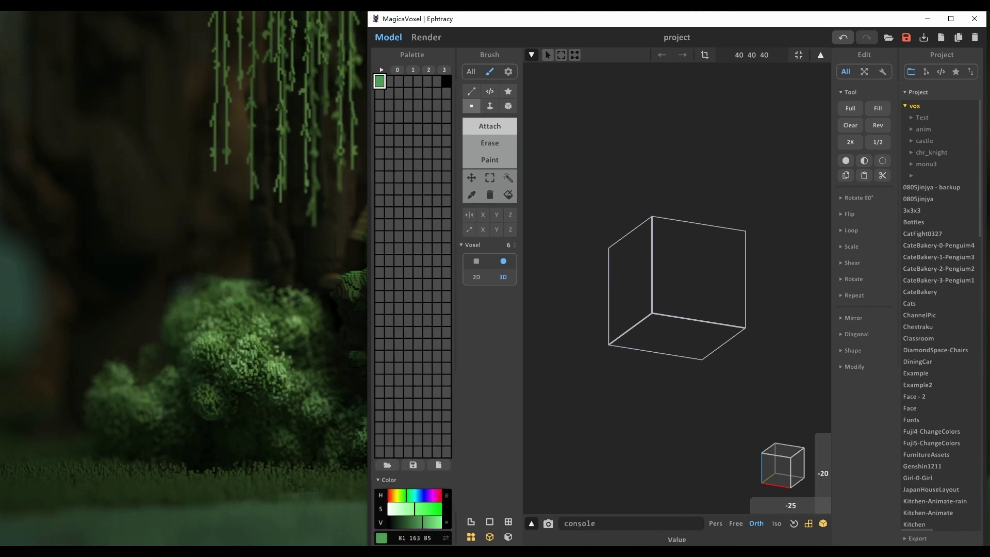
{"action": "scroll", "coordinate": [683, 325], "scroll_direction": "up", "scroll_amount": 6}
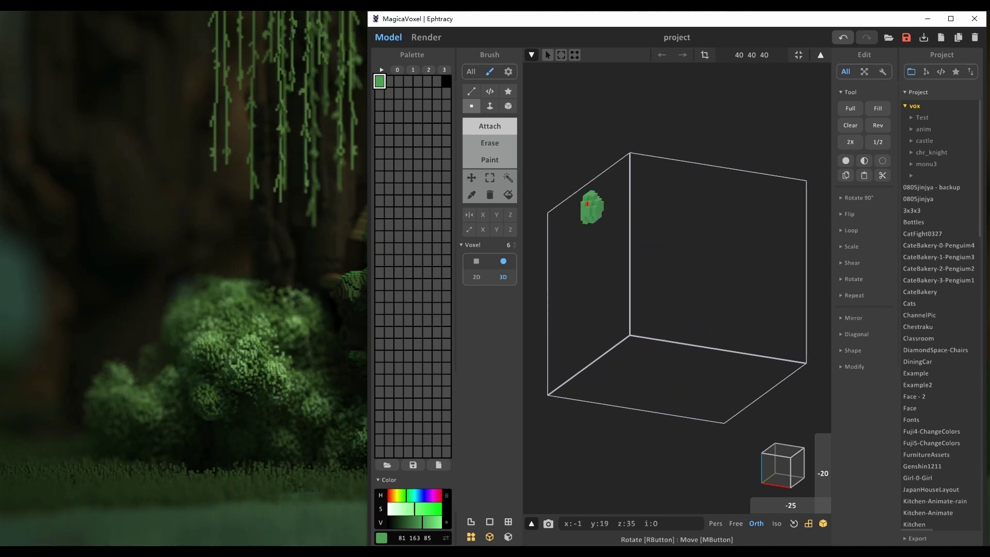
- Define the swatch below the green one as a dark brown branch colour, RGB 75 55 29
{"action": "left_click", "coordinate": [380, 93]}
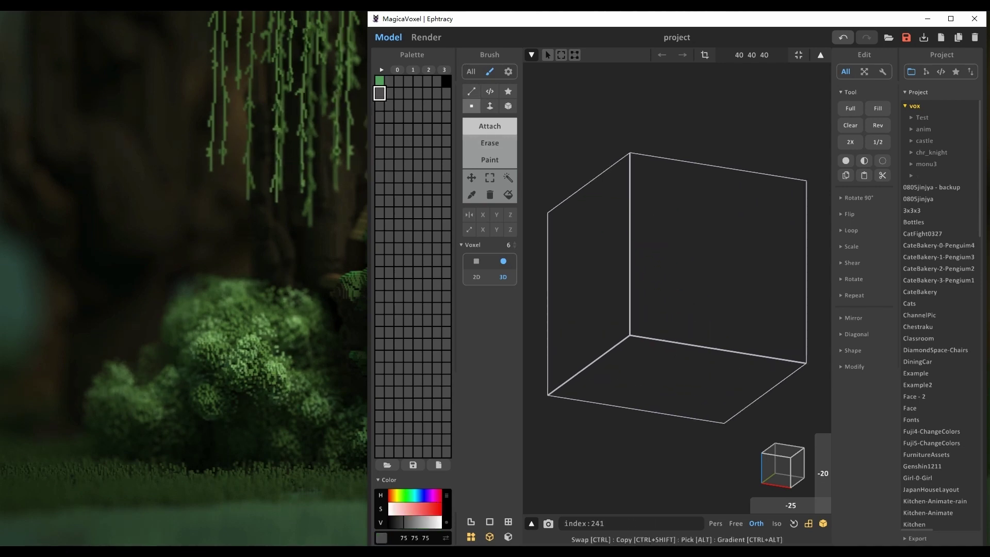
{"action": "left_click", "coordinate": [397, 495]}
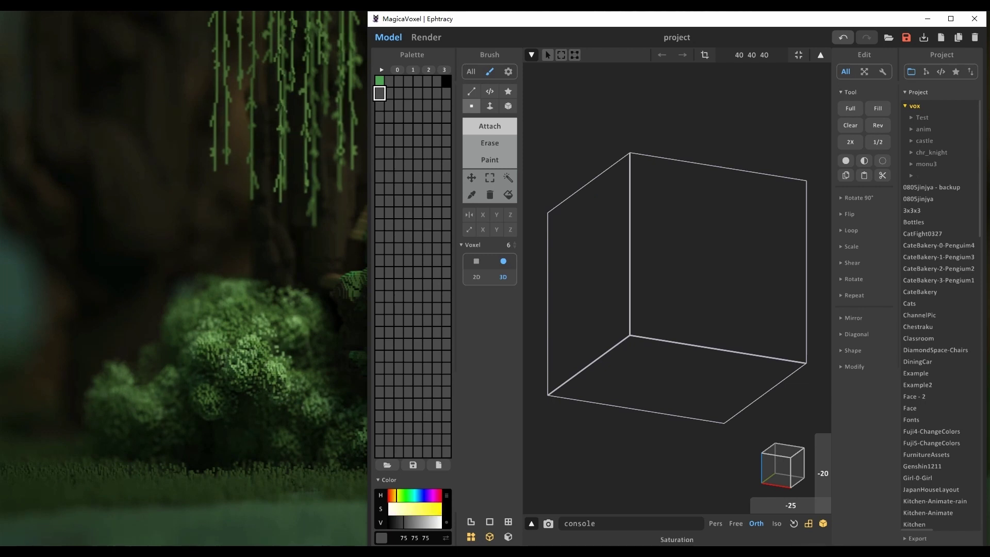
{"action": "left_click", "coordinate": [420, 509]}
{"action": "left_click", "coordinate": [393, 495]}
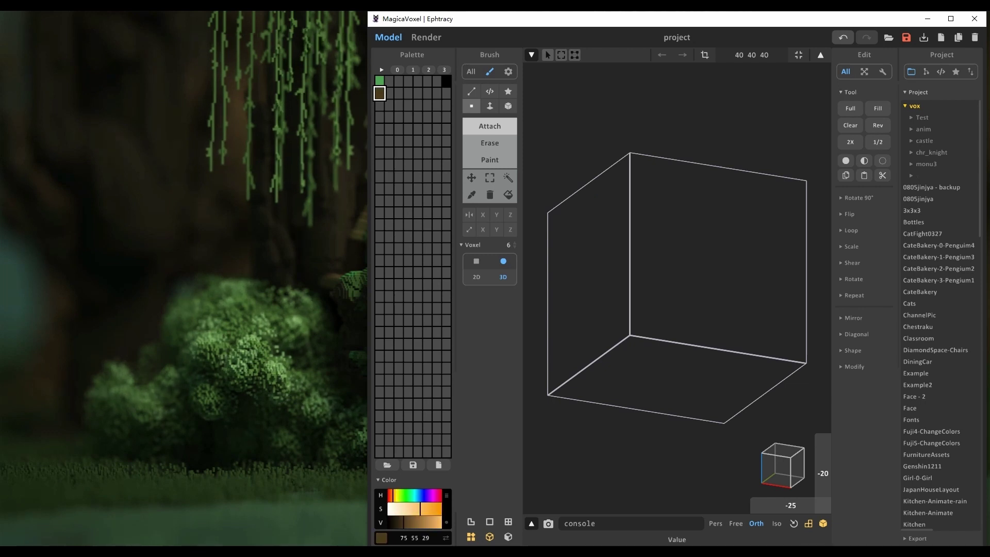
- Draw a brown branch on the back wall with the Line geometry brush: one long diagonal and four side twigs
{"action": "left_click", "coordinate": [470, 91]}
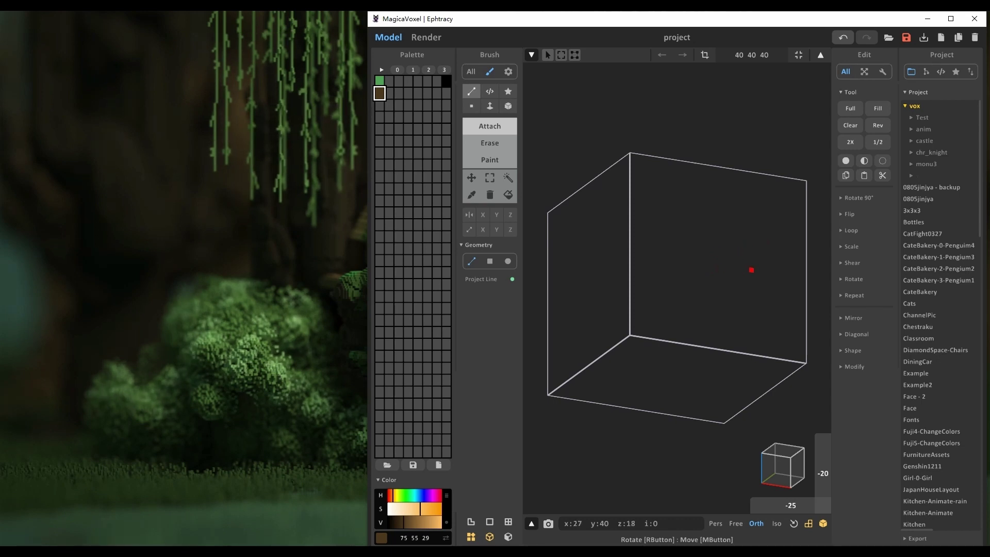
{"action": "left_click_drag", "start_coordinate": [782, 270], "coordinate": [640, 329]}
{"action": "left_click_drag", "start_coordinate": [693, 302], "coordinate": [711, 254]}
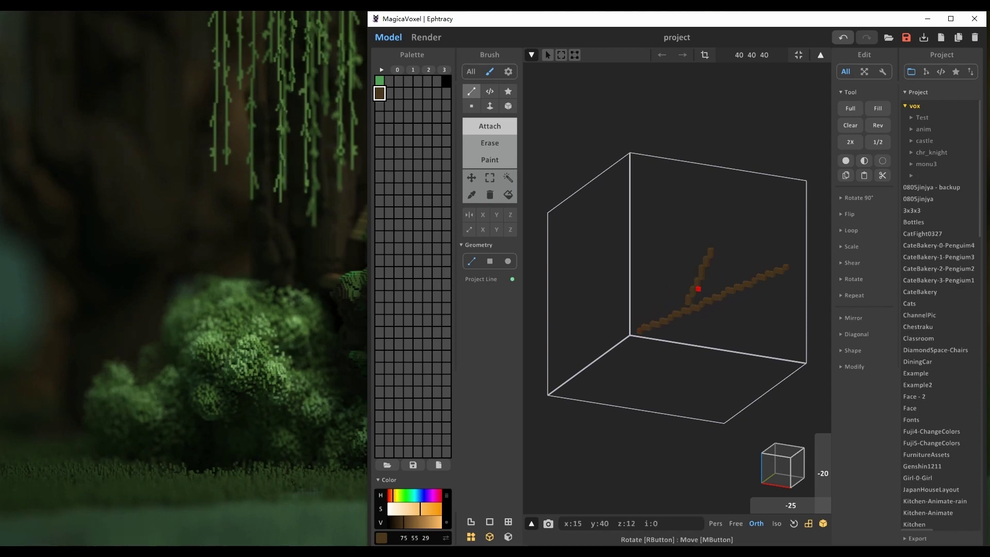
{"action": "left_click_drag", "start_coordinate": [720, 301], "coordinate": [784, 312]}
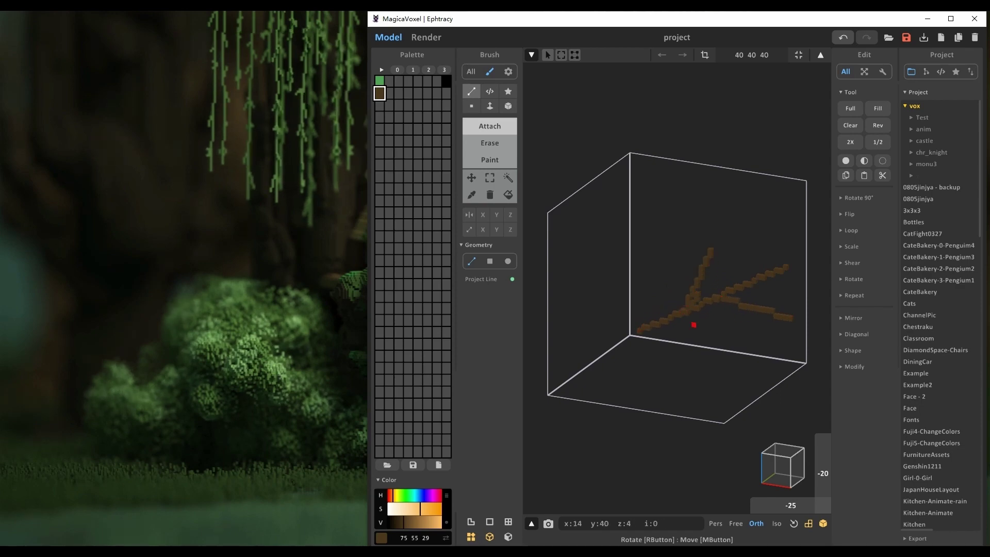
{"action": "left_click_drag", "start_coordinate": [665, 325], "coordinate": [738, 333]}
{"action": "left_click_drag", "start_coordinate": [647, 325], "coordinate": [669, 280]}
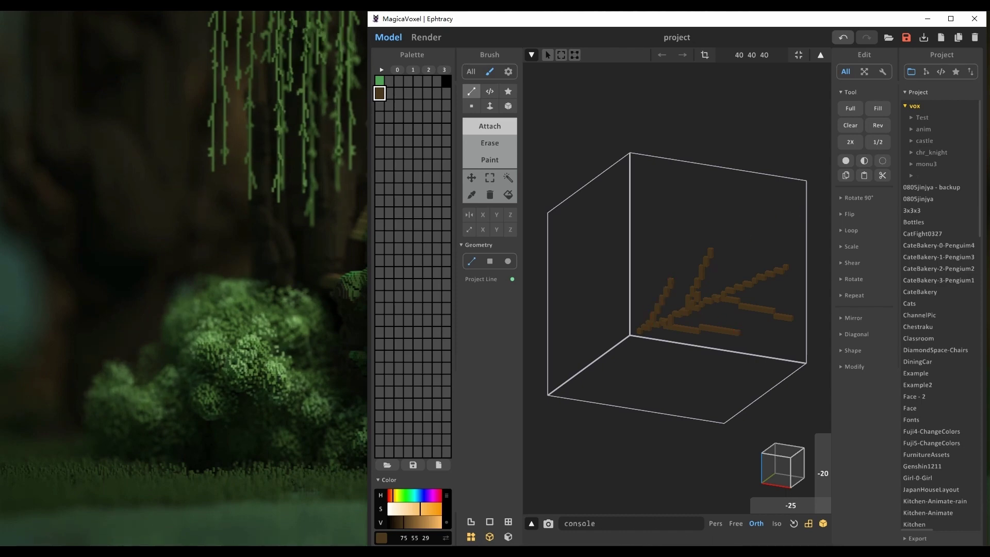
- Duplicate the branch object in the world view and rotate the copy by 90°
{"action": "key", "text": "Tab"}
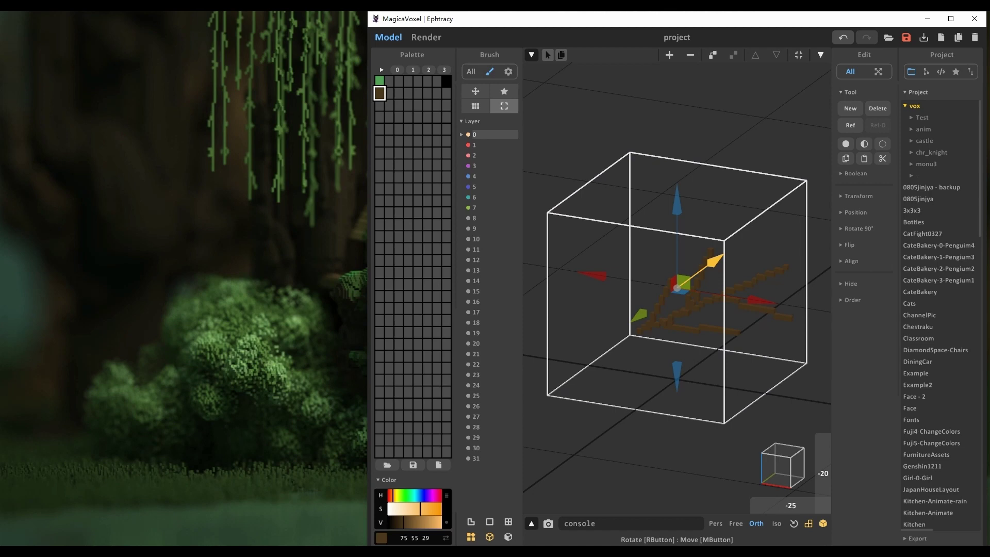
{"action": "left_click_drag", "start_coordinate": [715, 261], "coordinate": [663, 298], "text": "ctrl"}
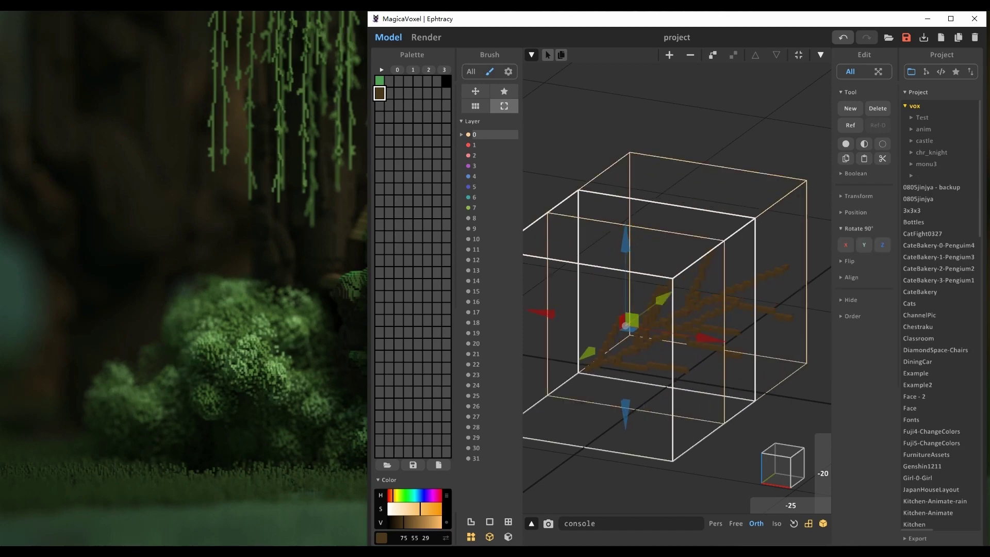
{"action": "scroll", "coordinate": [662, 299], "scroll_direction": "down", "scroll_amount": 3}
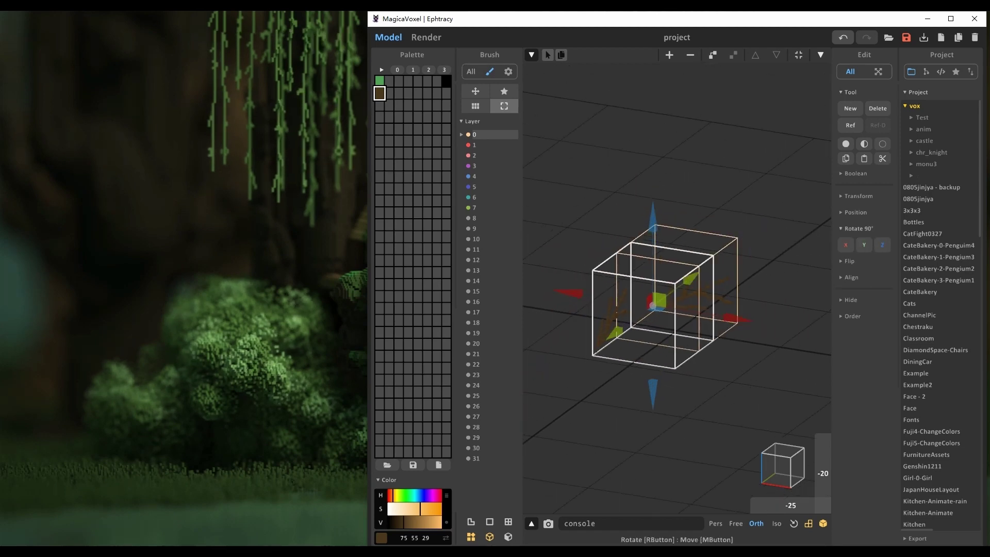
- Position the copied branch so that it crosses the original one
{"action": "right_click_drag", "start_coordinate": [665, 300], "coordinate": [609, 307]}
{"action": "left_click_drag", "start_coordinate": [708, 282], "coordinate": [815, 272]}
{"action": "middle_click_drag", "start_coordinate": [814, 273], "coordinate": [762, 321]}
{"action": "left_click_drag", "start_coordinate": [698, 366], "coordinate": [708, 382]}
{"action": "right_click_drag", "start_coordinate": [708, 382], "coordinate": [782, 386]}
- Select all branch objects and combine them into one object
{"action": "left_click_drag", "start_coordinate": [801, 235], "coordinate": [563, 441]}
{"action": "key", "text": "u"}
{"action": "right_click_drag", "start_coordinate": [670, 381], "coordinate": [627, 377]}
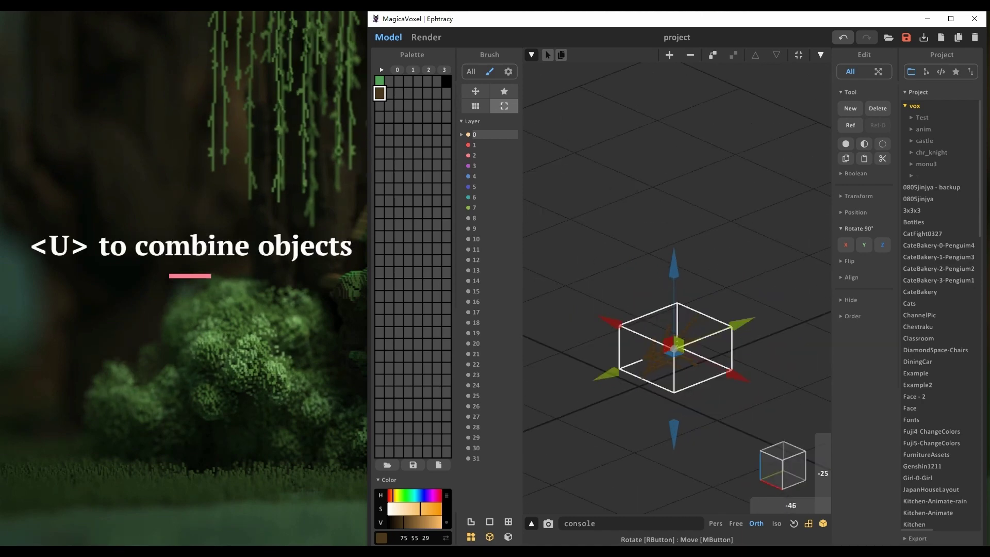
- Open the combined branches for editing and resize the model volume to 60 60 60
{"action": "key", "text": "Tab"}
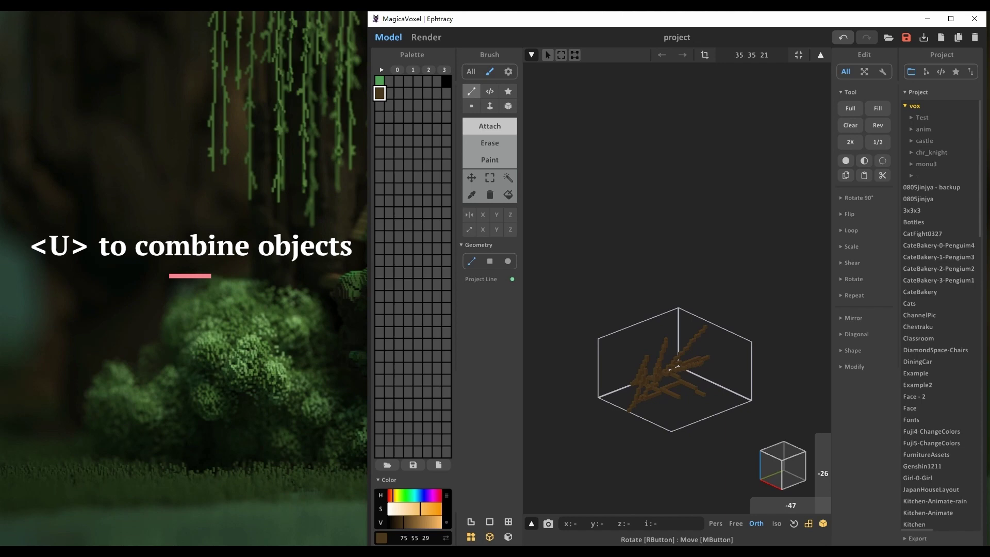
{"action": "left_click", "coordinate": [751, 55]}
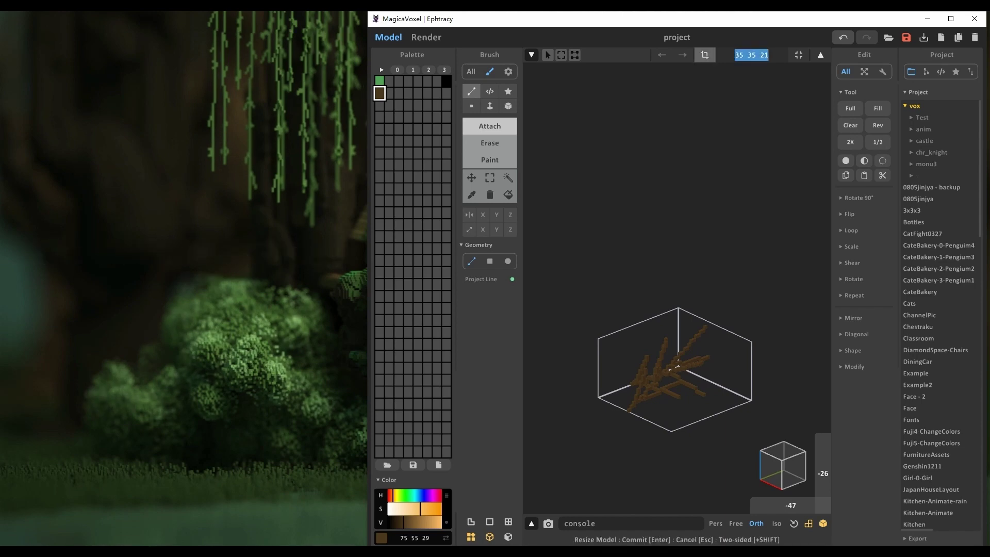
{"action": "type", "text": "60 60 60"}
{"action": "key", "text": "Return"}
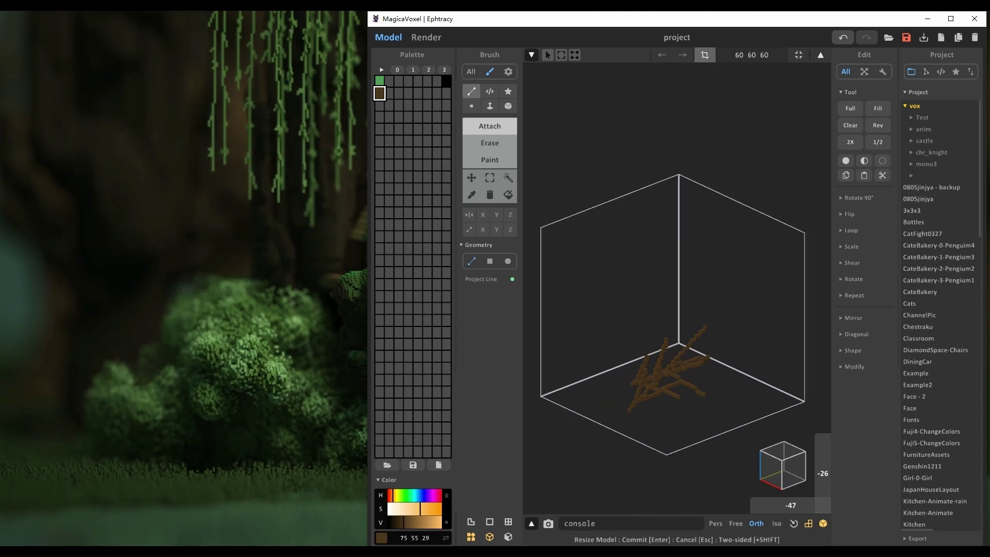
{"action": "key", "text": "Return"}
{"action": "right_click_drag", "start_coordinate": [689, 405], "coordinate": [679, 399]}
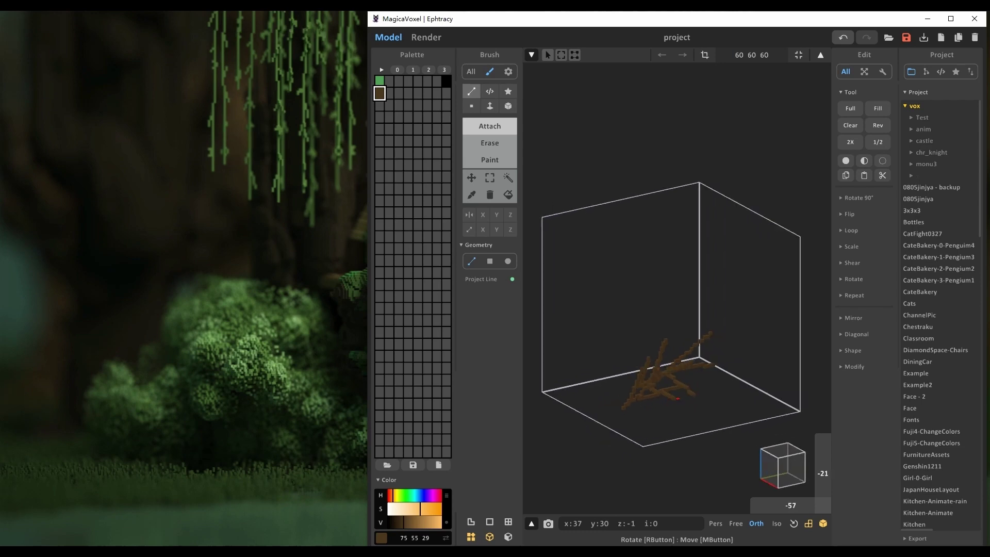
- Set the Voxel brush to the green swatch at size 10 and attach the first leaf balls to the branches
{"action": "left_click", "coordinate": [379, 80]}
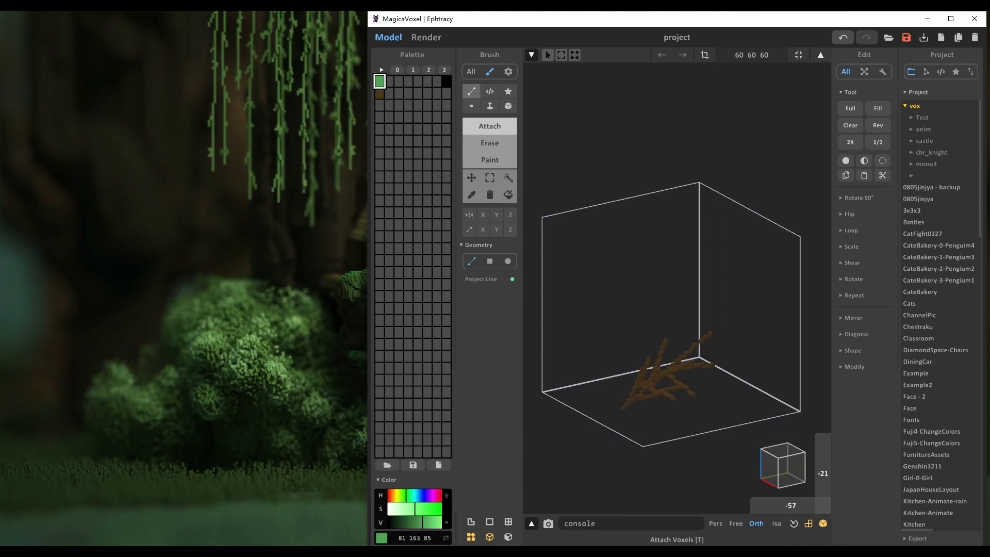
{"action": "left_click", "coordinate": [471, 106]}
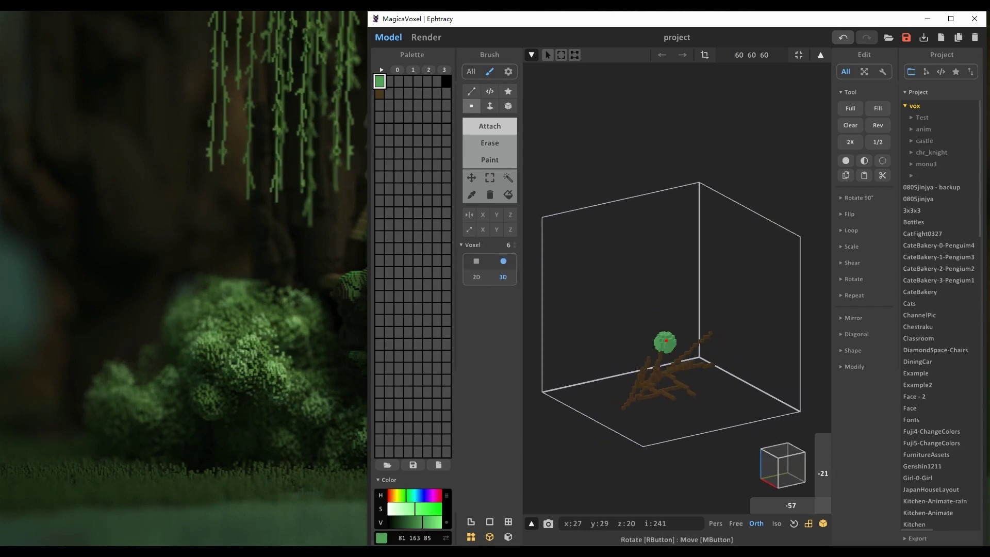
{"action": "left_click", "coordinate": [508, 244]}
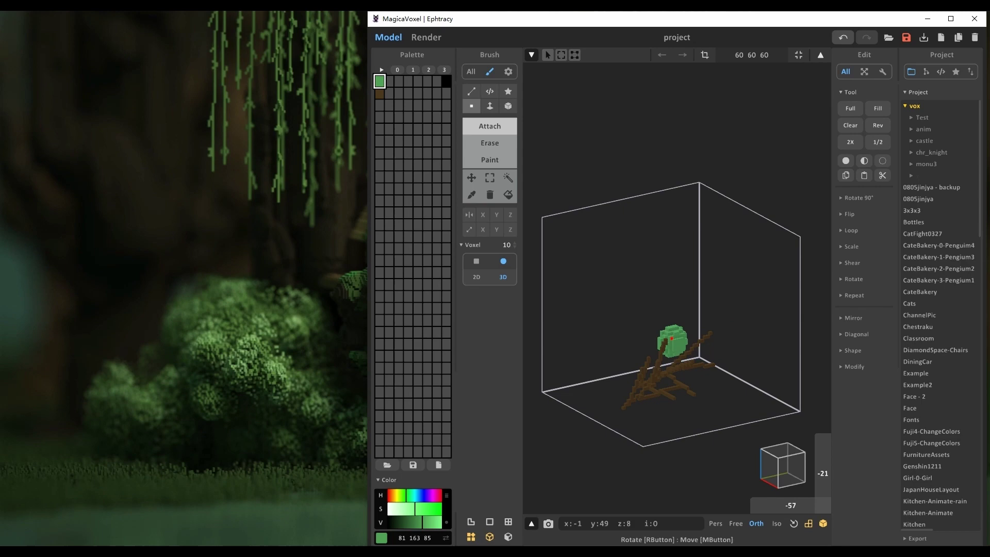
{"action": "left_click", "coordinate": [664, 340]}
{"action": "right_click_drag", "start_coordinate": [611, 372], "coordinate": [628, 402]}
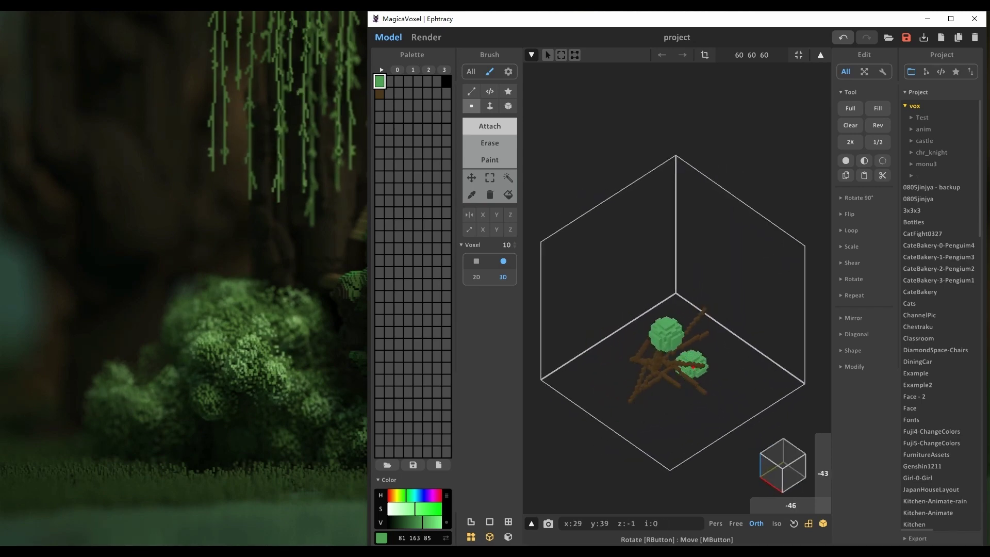
- Attach more green leaf balls around the branches from all sides to form a full bush
{"action": "right_click_drag", "start_coordinate": [695, 378], "coordinate": [624, 368]}
{"action": "left_click", "coordinate": [681, 355]}
{"action": "right_click_drag", "start_coordinate": [741, 372], "coordinate": [655, 361]}
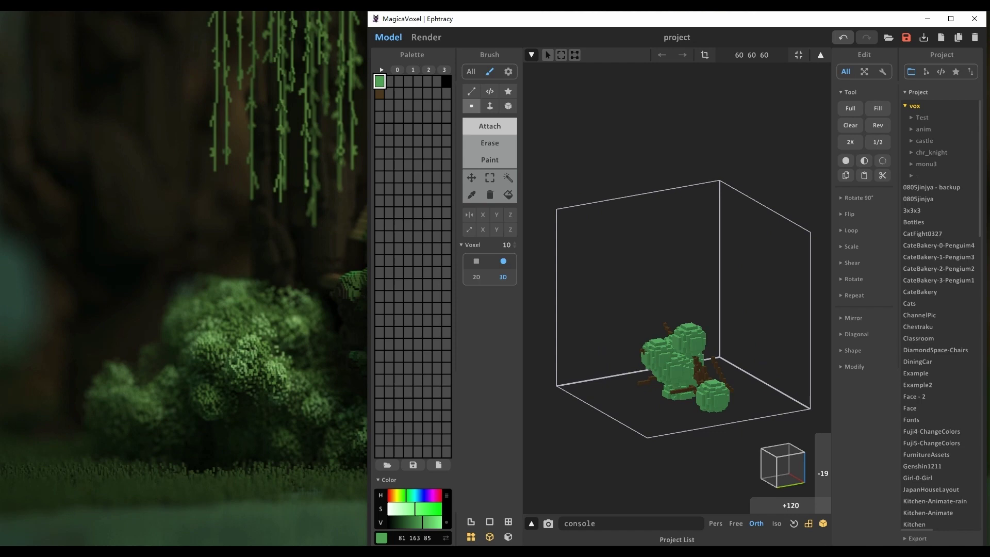
{"action": "right_click_drag", "start_coordinate": [696, 360], "coordinate": [620, 369]}
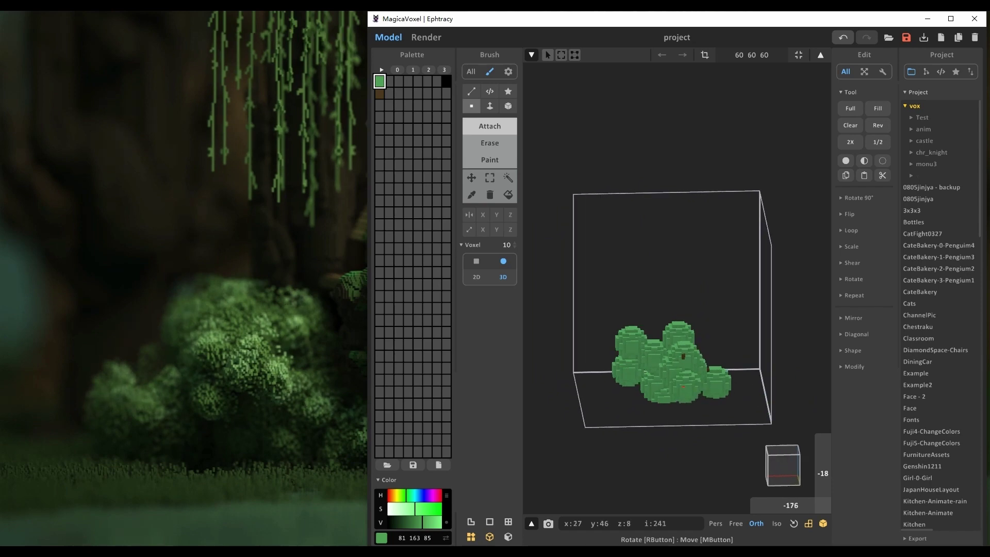
{"action": "right_click_drag", "start_coordinate": [683, 386], "coordinate": [644, 383]}
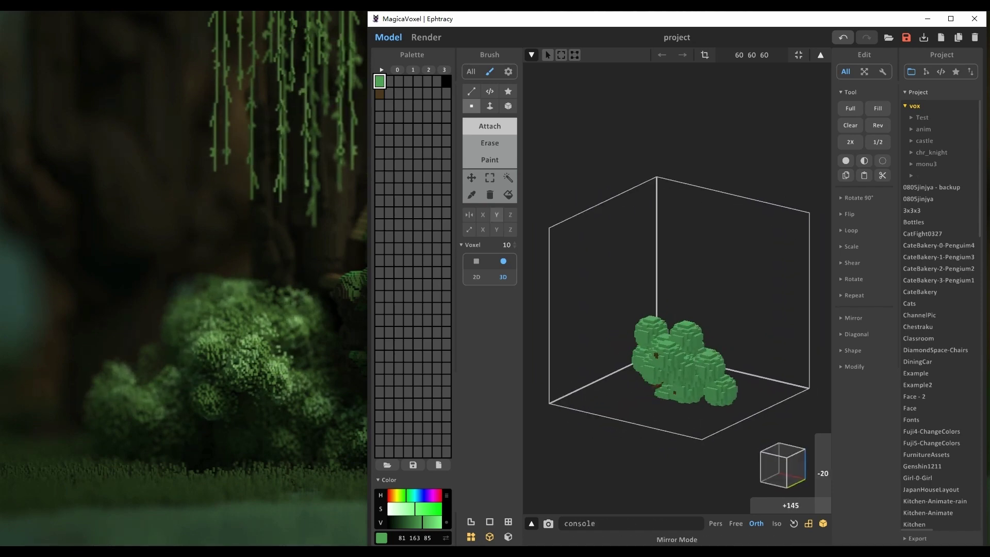
- Fit the model volume to the bush and duplicate the bush beside the original in the world view
{"action": "right_click_drag", "start_coordinate": [693, 351], "coordinate": [741, 361]}
{"action": "left_click", "coordinate": [705, 55]}
{"action": "left_click", "coordinate": [820, 55]}
{"action": "right_click_drag", "start_coordinate": [732, 310], "coordinate": [694, 311]}
{"action": "left_click_drag", "start_coordinate": [745, 343], "coordinate": [829, 324], "text": "ctrl"}
{"action": "scroll", "coordinate": [760, 343], "scroll_direction": "down", "scroll_amount": 3}
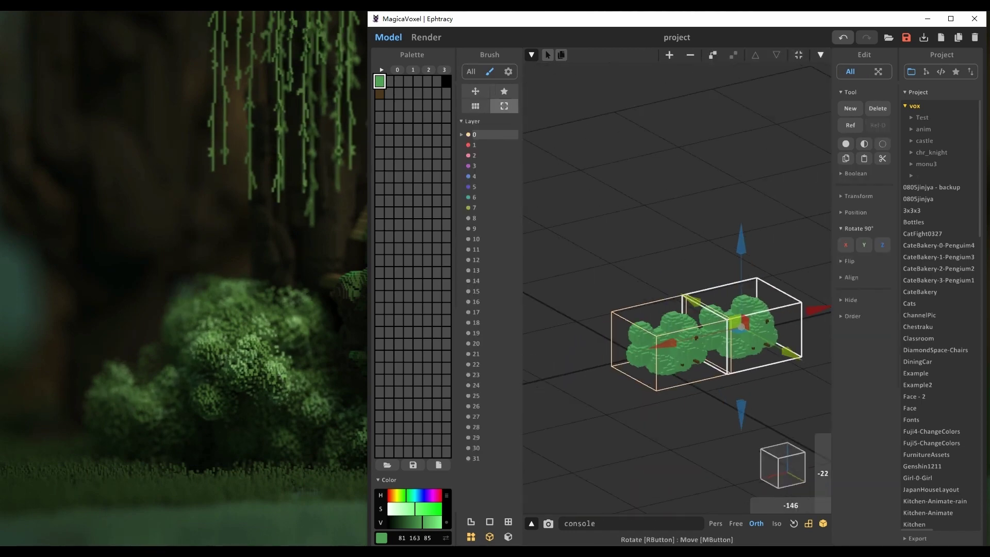
- Rotate the voxels of the copied bush with the rotate transform
{"action": "key", "text": "Tab"}
{"action": "left_click", "coordinate": [471, 178]}
{"action": "left_click", "coordinate": [510, 262]}
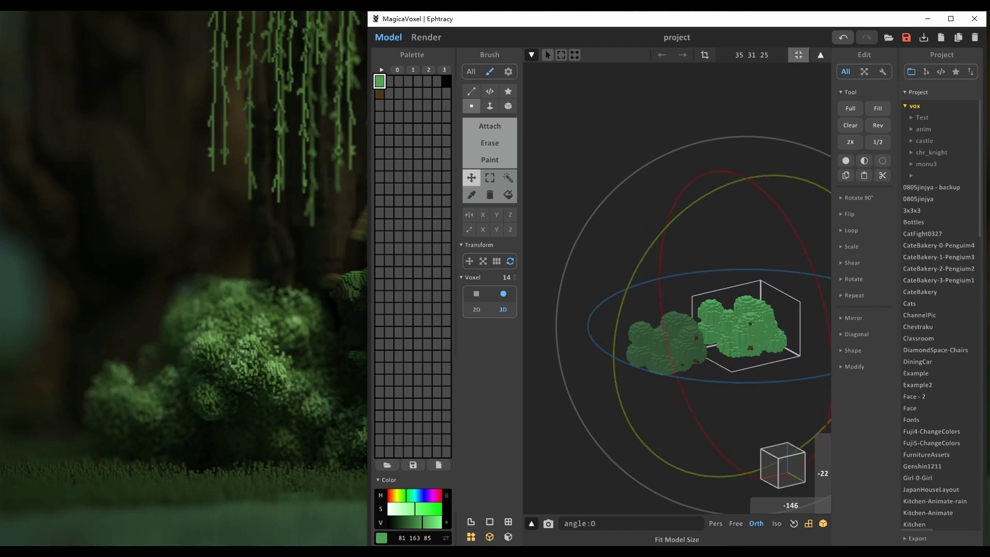
{"action": "key", "text": "Tab"}
- Move the copied bush behind the original so they overlap, and raise the original bush above it
{"action": "right_click_drag", "start_coordinate": [665, 314], "coordinate": [659, 345]}
{"action": "left_click_drag", "start_coordinate": [621, 345], "coordinate": [665, 279]}
{"action": "right_click_drag", "start_coordinate": [664, 279], "coordinate": [632, 264]}
{"action": "mouse_move", "coordinate": [639, 367]}
{"action": "right_mouse_down"}
{"action": "mouse_move", "coordinate": [664, 358]}
{"action": "mouse_move", "coordinate": [632, 354]}
{"action": "right_mouse_up"}
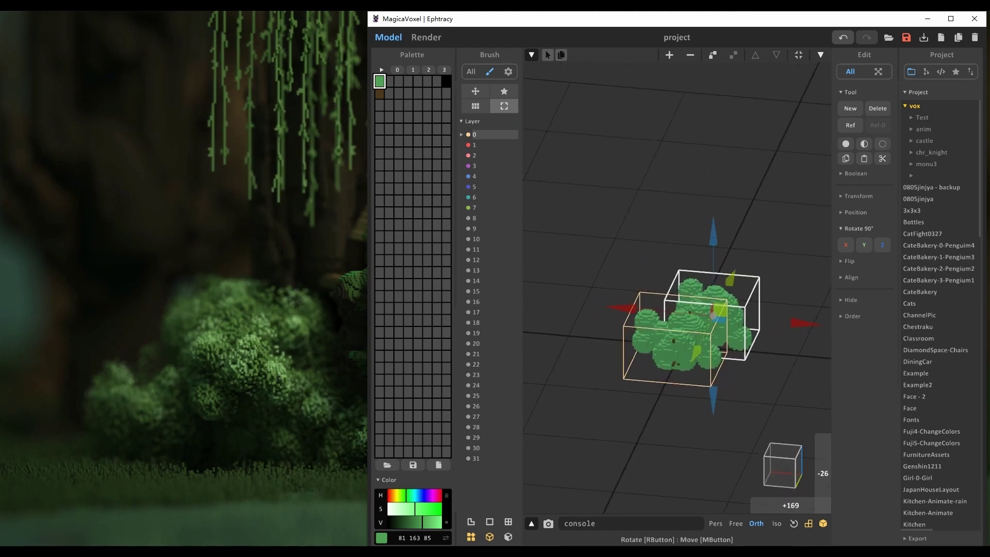
{"action": "left_click_drag", "start_coordinate": [675, 258], "coordinate": [675, 218]}
{"action": "right_click_drag", "start_coordinate": [675, 217], "coordinate": [698, 207]}
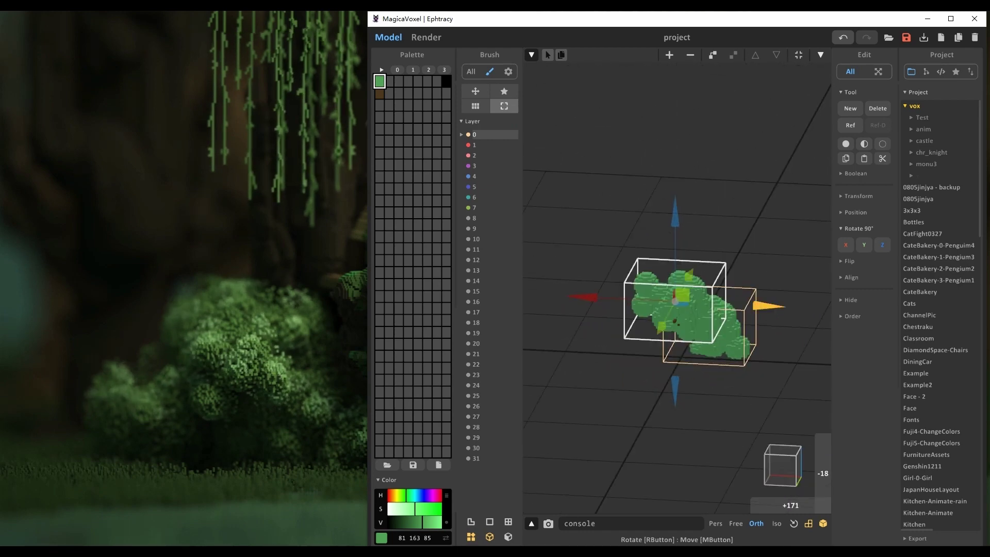
- Place another bush copy beside the overlapping pair, flipped along Y, and rotate the copy's voxels
{"action": "left_click_drag", "start_coordinate": [768, 306], "coordinate": [847, 304]}
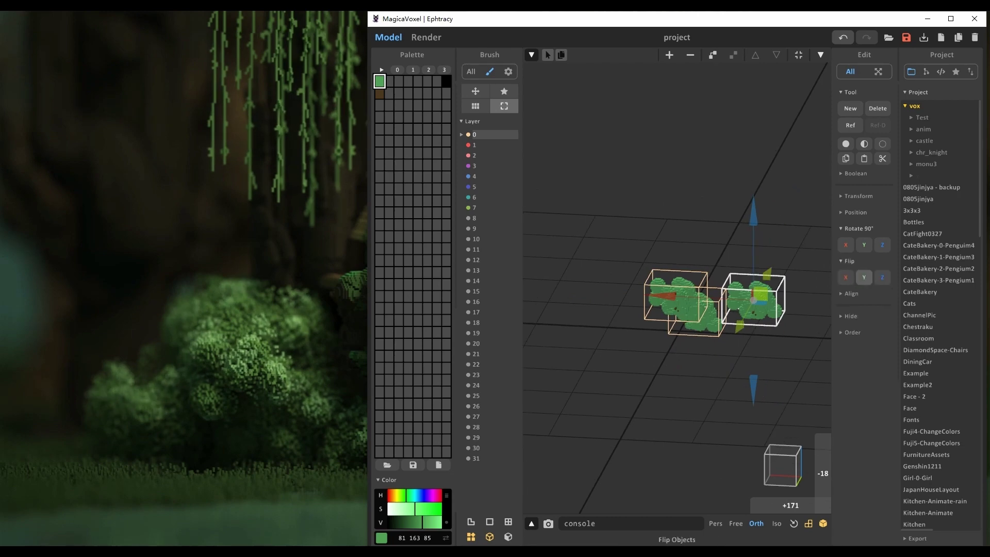
{"action": "middle_click_drag", "start_coordinate": [768, 330], "coordinate": [752, 346]}
{"action": "key", "text": "Tab"}
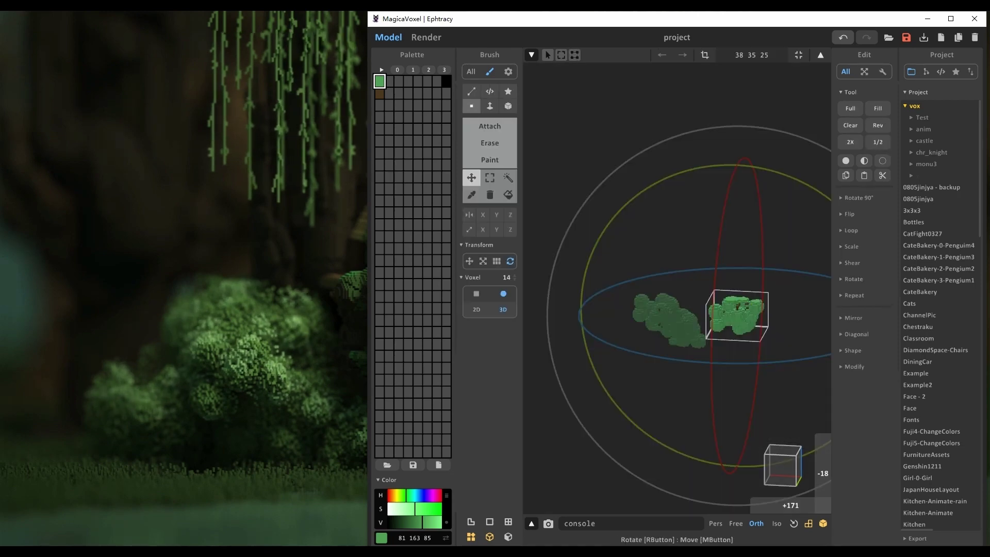
{"action": "left_click_drag", "start_coordinate": [768, 358], "coordinate": [732, 362]}
{"action": "key", "text": "Tab"}
- Move the bush copies together into one overlapping mound, lower the raised side copy, and check the cluster in a render
{"action": "right_click_drag", "start_coordinate": [732, 362], "coordinate": [730, 420]}
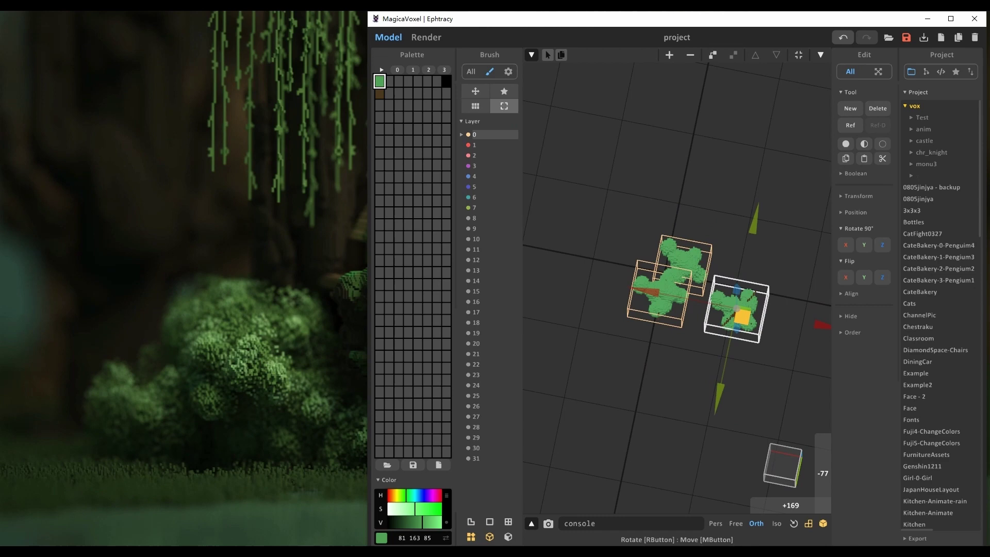
{"action": "right_click_drag", "start_coordinate": [675, 319], "coordinate": [678, 265]}
{"action": "left_click", "coordinate": [713, 321]}
{"action": "right_click_drag", "start_coordinate": [713, 321], "coordinate": [705, 324]}
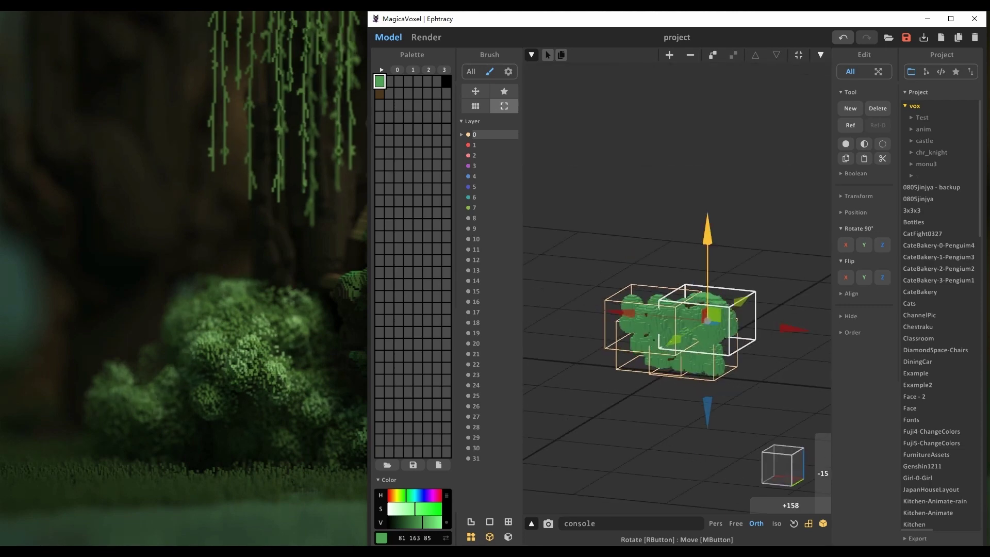
{"action": "left_click_drag", "start_coordinate": [707, 233], "coordinate": [707, 272]}
{"action": "mouse_move", "coordinate": [672, 272]}
{"action": "right_mouse_down"}
{"action": "mouse_move", "coordinate": [665, 286]}
{"action": "mouse_move", "coordinate": [682, 273]}
{"action": "right_mouse_up"}
{"action": "key", "text": "Return"}
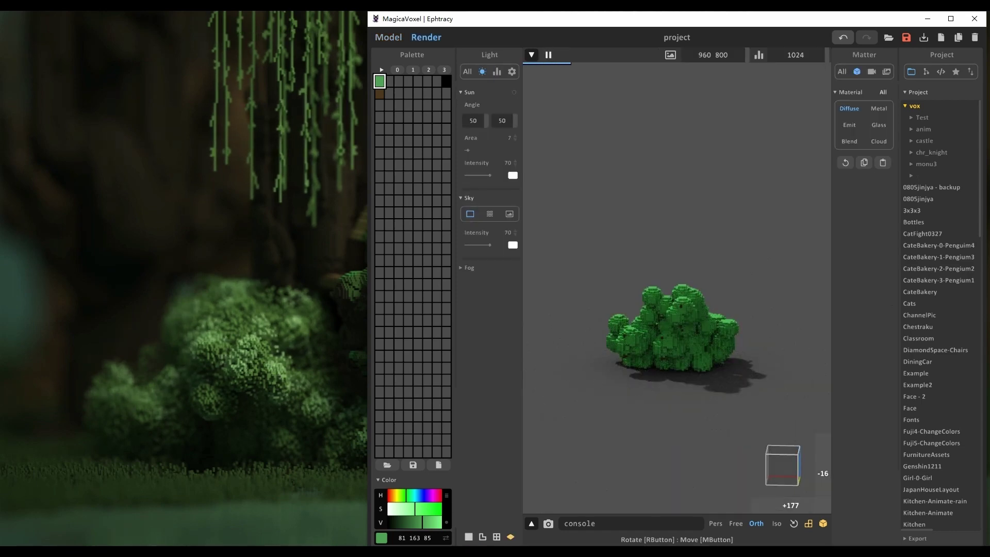
{"action": "key", "text": "Tab"}
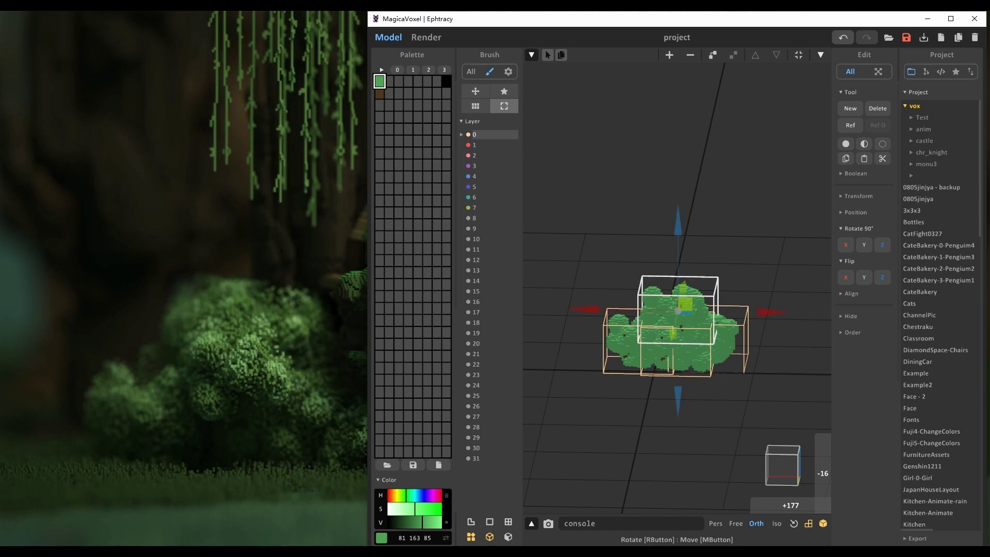
- Select all four bush models in the cluster and unite them into one model
{"action": "right_click_drag", "start_coordinate": [678, 309], "coordinate": [693, 310]}
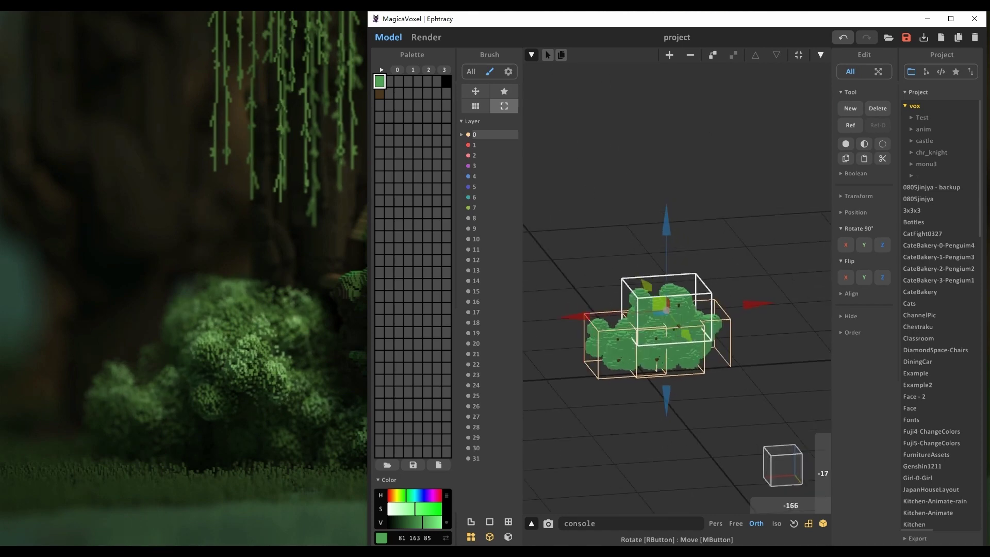
{"action": "left_click", "coordinate": [607, 346]}
{"action": "right_click_drag", "start_coordinate": [776, 354], "coordinate": [745, 351]}
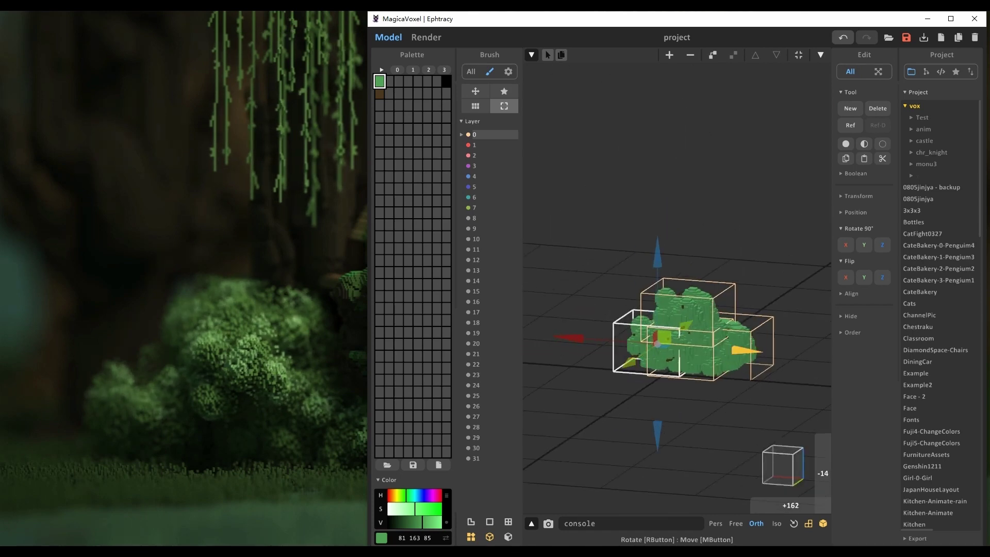
{"action": "left_click", "coordinate": [685, 309], "text": "shift"}
{"action": "left_click", "coordinate": [638, 343], "text": "shift"}
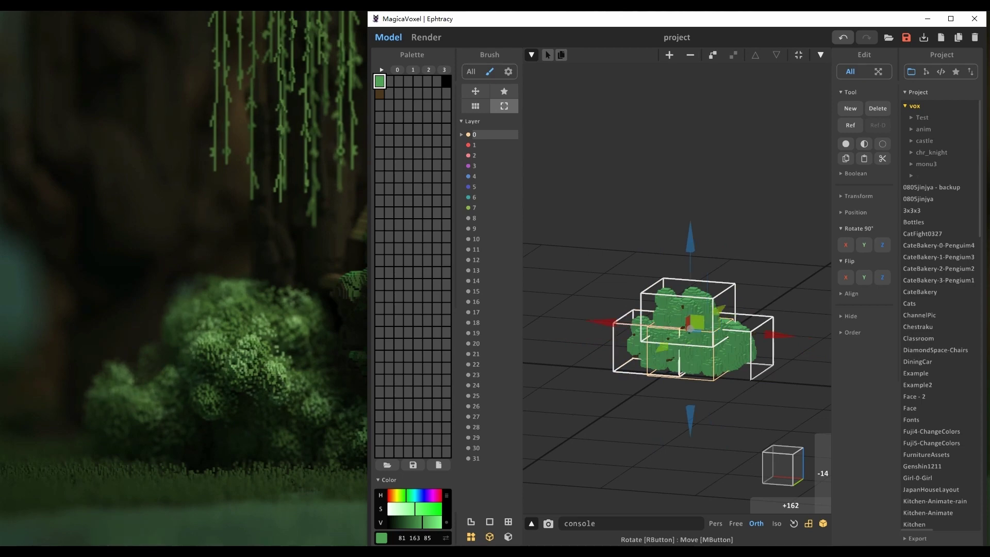
{"action": "left_click", "coordinate": [681, 355], "text": "shift"}
{"action": "key", "text": "ctrl+u"}
- Separate the green leaf voxels from the brown branches into their own model and move the leaves in front of the branches
{"action": "key", "text": "Tab"}
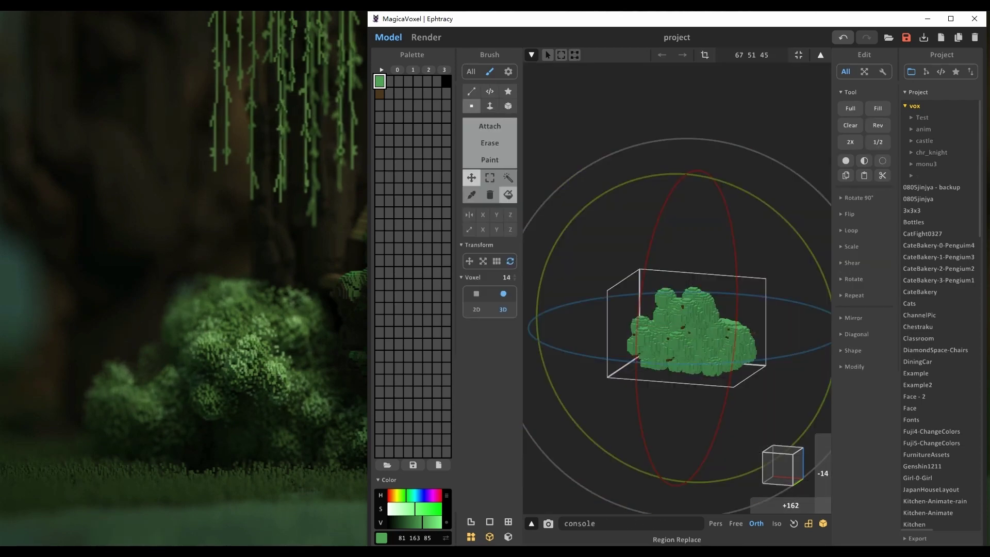
{"action": "left_click", "coordinate": [508, 178]}
{"action": "left_click", "coordinate": [691, 317]}
{"action": "key", "text": "Tab"}
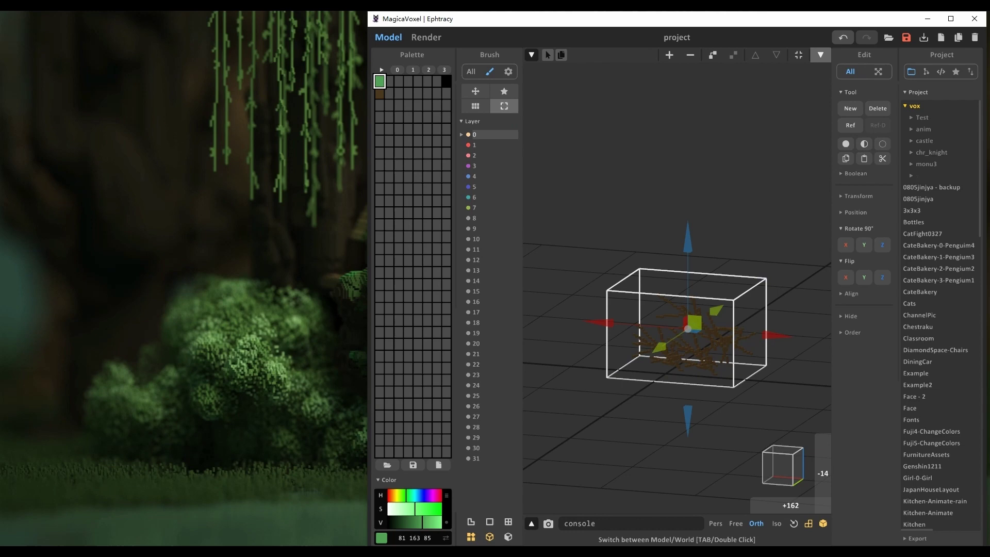
{"action": "left_click", "coordinate": [694, 332]}
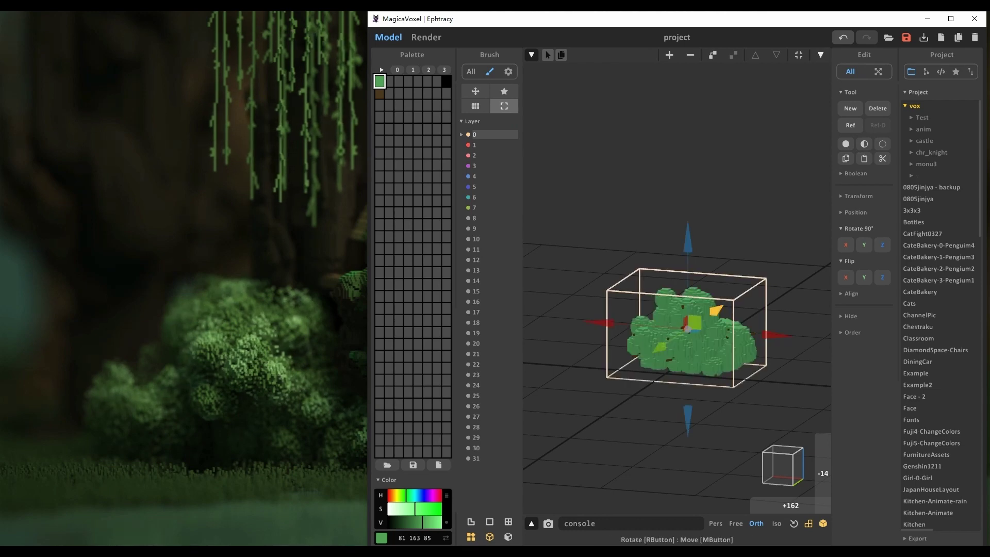
{"action": "left_click_drag", "start_coordinate": [714, 312], "coordinate": [629, 370]}
- Move the leaf model back a little closer to the branches and open it for editing
{"action": "left_click", "coordinate": [707, 338]}
{"action": "left_click", "coordinate": [798, 55]}
{"action": "mouse_move", "coordinate": [742, 289]}
{"action": "right_mouse_down"}
{"action": "mouse_move", "coordinate": [727, 305]}
{"action": "mouse_move", "coordinate": [745, 304]}
{"action": "right_mouse_up"}
{"action": "left_click", "coordinate": [613, 406]}
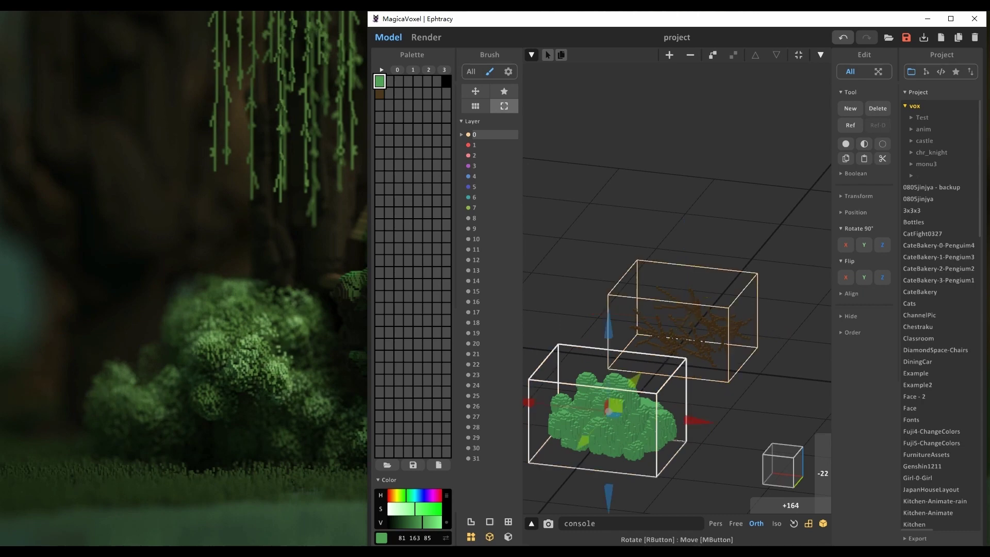
{"action": "left_click_drag", "start_coordinate": [635, 380], "coordinate": [667, 344]}
{"action": "middle_click_drag", "start_coordinate": [670, 351], "coordinate": [687, 289]}
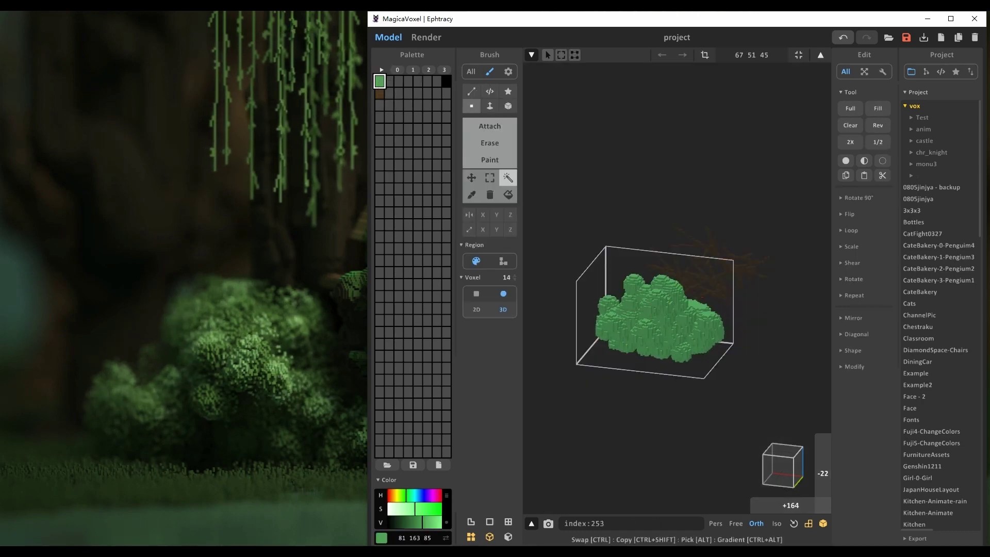
- Paste the leaf green into the seventh swatch of the first palette row and fill the swatches between with a gradient
{"action": "left_click_drag", "start_coordinate": [418, 82], "coordinate": [437, 82]}
{"action": "right_click", "coordinate": [436, 81]}
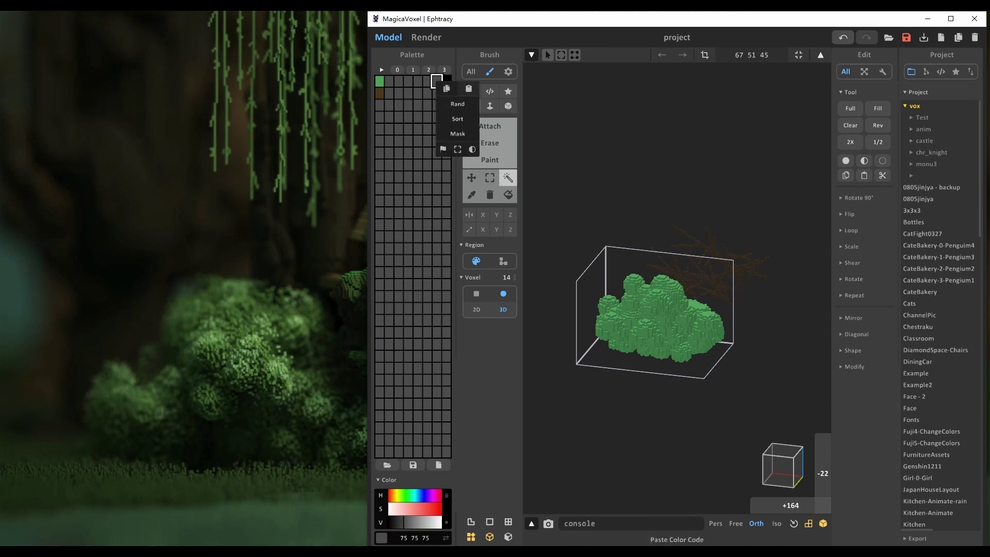
{"action": "left_click", "coordinate": [468, 89]}
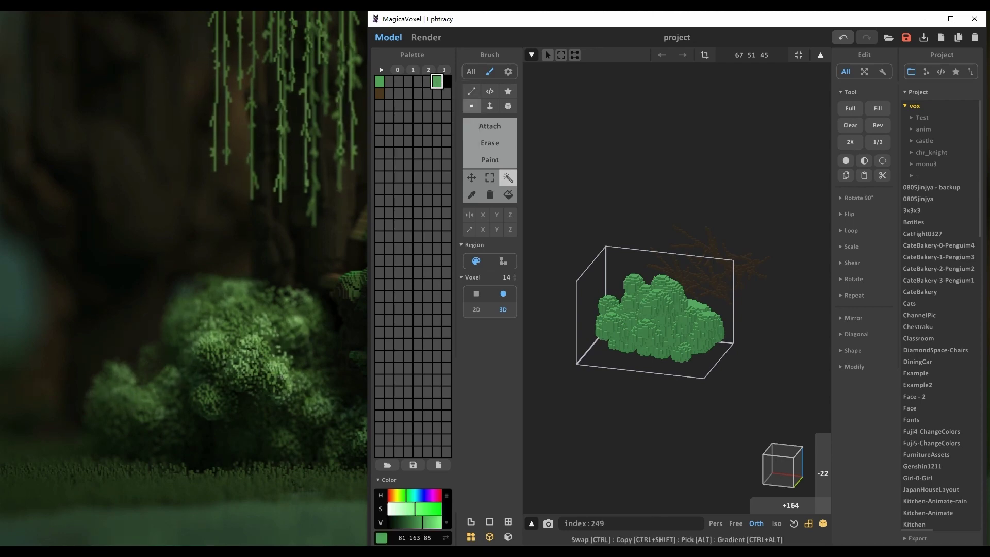
{"action": "left_click_drag", "start_coordinate": [436, 82], "coordinate": [380, 81], "text": "ctrl+alt"}
- Lighten the seventh swatch to RGB 129, 183, 113 and blend a gradient from the first green swatch to it
{"action": "left_click", "coordinate": [404, 495]}
{"action": "left_click", "coordinate": [408, 508]}
{"action": "left_click", "coordinate": [429, 522]}
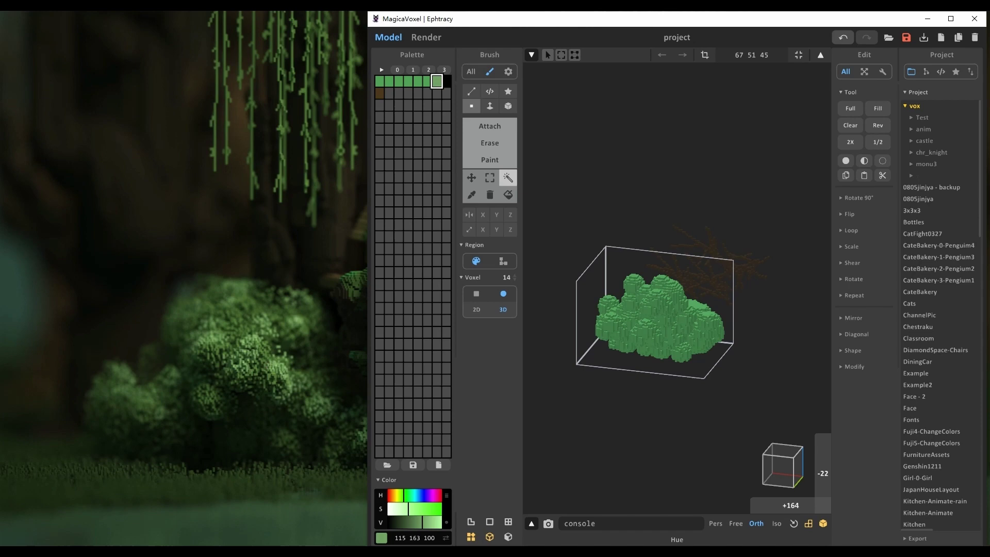
{"action": "left_click_drag", "start_coordinate": [429, 522], "coordinate": [427, 522]}
{"action": "left_click", "coordinate": [380, 81]}
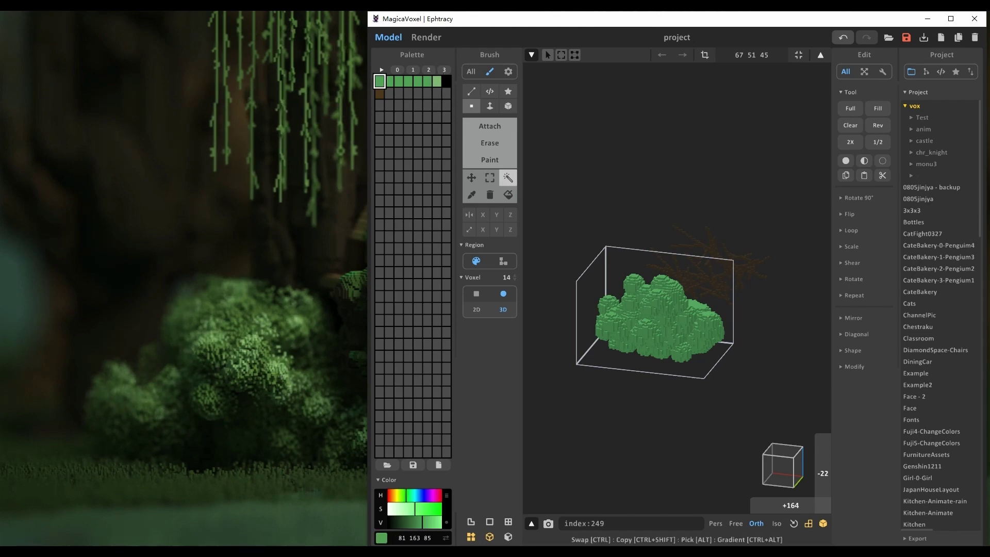
{"action": "left_click_drag", "start_coordinate": [380, 81], "coordinate": [437, 81], "text": "ctrl+alt"}
- Select the seven green swatches and apply them randomly to the leaf voxels
{"action": "left_click", "coordinate": [380, 82]}
{"action": "right_click", "coordinate": [437, 81]}
{"action": "left_click", "coordinate": [454, 103]}
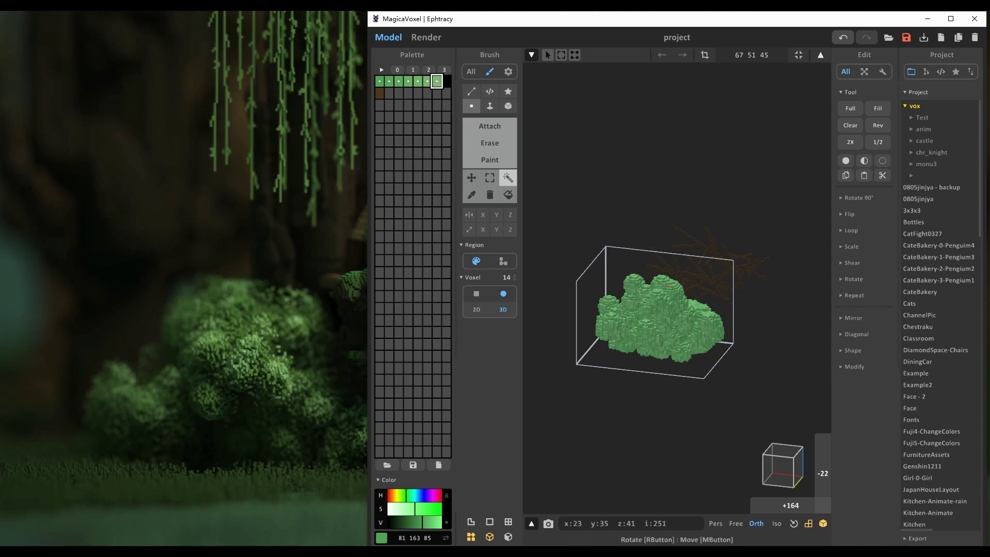
- Compare the randomly colored leaves in the render and model views from several angles
{"action": "left_click", "coordinate": [426, 37]}
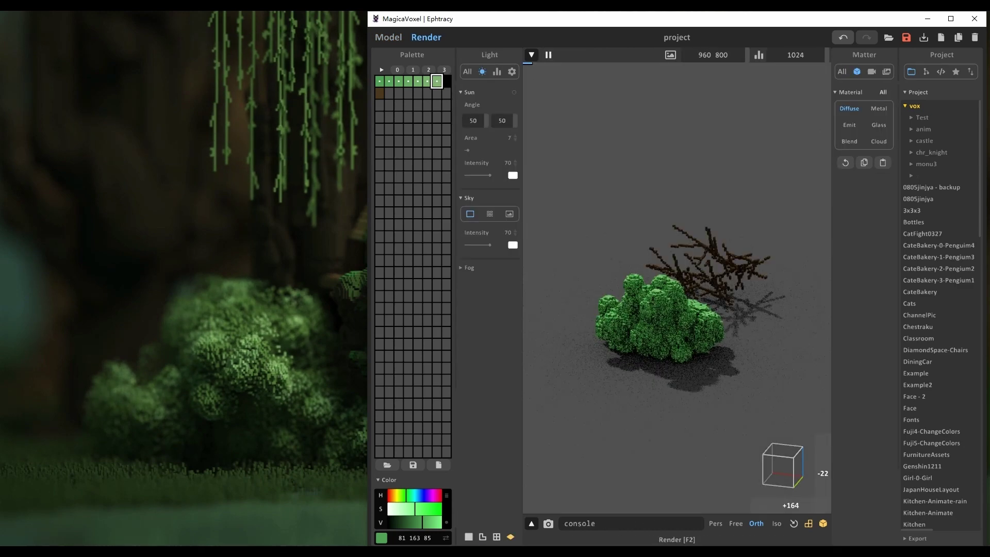
{"action": "key", "text": "F1"}
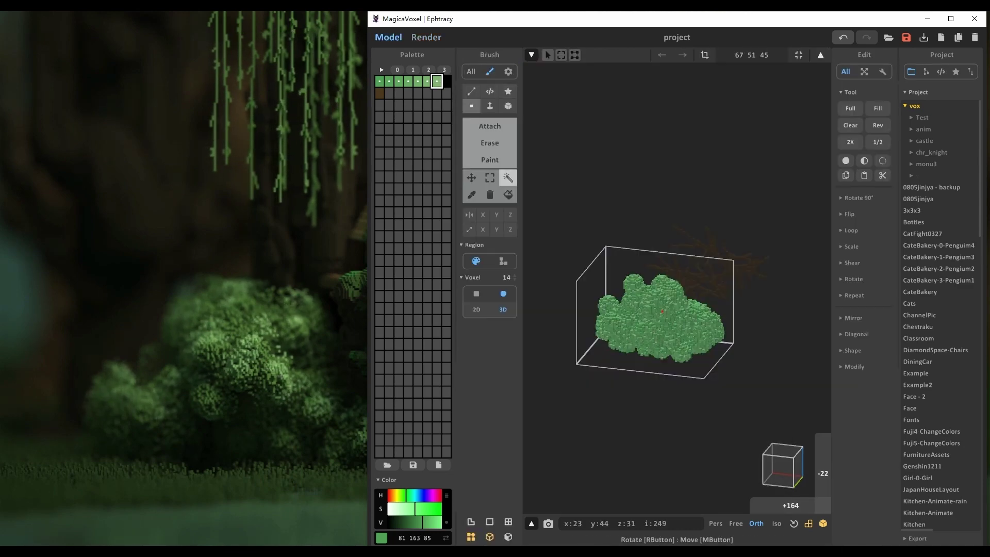
{"action": "key", "text": "F2"}
{"action": "key", "text": "F1"}
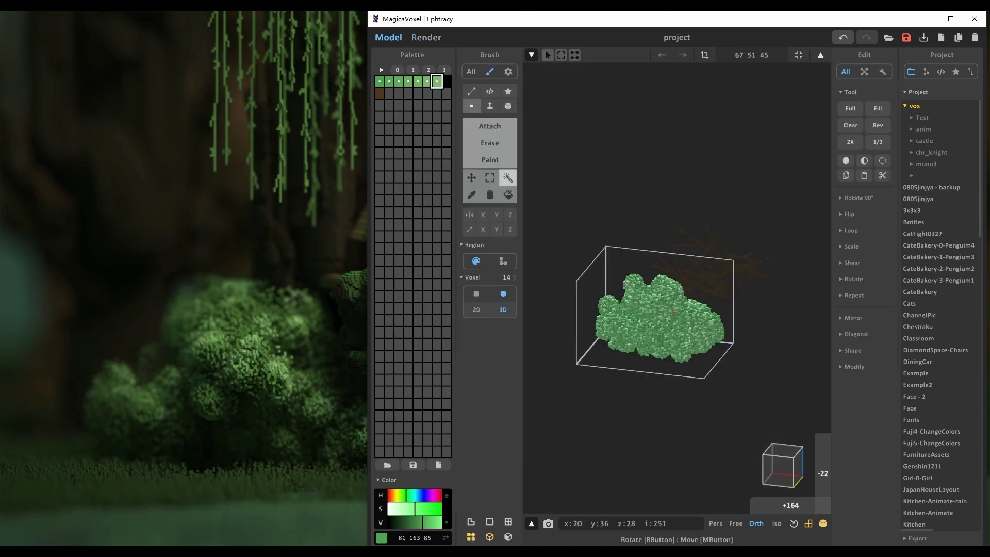
{"action": "key", "text": "F2"}
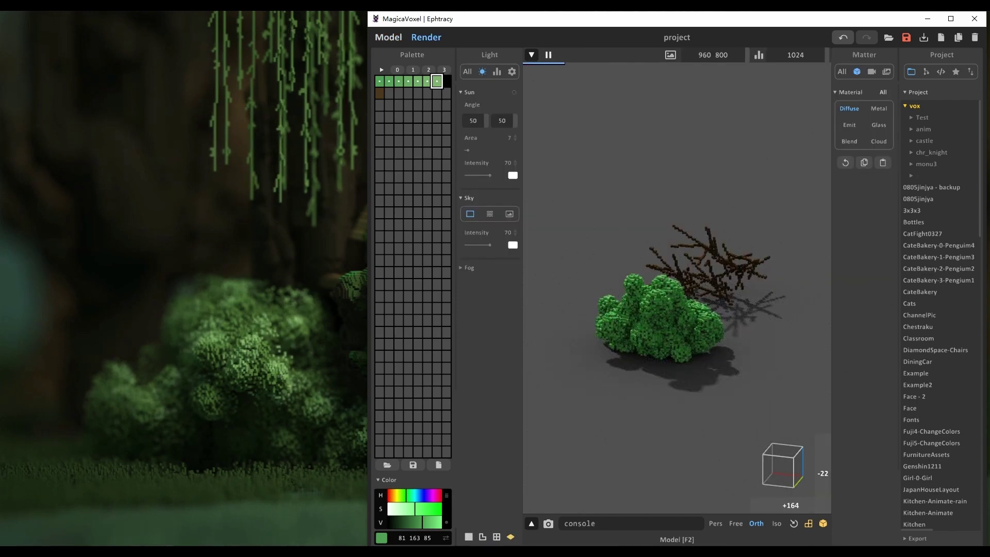
{"action": "key", "text": "F1"}
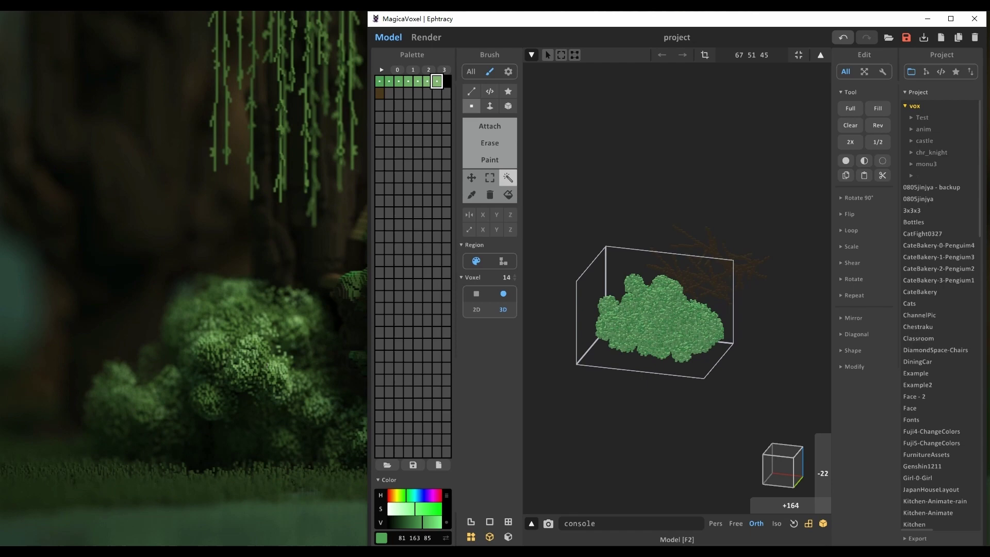
{"action": "key", "text": "F2"}
{"action": "right_click_drag", "start_coordinate": [654, 319], "coordinate": [708, 322]}
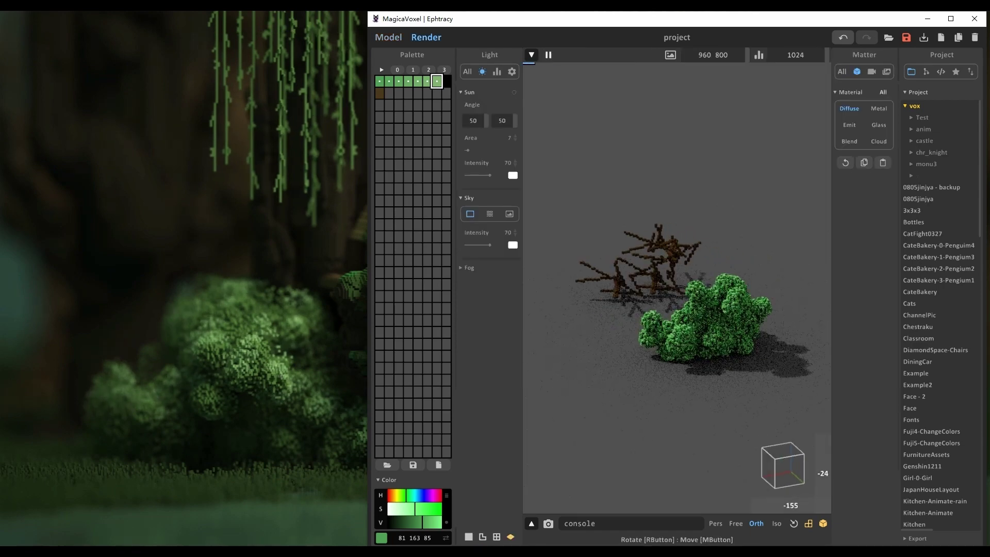
{"action": "key", "text": "F2"}
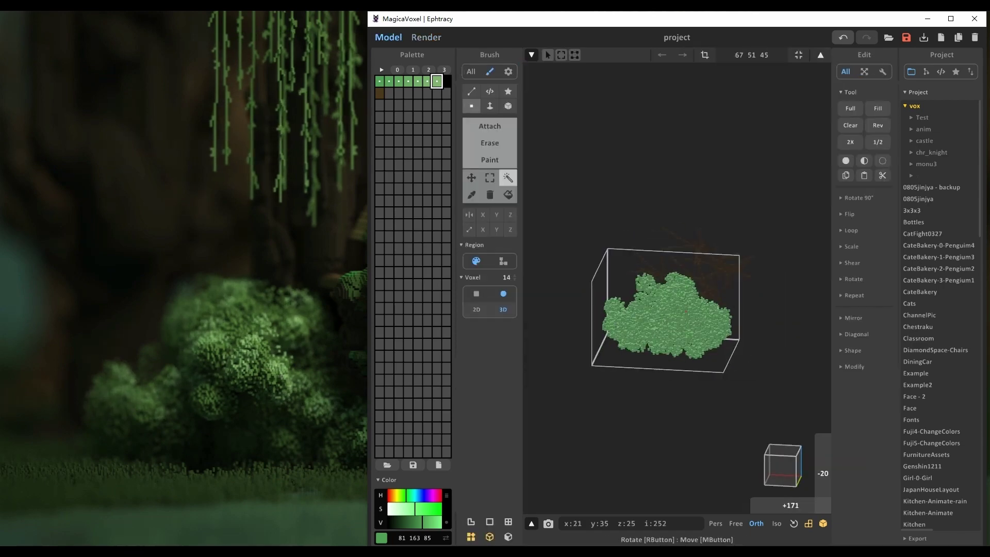
{"action": "key", "text": "F2"}
{"action": "right_click_drag", "start_coordinate": [686, 319], "coordinate": [650, 327]}
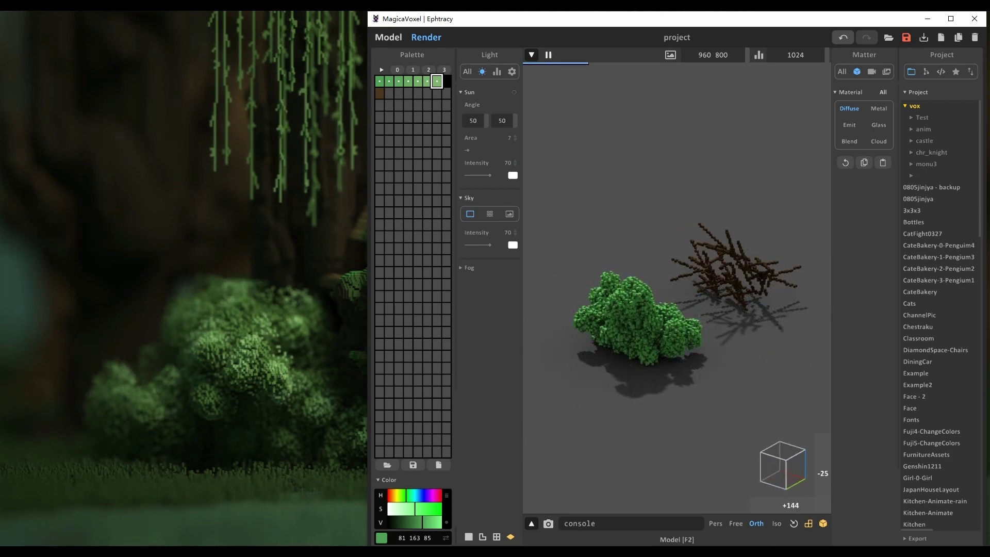
- Fill all leaf voxels with the first green swatch of the palette
{"action": "key", "text": "F2"}
{"action": "left_click", "coordinate": [877, 109]}
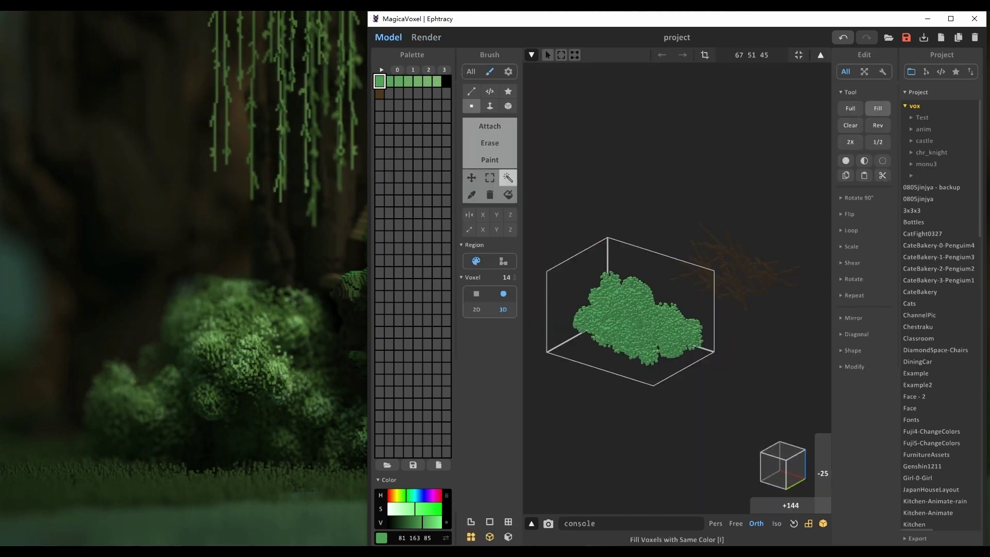
{"action": "right_click_drag", "start_coordinate": [722, 227], "coordinate": [727, 226]}
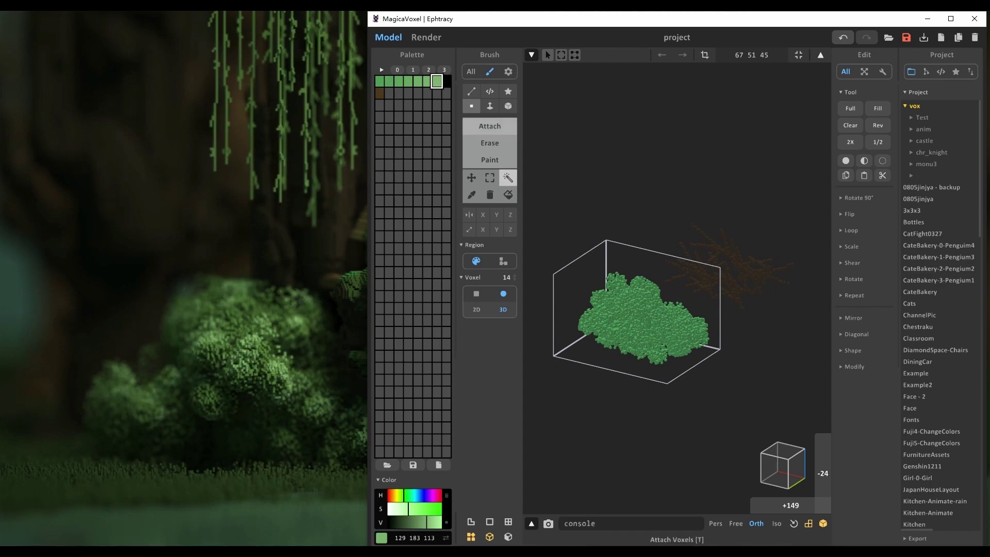
- Paint light green highlights on the upper and outer leaf lobes with a 3D round voxel brush of size 12
{"action": "left_click", "coordinate": [489, 159]}
{"action": "scroll", "coordinate": [628, 300], "scroll_direction": "up", "scroll_amount": 3}
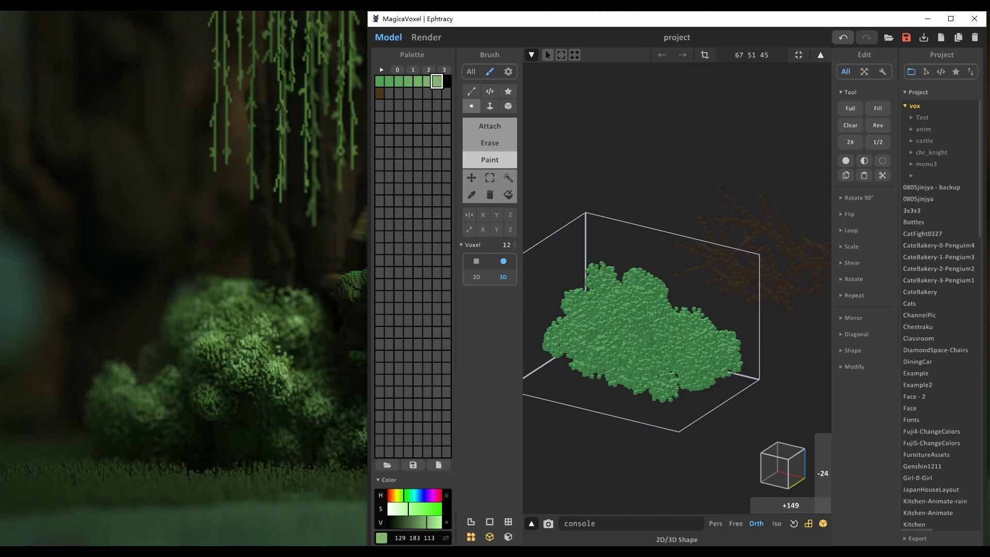
{"action": "mouse_move", "coordinate": [674, 341]}
{"action": "right_mouse_down"}
{"action": "mouse_move", "coordinate": [624, 338]}
{"action": "mouse_move", "coordinate": [647, 336]}
{"action": "right_mouse_up"}
{"action": "left_click", "coordinate": [503, 277]}
{"action": "left_click_drag", "start_coordinate": [582, 298], "coordinate": [616, 313]}
{"action": "right_click_drag", "start_coordinate": [616, 322], "coordinate": [679, 338]}
{"action": "mouse_move", "coordinate": [600, 315]}
{"action": "left_mouse_down"}
{"action": "mouse_move", "coordinate": [628, 342]}
{"action": "mouse_move", "coordinate": [606, 357]}
{"action": "left_mouse_up"}
{"action": "right_click_drag", "start_coordinate": [635, 355], "coordinate": [612, 350]}
{"action": "left_click_drag", "start_coordinate": [611, 349], "coordinate": [626, 352]}
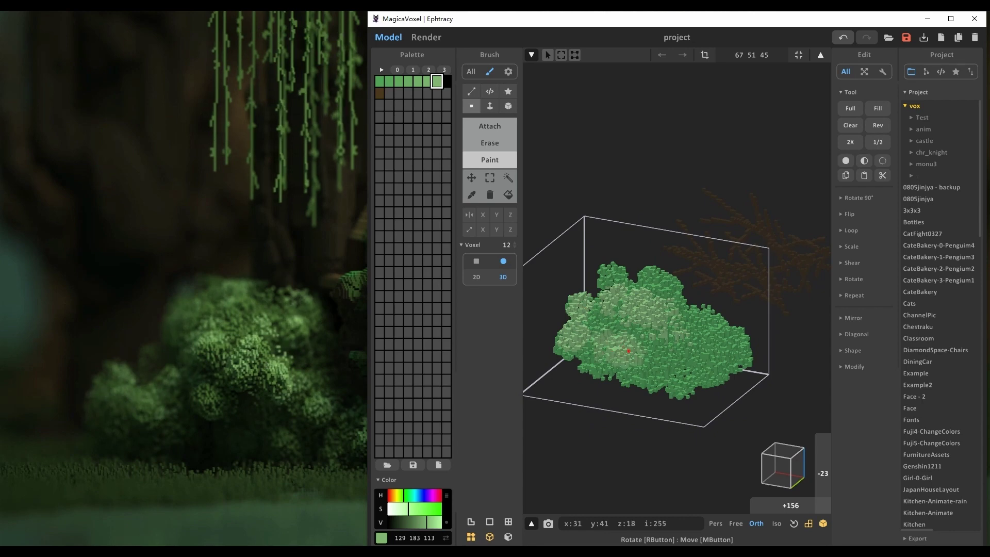
{"action": "right_click_drag", "start_coordinate": [691, 355], "coordinate": [667, 357]}
{"action": "left_click", "coordinate": [688, 356]}
- Set the brush size to 8 and paint smaller light green highlights on the remaining right and lower leaf lobes
{"action": "left_click_drag", "start_coordinate": [514, 244], "coordinate": [514, 253]}
{"action": "left_click_drag", "start_coordinate": [660, 320], "coordinate": [683, 331]}
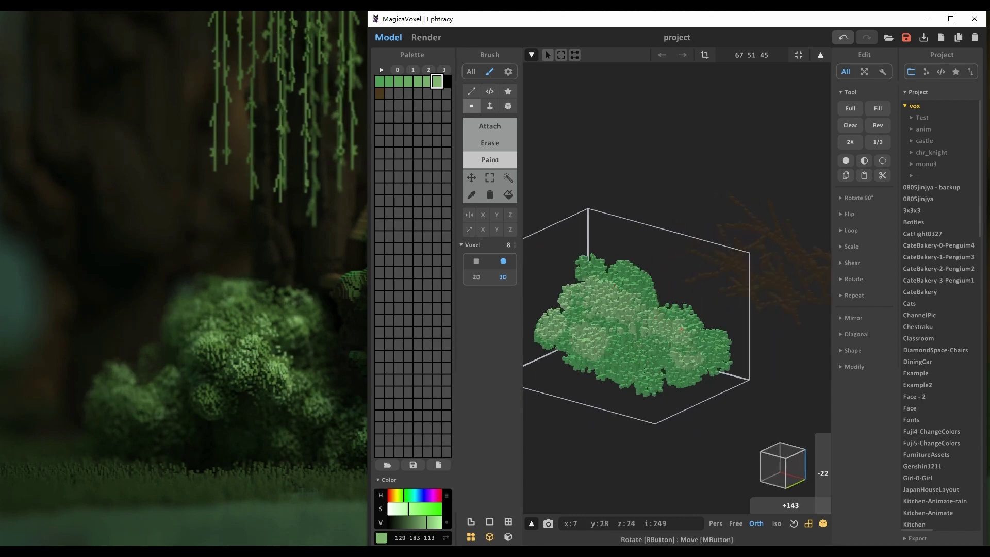
{"action": "mouse_move", "coordinate": [683, 331]}
{"action": "right_mouse_down"}
{"action": "mouse_move", "coordinate": [652, 345]}
{"action": "mouse_move", "coordinate": [656, 427]}
{"action": "mouse_move", "coordinate": [714, 330]}
{"action": "right_mouse_up"}
{"action": "left_click", "coordinate": [650, 361]}
{"action": "mouse_move", "coordinate": [651, 361]}
{"action": "right_mouse_down"}
{"action": "mouse_move", "coordinate": [685, 362]}
{"action": "mouse_move", "coordinate": [645, 368]}
{"action": "right_mouse_up"}
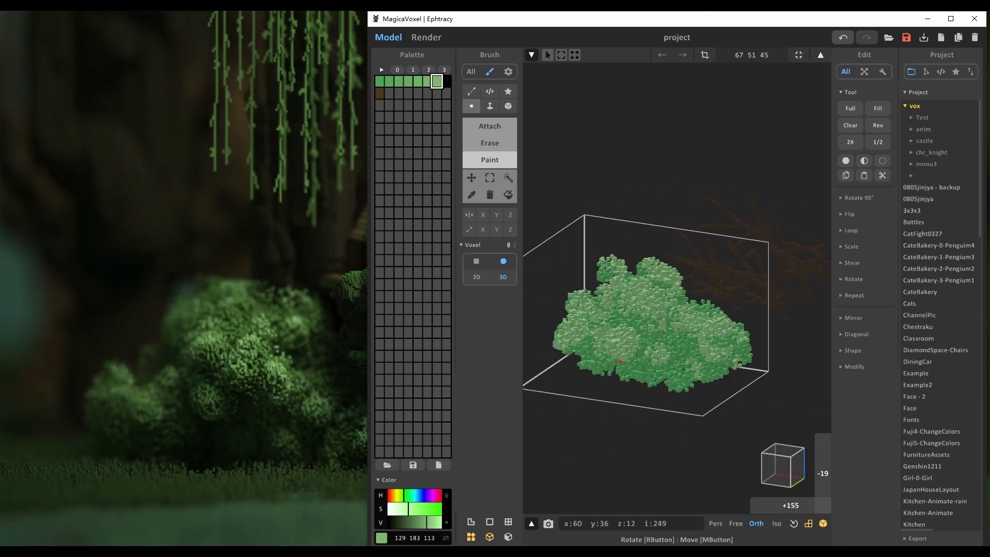
- Try deleting the light green highlight voxels, undo the deletion, and fit the model size to the leaves
{"action": "left_click", "coordinate": [508, 178]}
{"action": "left_click", "coordinate": [644, 291]}
{"action": "key", "text": "Delete"}
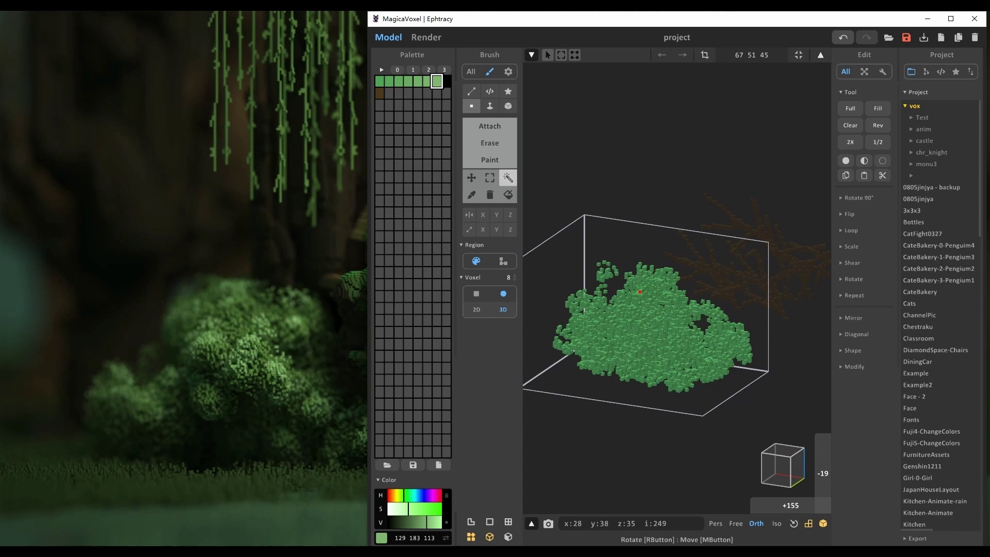
{"action": "left_click", "coordinate": [798, 55]}
{"action": "key", "text": "ctrl+z"}
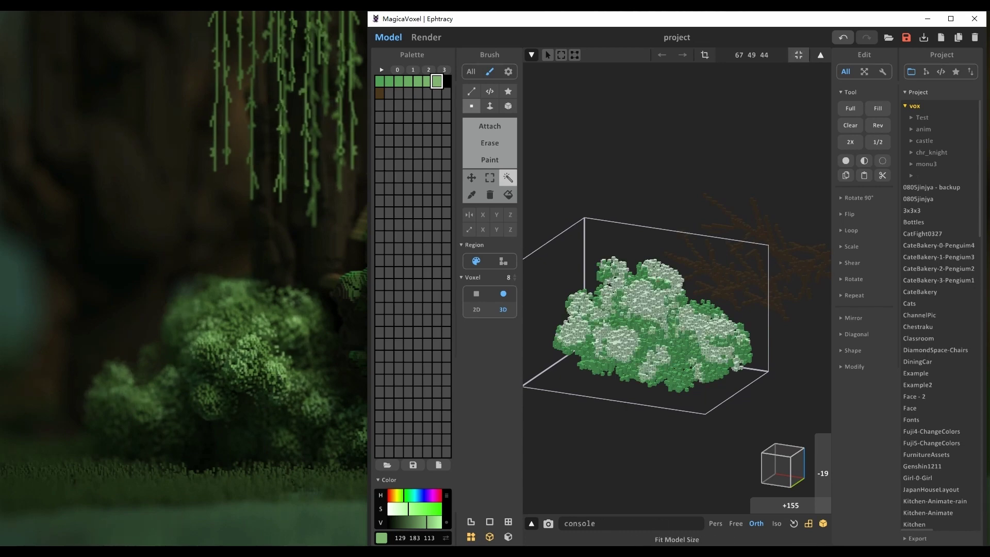
- Shift the leaf object slightly along its X axis, keeping it clear of the branch object
{"action": "key", "text": "Tab"}
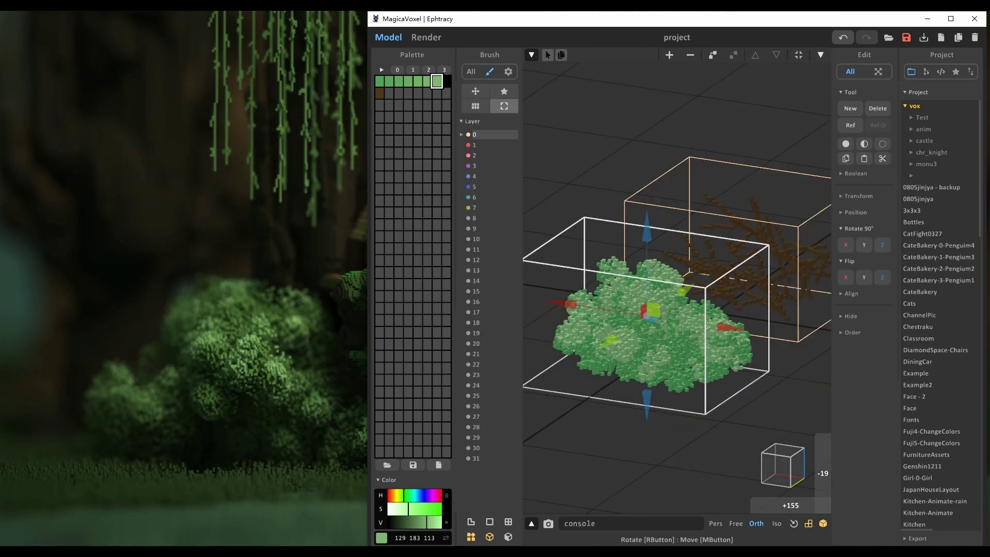
{"action": "left_click", "coordinate": [653, 330]}
{"action": "mouse_move", "coordinate": [653, 330]}
{"action": "left_mouse_down"}
{"action": "mouse_move", "coordinate": [665, 325]}
{"action": "mouse_move", "coordinate": [653, 330]}
{"action": "left_mouse_up"}
{"action": "left_click", "coordinate": [618, 449]}
{"action": "left_click", "coordinate": [688, 314]}
{"action": "left_click_drag", "start_coordinate": [730, 327], "coordinate": [765, 333]}
- Cut the light green highlight voxels from the leaves and paste them into a new 100 × 100 × 100 object on layer 1
{"action": "key", "text": "Tab"}
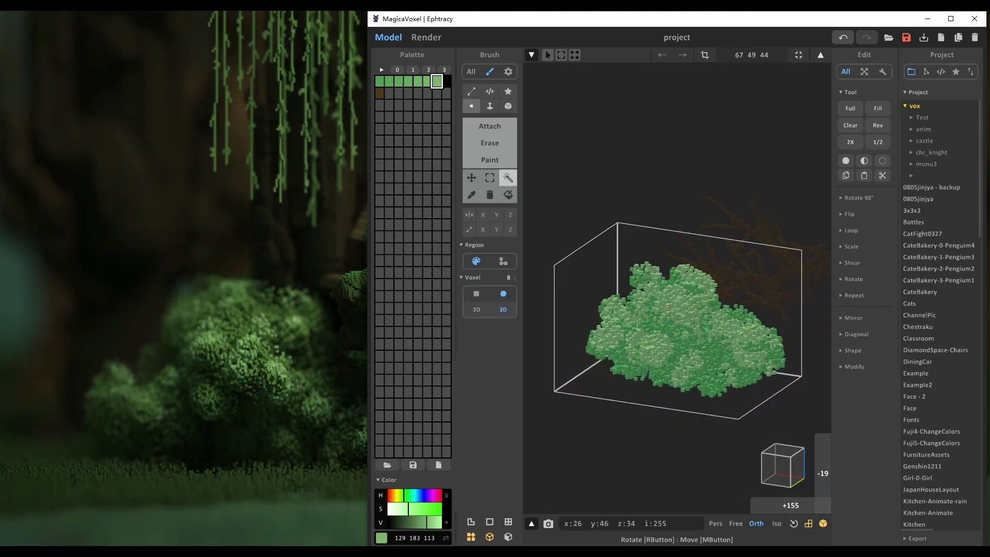
{"action": "key", "text": "Tab"}
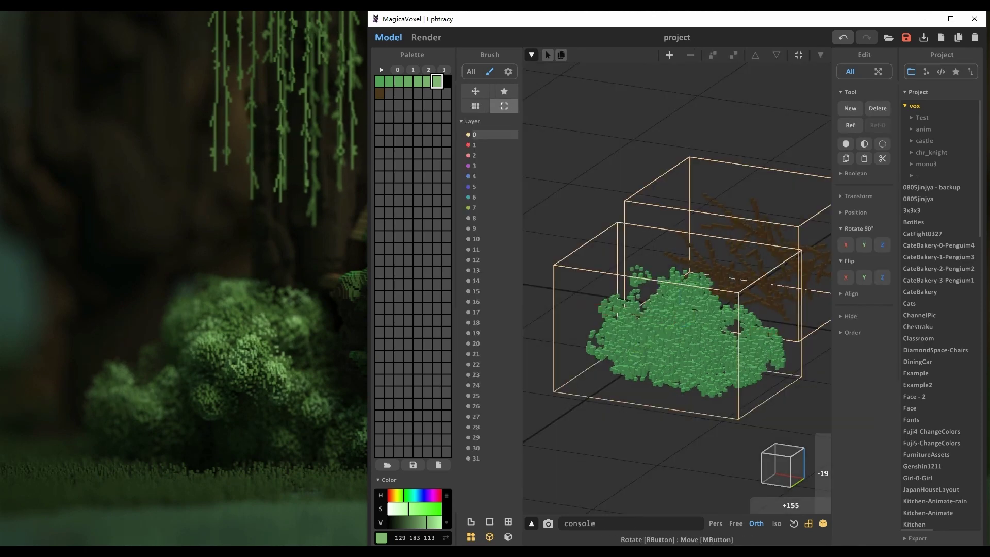
{"action": "left_click", "coordinate": [669, 55]}
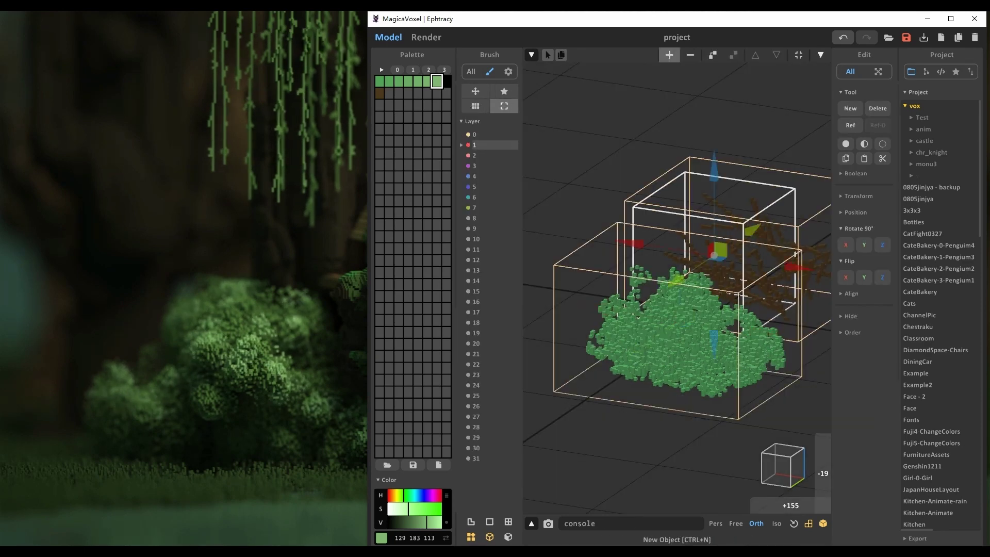
{"action": "left_click_drag", "start_coordinate": [752, 229], "coordinate": [665, 287]}
{"action": "key", "text": "Tab"}
{"action": "left_click", "coordinate": [751, 55]}
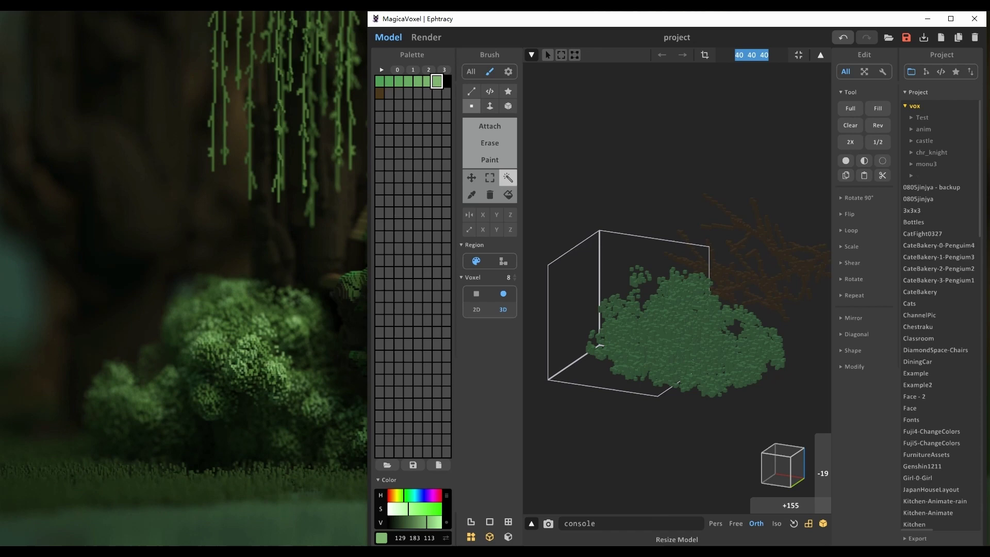
{"action": "type", "text": "100"}
{"action": "key", "text": "Return"}
{"action": "key", "text": "ctrl+v"}
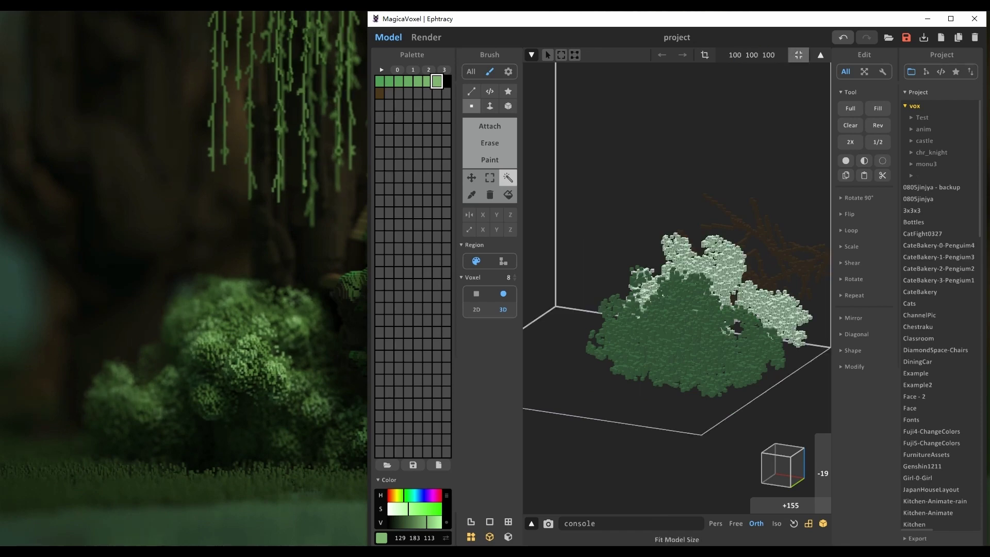
- Fit the new highlight object to its voxels and move it into alignment over the dark green leaves
{"action": "left_click", "coordinate": [798, 56]}
{"action": "left_click", "coordinate": [820, 55]}
{"action": "left_click_drag", "start_coordinate": [742, 268], "coordinate": [700, 297]}
{"action": "scroll", "coordinate": [706, 299], "scroll_direction": "down", "scroll_amount": 1}
{"action": "left_click_drag", "start_coordinate": [749, 330], "coordinate": [758, 332]}
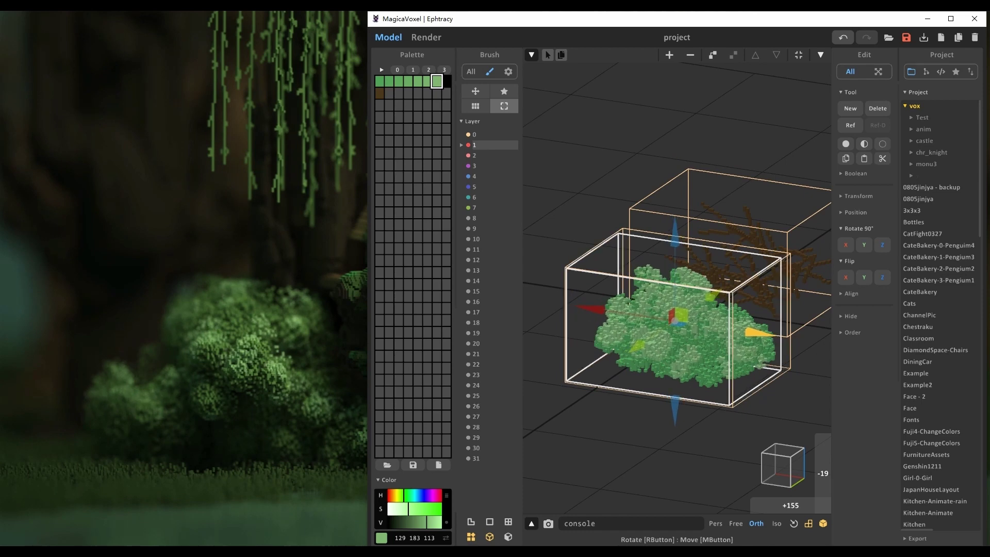
- Check the bush in the render and recolor the highlight voxels with a random mix of the last two green swatches
{"action": "left_click", "coordinate": [426, 37]}
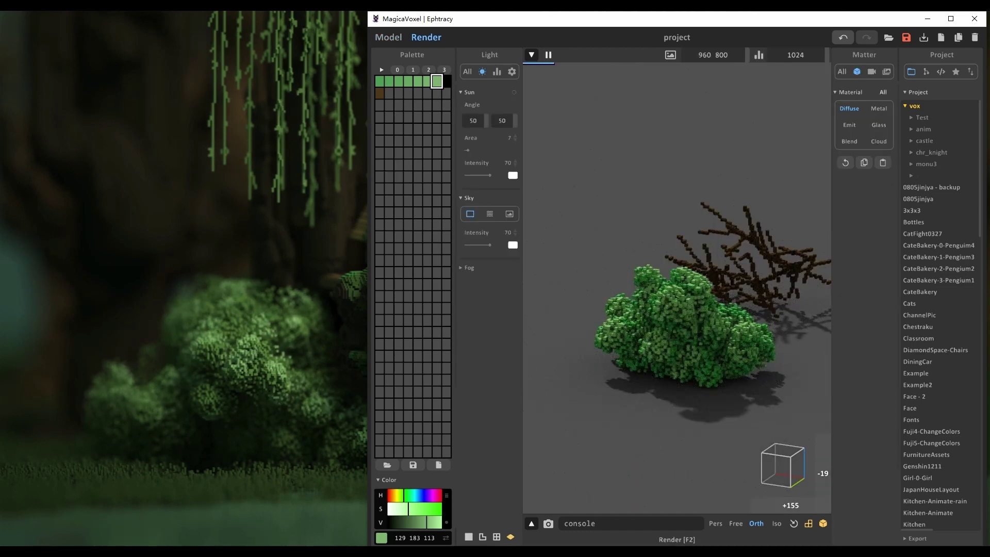
{"action": "left_click", "coordinate": [388, 38]}
{"action": "double_click", "coordinate": [644, 279]}
{"action": "left_click_drag", "start_coordinate": [427, 82], "coordinate": [436, 82]}
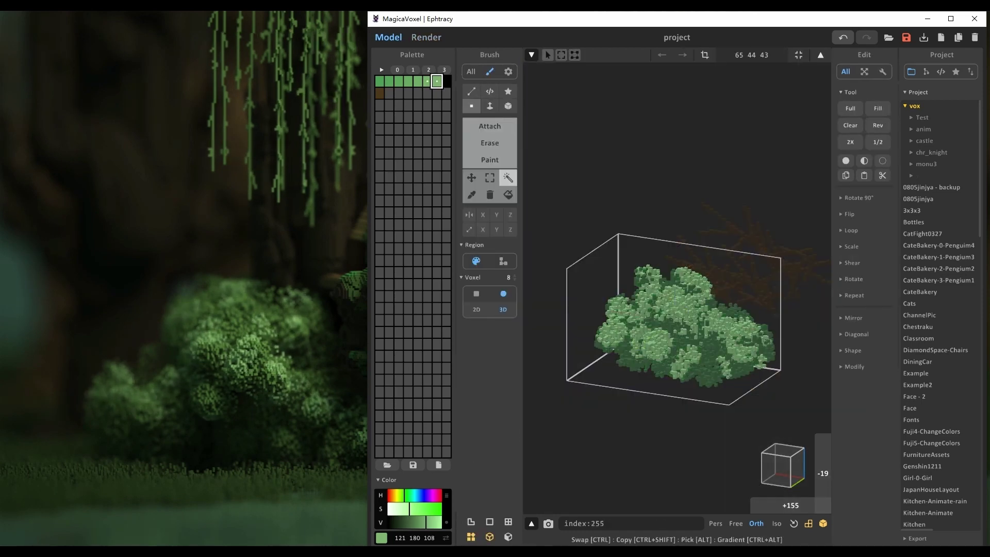
{"action": "right_click", "coordinate": [435, 83]}
{"action": "left_click", "coordinate": [457, 106]}
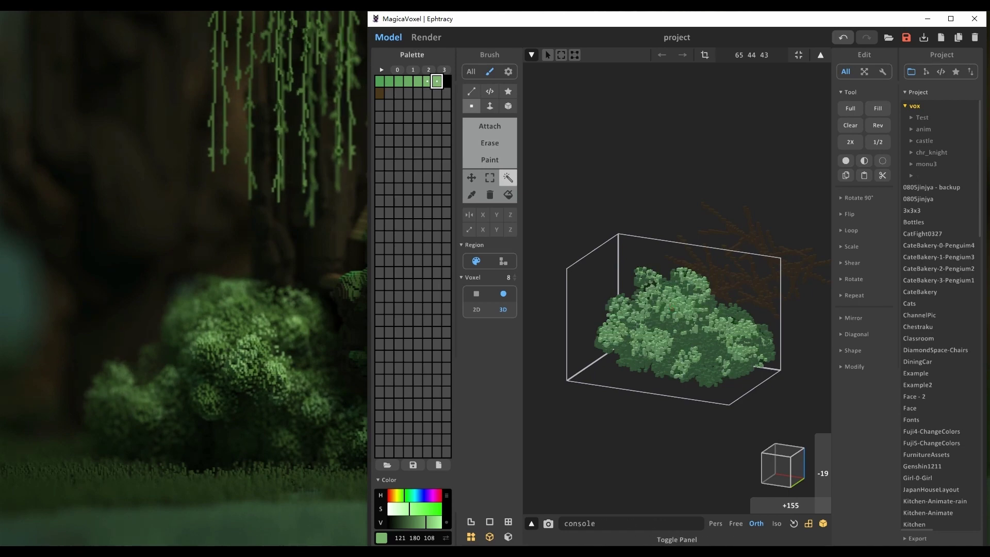
- Thin out the highlight object, realign it over the leaves, and check it in the render
{"action": "key", "text": "F2"}
{"action": "key", "text": "F1"}
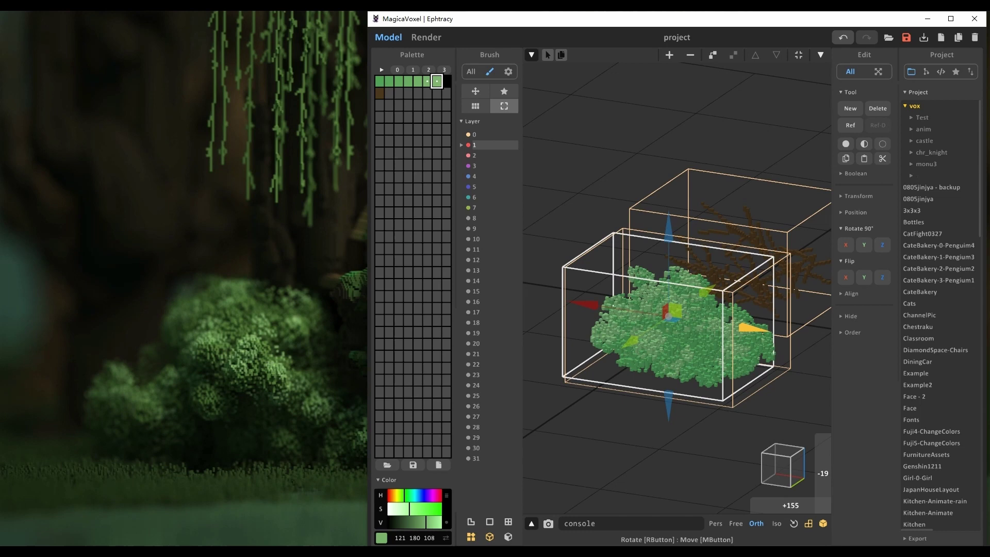
{"action": "key", "text": "F2"}
{"action": "key", "text": "F1"}
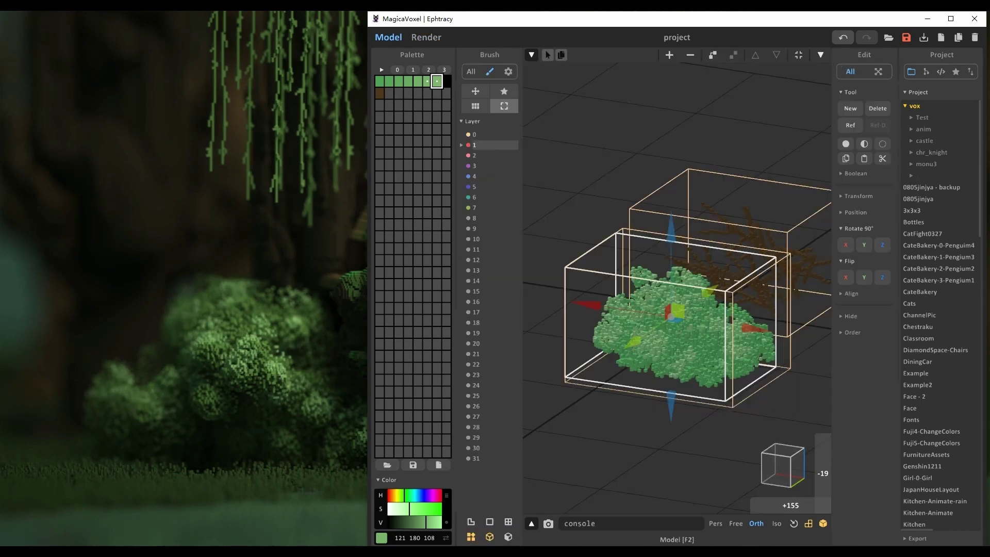
- Move the brown branch object into the leaf bush and make layer 0 the active layer
{"action": "scroll", "coordinate": [742, 288], "scroll_direction": "down", "scroll_amount": 1}
{"action": "left_click", "coordinate": [747, 286]}
{"action": "scroll", "coordinate": [747, 286], "scroll_direction": "down", "scroll_amount": 3}
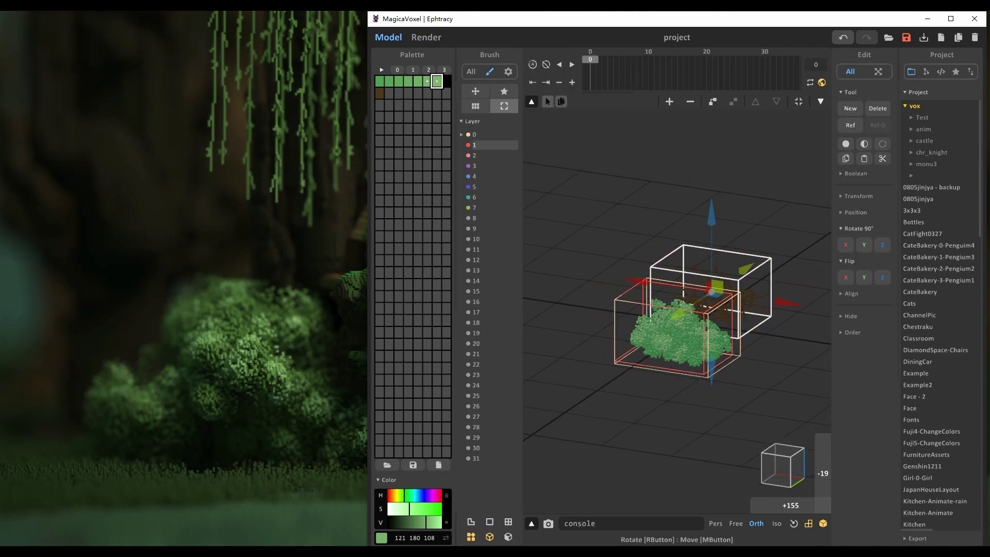
{"action": "right_click_drag", "start_coordinate": [747, 278], "coordinate": [730, 306]}
{"action": "left_click_drag", "start_coordinate": [784, 236], "coordinate": [702, 299]}
{"action": "left_click", "coordinate": [474, 134]}
{"action": "left_click", "coordinate": [474, 134]}
{"action": "left_click", "coordinate": [485, 135]}
- Fine-tune the branch object's position inside the leaves along the X axis, working from a top view
{"action": "scroll", "coordinate": [704, 305], "scroll_direction": "down", "scroll_amount": 2}
{"action": "right_click_drag", "start_coordinate": [703, 304], "coordinate": [710, 353]}
{"action": "left_click_drag", "start_coordinate": [722, 396], "coordinate": [732, 404]}
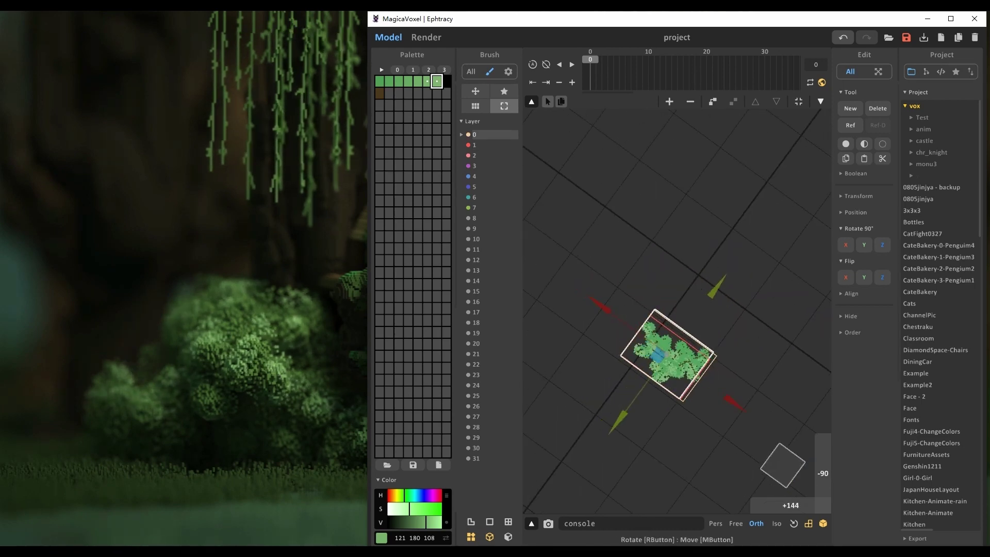
{"action": "scroll", "coordinate": [732, 402], "scroll_direction": "up", "scroll_amount": 5}
{"action": "right_click_drag", "start_coordinate": [733, 402], "coordinate": [735, 335]}
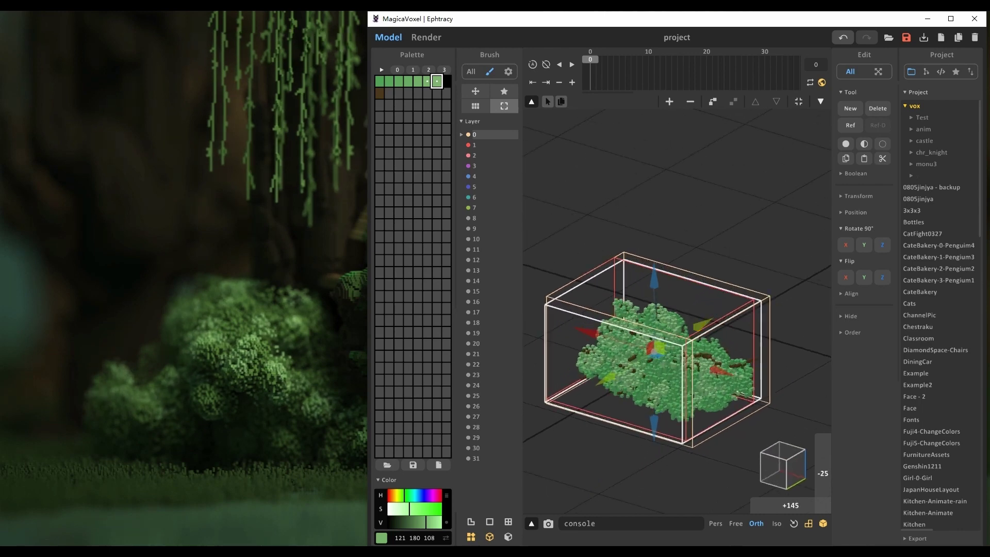
- Lighten the branches' brown swatch to RGB 114 80 38 while previewing the bush in the render
{"action": "left_click", "coordinate": [426, 37]}
{"action": "left_click", "coordinate": [380, 93]}
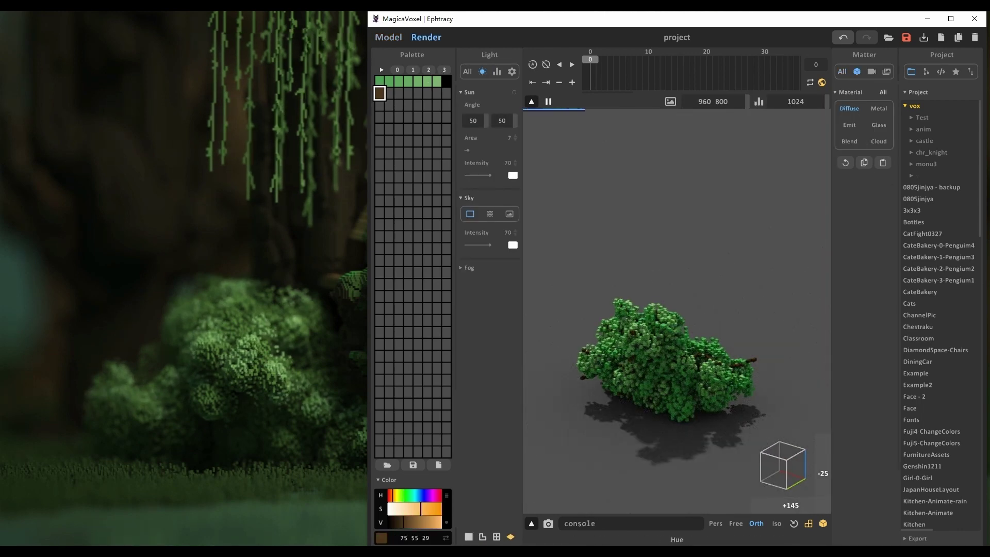
{"action": "left_click", "coordinate": [414, 522]}
{"action": "left_click", "coordinate": [412, 522]}
{"action": "left_click", "coordinate": [417, 508]}
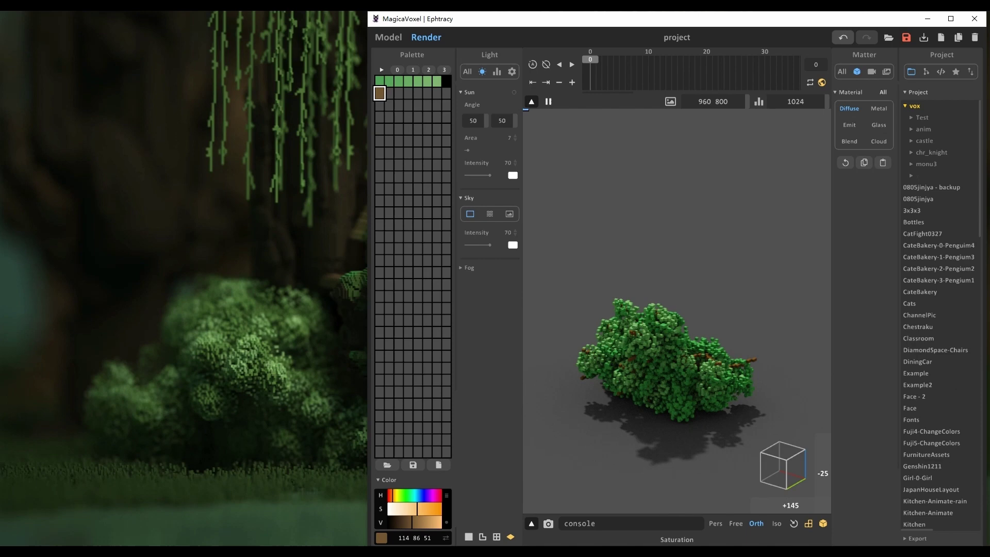
{"action": "left_click_drag", "start_coordinate": [416, 509], "coordinate": [423, 509]}
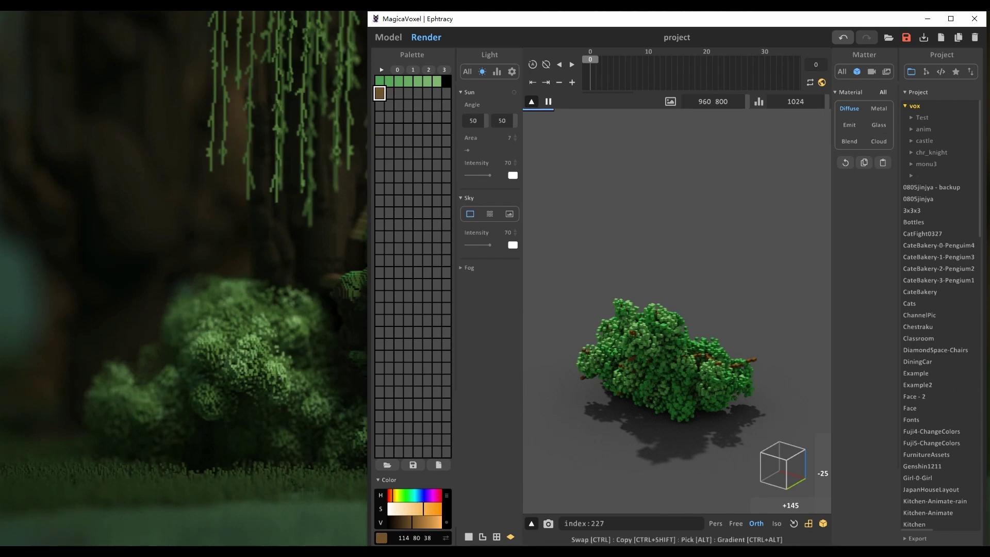
- Hide layer 0 and duplicate the highlight object's first keyframe to frames 3 and 10
{"action": "left_click", "coordinate": [389, 37]}
{"action": "left_click", "coordinate": [468, 135]}
{"action": "left_click", "coordinate": [468, 155]}
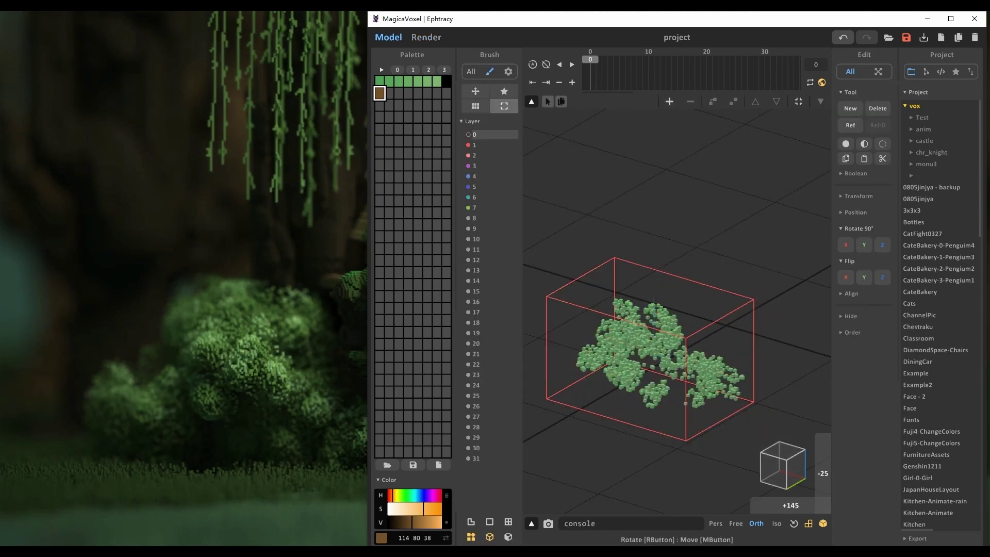
{"action": "left_click", "coordinate": [683, 336]}
{"action": "key", "text": "Tab"}
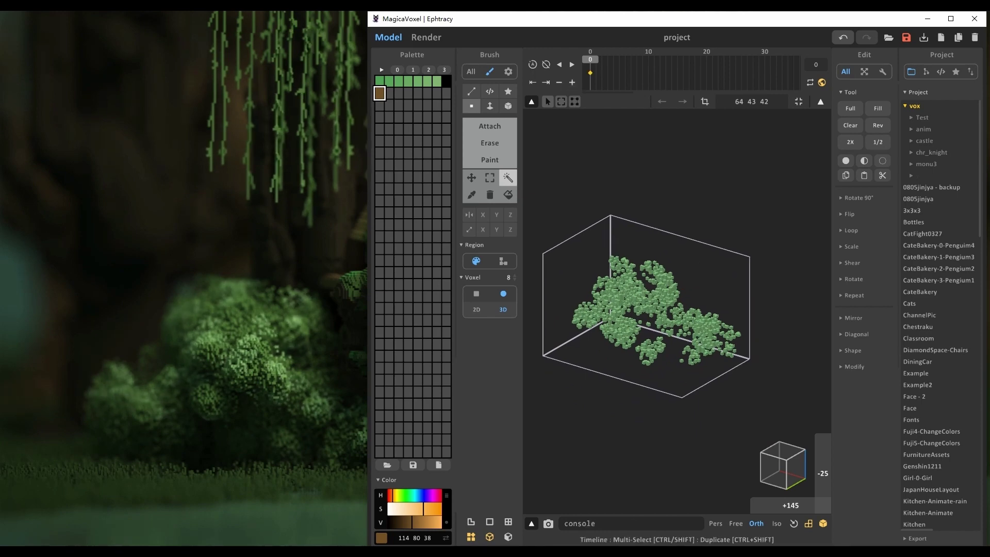
{"action": "mouse_move", "coordinate": [619, 72]}
{"action": "left_mouse_down", "text": "ctrl+shift"}
{"action": "mouse_move", "coordinate": [648, 72]}
{"action": "mouse_move", "coordinate": [607, 73]}
{"action": "left_mouse_up", "text": "ctrl+shift"}
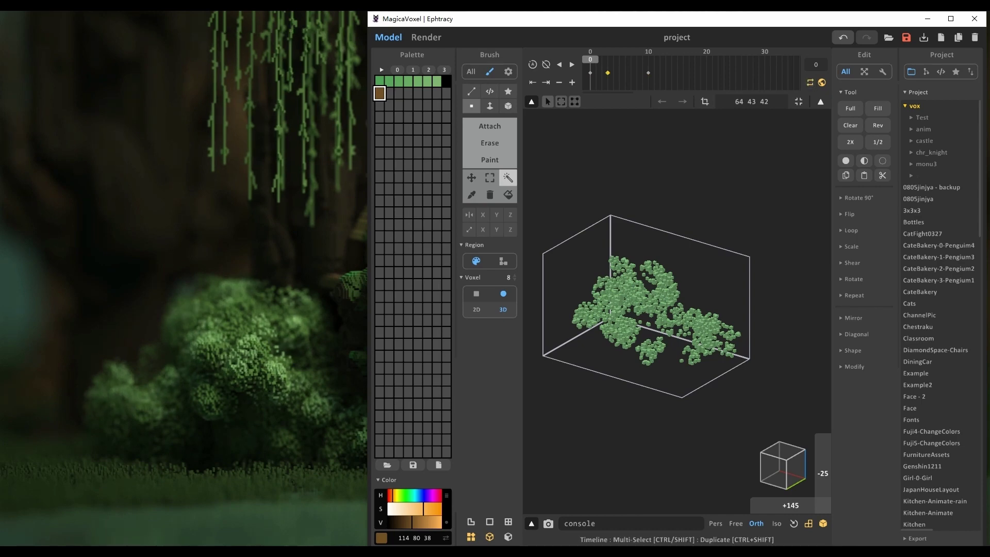
{"action": "left_click", "coordinate": [590, 60]}
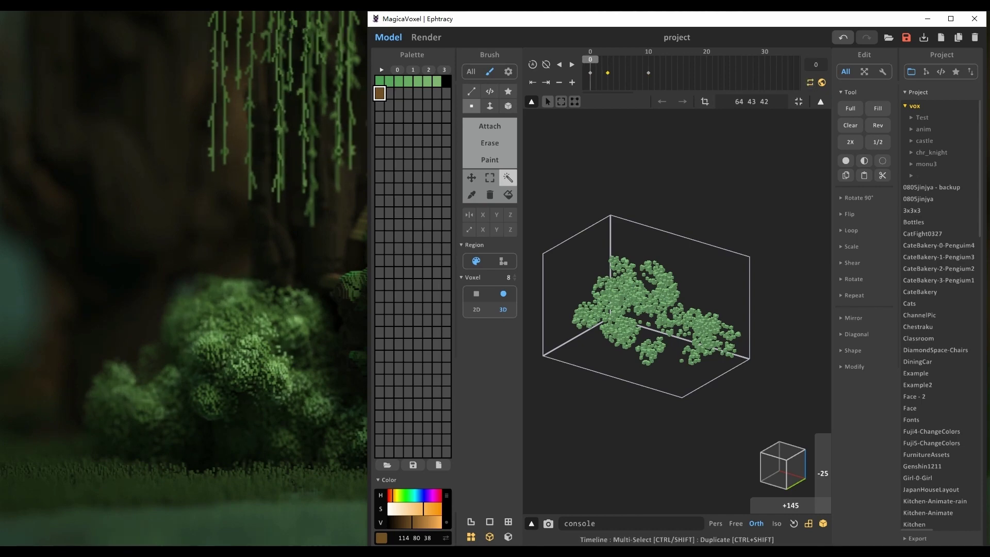
- Select all highlight voxels on frame 3 and loop-shift them in the +Y direction
{"action": "key", "text": "ctrl+a"}
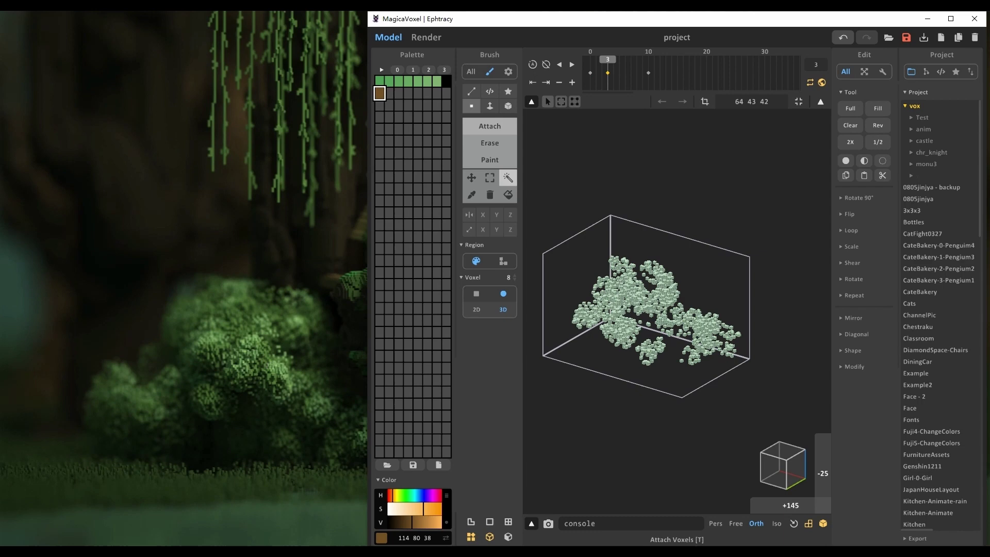
{"action": "left_click", "coordinate": [851, 230]}
{"action": "left_click", "coordinate": [864, 263]}
{"action": "left_click", "coordinate": [864, 247]}
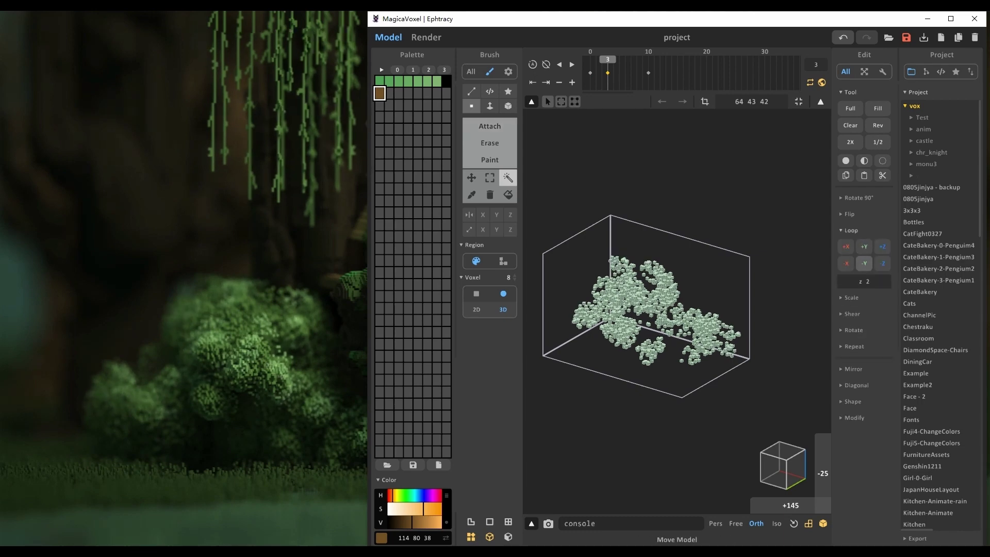
{"action": "left_click", "coordinate": [864, 246]}
{"action": "left_click", "coordinate": [864, 263]}
{"action": "left_click", "coordinate": [864, 247]}
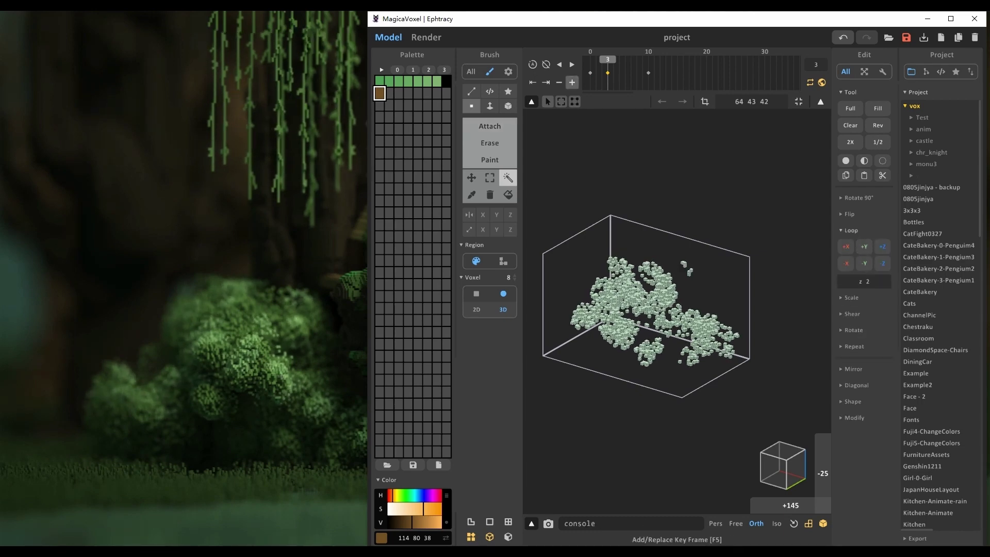
- Marquee-select the stray voxels that wrapped around to the far side on frame 3 and delete them
{"action": "left_click", "coordinate": [490, 178]}
{"action": "left_click_drag", "start_coordinate": [716, 251], "coordinate": [716, 251]}
{"action": "key", "text": "Delete"}
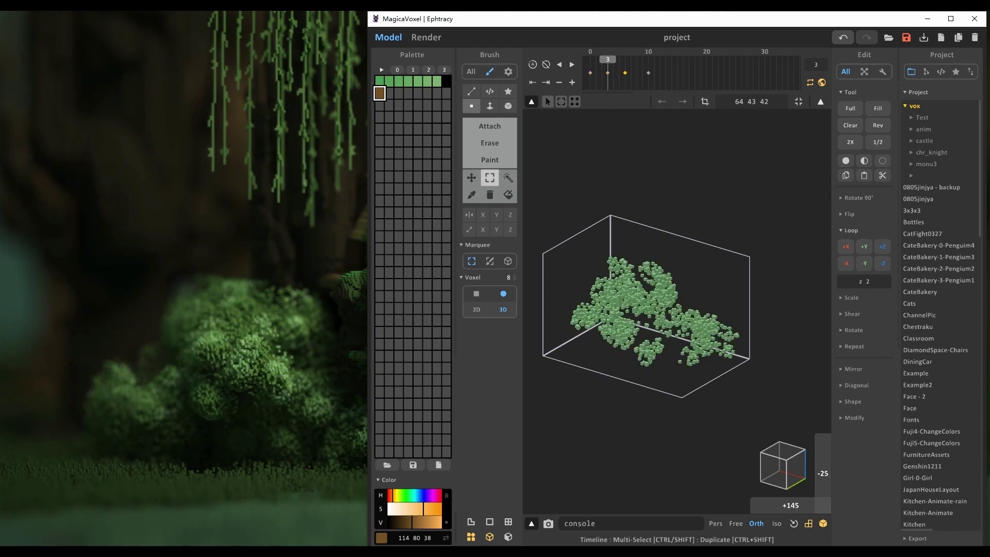
- Try spreading the highlight keyframes over frames 2, 4, 6, 8 and 10 and preview the animation in the render
{"action": "left_click_drag", "start_coordinate": [625, 73], "coordinate": [619, 72]}
{"action": "left_click", "coordinate": [612, 72], "text": "ctrl"}
{"action": "left_click", "coordinate": [619, 72]}
{"action": "left_click", "coordinate": [631, 73], "text": "ctrl"}
{"action": "left_click_drag", "start_coordinate": [619, 72], "coordinate": [589, 60]}
{"action": "left_click", "coordinate": [426, 38]}
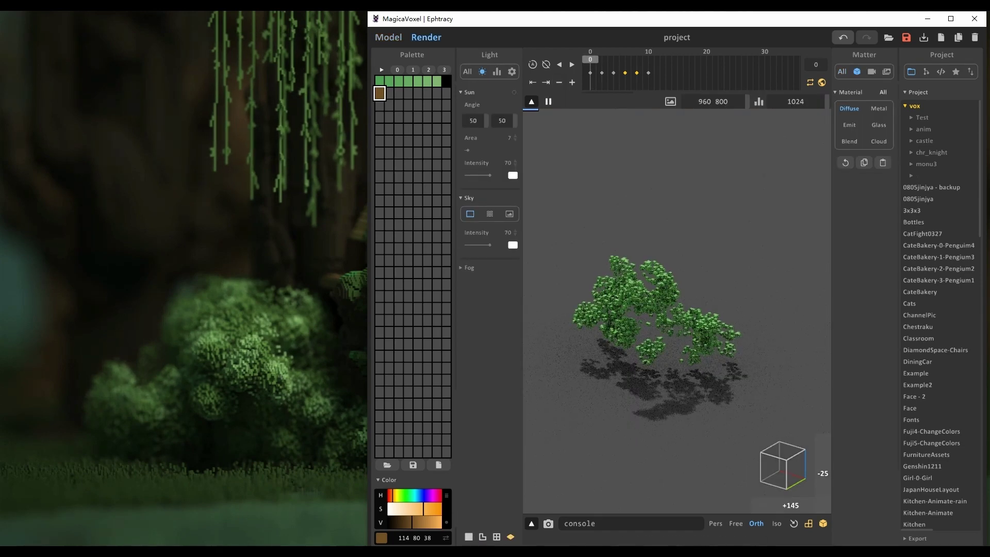
{"action": "left_click", "coordinate": [388, 37]}
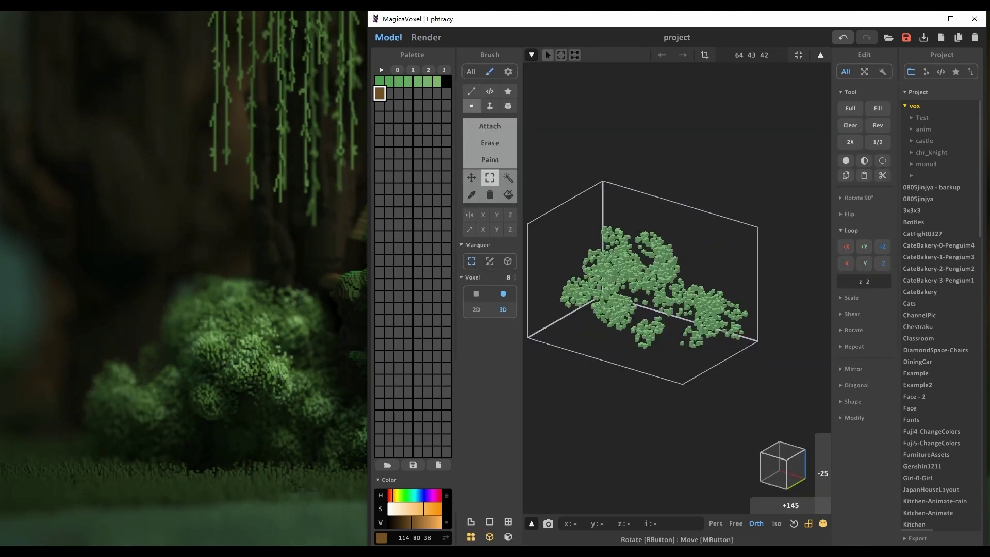
- Show layer 0 and review the timeline animation with the whole bush visible
{"action": "key", "text": "Tab"}
{"action": "left_click", "coordinate": [468, 134]}
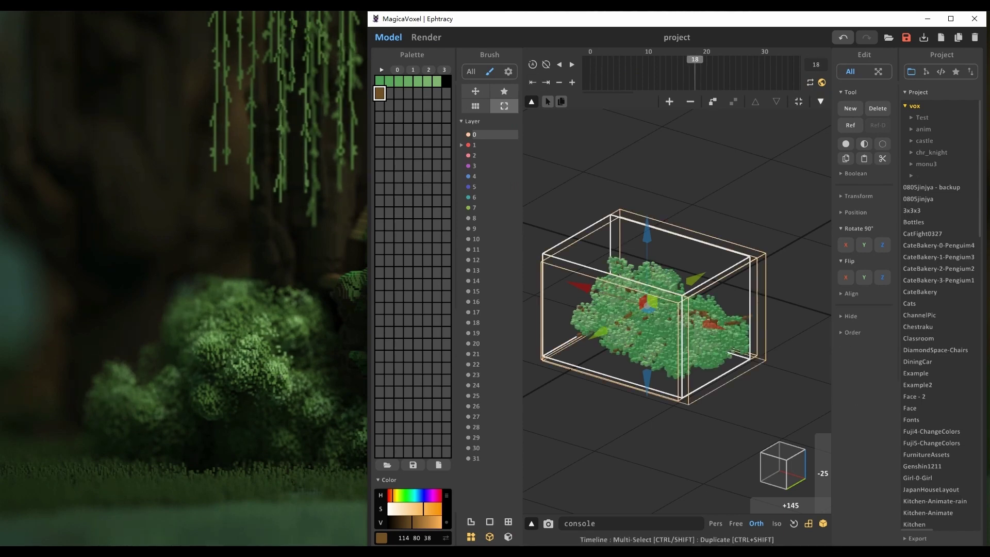
{"action": "mouse_move", "coordinate": [619, 59]}
{"action": "left_mouse_down"}
{"action": "mouse_move", "coordinate": [590, 59]}
{"action": "mouse_move", "coordinate": [653, 59]}
{"action": "mouse_move", "coordinate": [590, 59]}
{"action": "left_mouse_up"}
- Hide layer 0 and rearrange the highlight object's keyframes to frames 0, 3, 6 and 10
{"action": "left_click", "coordinate": [468, 135]}
{"action": "key", "text": "Tab"}
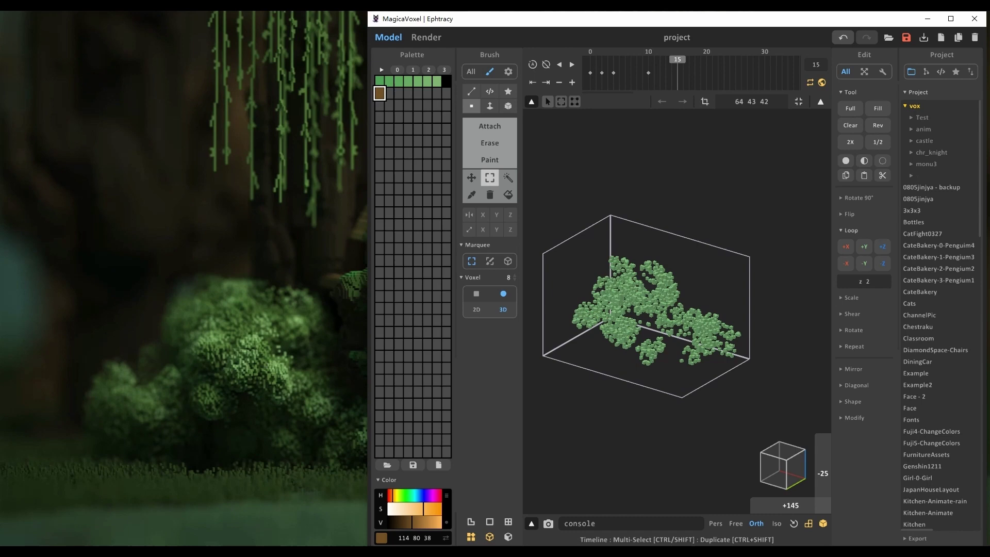
{"action": "left_click_drag", "start_coordinate": [631, 73], "coordinate": [624, 73]}
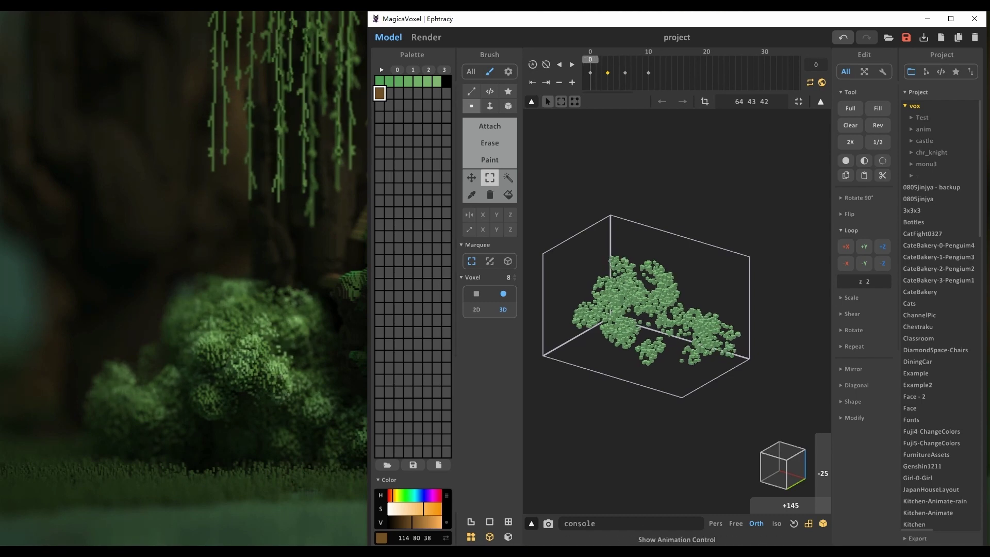
- Review the complete bush's leaf animation in world view and in the render from the opposite side
{"action": "key", "text": "Tab"}
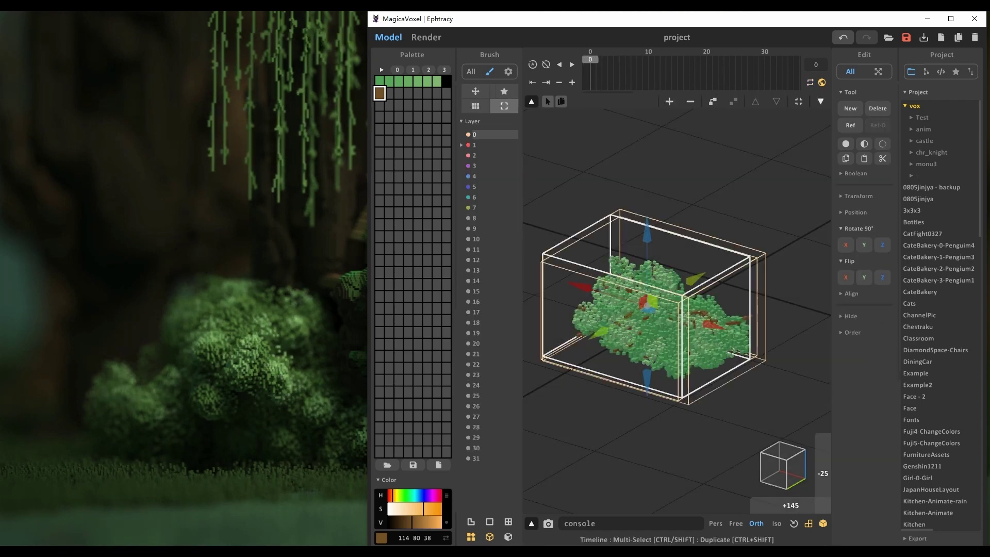
{"action": "mouse_move", "coordinate": [590, 60]}
{"action": "left_mouse_down"}
{"action": "mouse_move", "coordinate": [735, 61]}
{"action": "mouse_move", "coordinate": [590, 61]}
{"action": "left_mouse_up"}
{"action": "left_click", "coordinate": [426, 37]}
{"action": "right_click_drag", "start_coordinate": [650, 319], "coordinate": [712, 307]}
{"action": "middle_click_drag", "start_coordinate": [711, 307], "coordinate": [679, 311]}
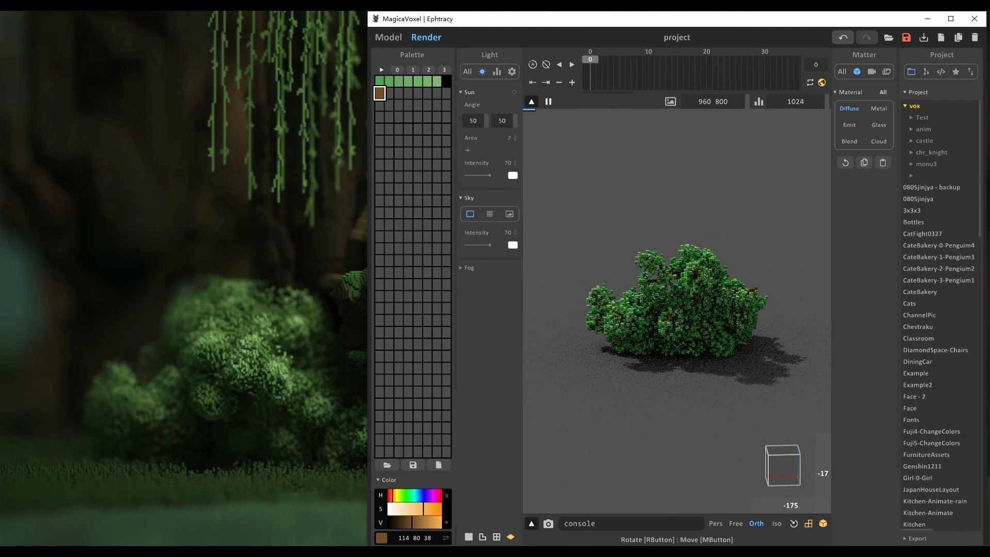
{"action": "mouse_move", "coordinate": [590, 61]}
{"action": "left_mouse_down"}
{"action": "mouse_move", "coordinate": [735, 61]}
{"action": "mouse_move", "coordinate": [590, 61]}
{"action": "left_mouse_up"}
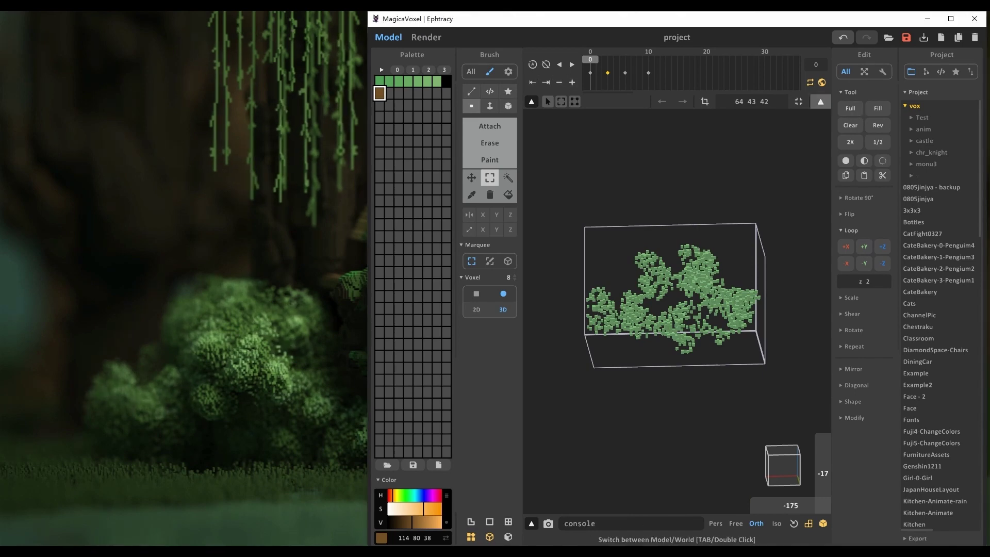
{"action": "key", "text": "Tab"}
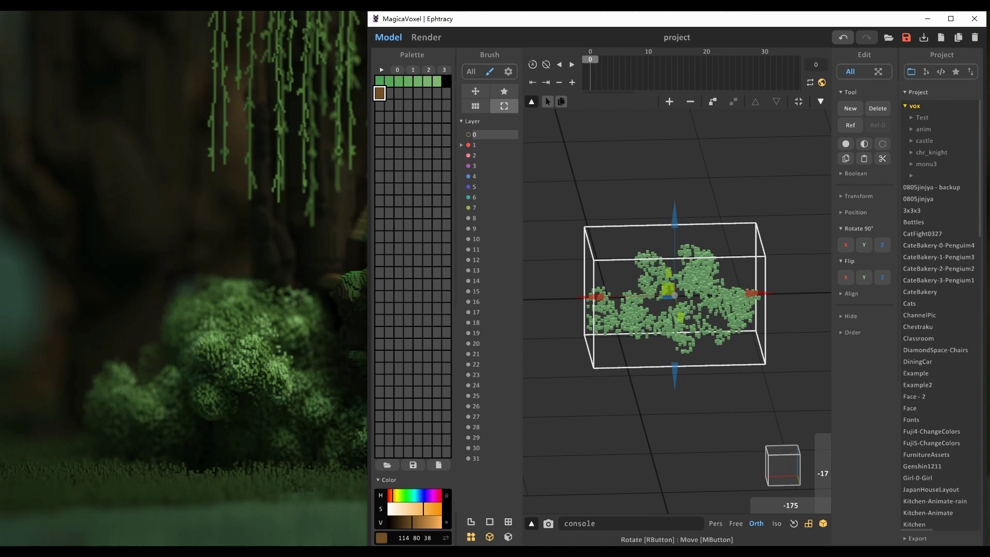
- Inspect the complete bush in edit and world view, and scrub the timeline in the render to review its leaf animation
{"action": "key", "text": "Tab"}
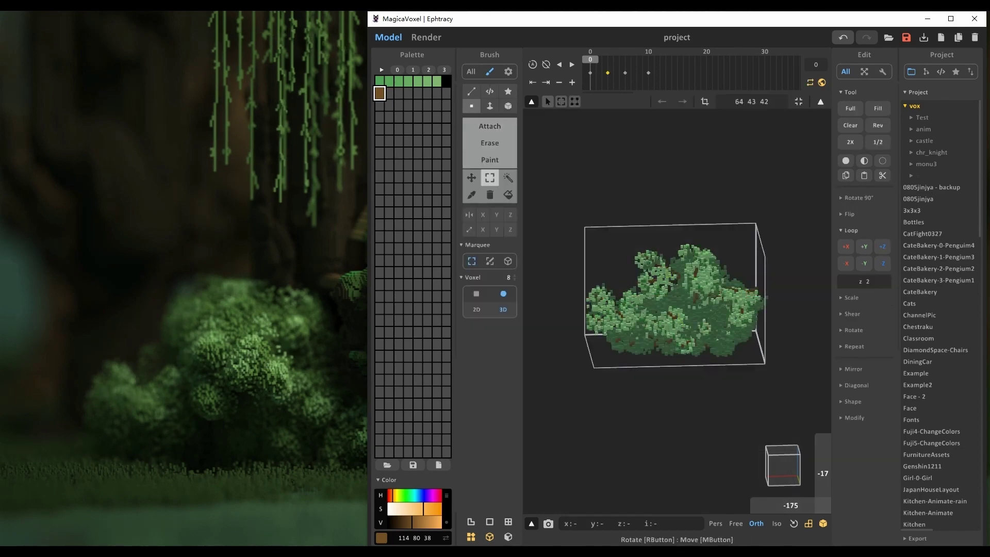
{"action": "key", "text": "Tab"}
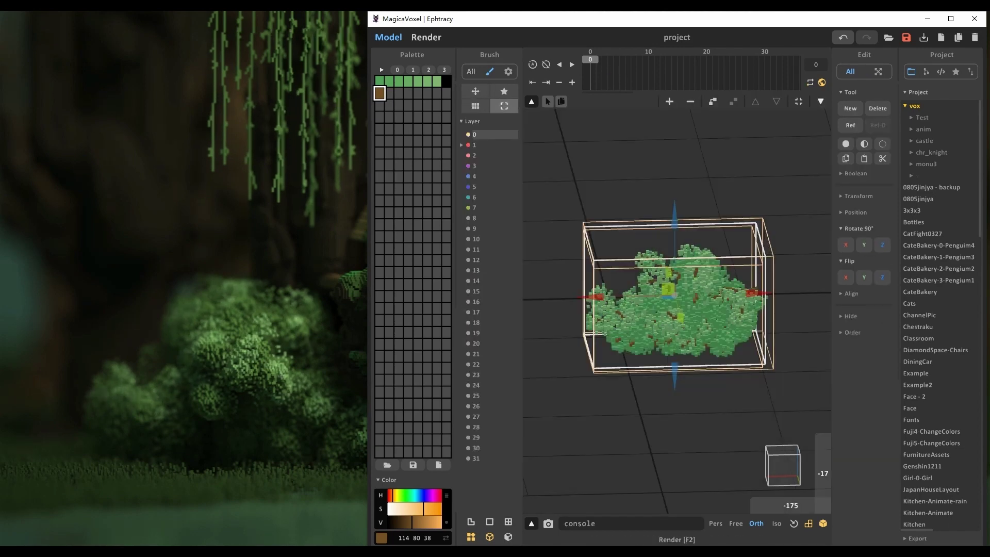
{"action": "key", "text": "F2"}
{"action": "right_click_drag", "start_coordinate": [680, 315], "coordinate": [662, 306]}
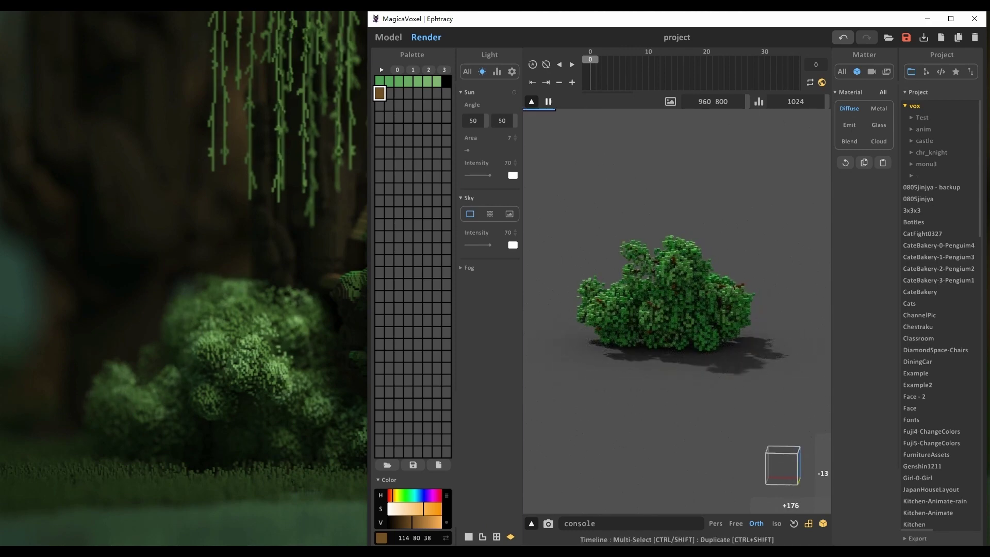
{"action": "left_click", "coordinate": [642, 67]}
{"action": "mouse_move", "coordinate": [642, 67]}
{"action": "left_mouse_down"}
{"action": "mouse_move", "coordinate": [683, 67]}
{"action": "mouse_move", "coordinate": [590, 67]}
{"action": "mouse_move", "coordinate": [707, 67]}
{"action": "mouse_move", "coordinate": [590, 67]}
{"action": "left_mouse_up"}
{"action": "left_click", "coordinate": [388, 38]}
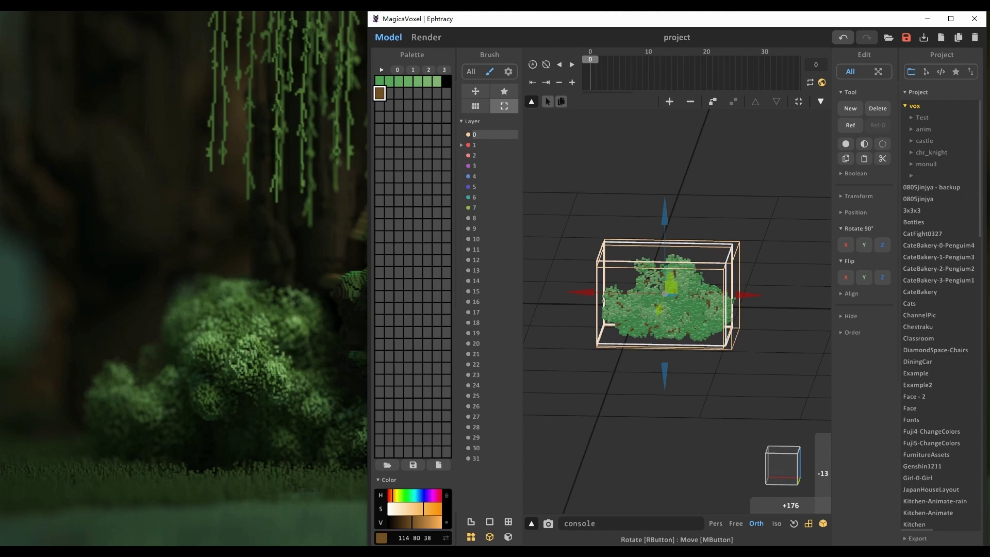
- Duplicate the whole bush twice and arrange the copies around the original as a cluster of three
{"action": "scroll", "coordinate": [568, 201], "scroll_direction": "down", "scroll_amount": 2}
{"action": "left_click_drag", "start_coordinate": [567, 200], "coordinate": [779, 389]}
{"action": "left_click_drag", "start_coordinate": [753, 298], "coordinate": [823, 299], "text": "ctrl"}
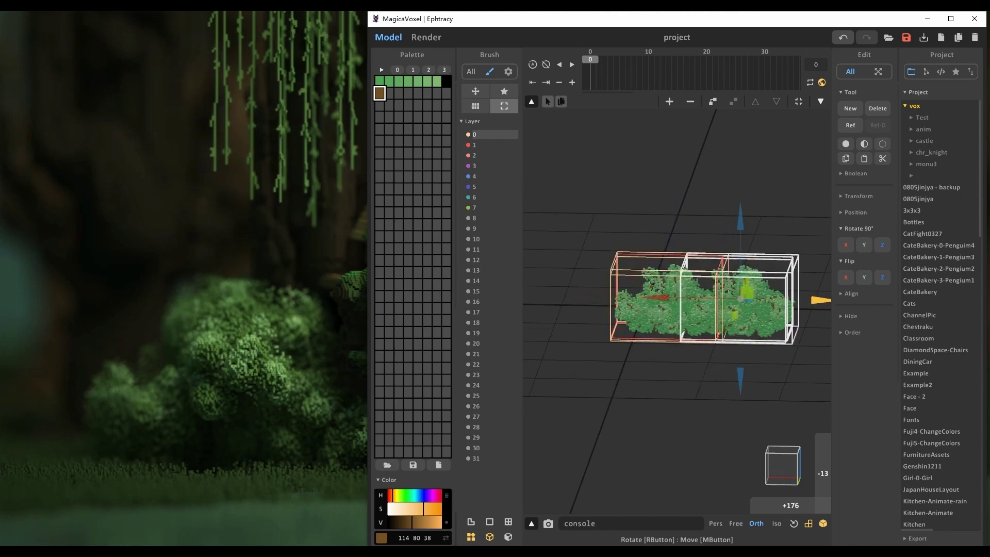
{"action": "middle_click_drag", "start_coordinate": [818, 297], "coordinate": [785, 319]}
{"action": "right_click_drag", "start_coordinate": [786, 319], "coordinate": [753, 361]}
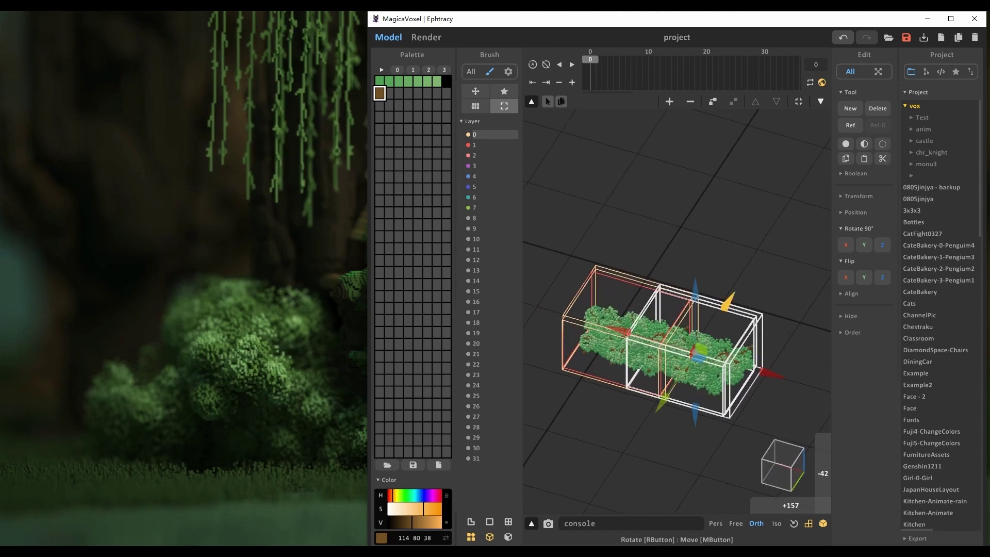
{"action": "left_click_drag", "start_coordinate": [728, 302], "coordinate": [759, 255]}
{"action": "left_click_drag", "start_coordinate": [802, 327], "coordinate": [687, 293], "text": "ctrl"}
{"action": "left_click_drag", "start_coordinate": [643, 222], "coordinate": [662, 192]}
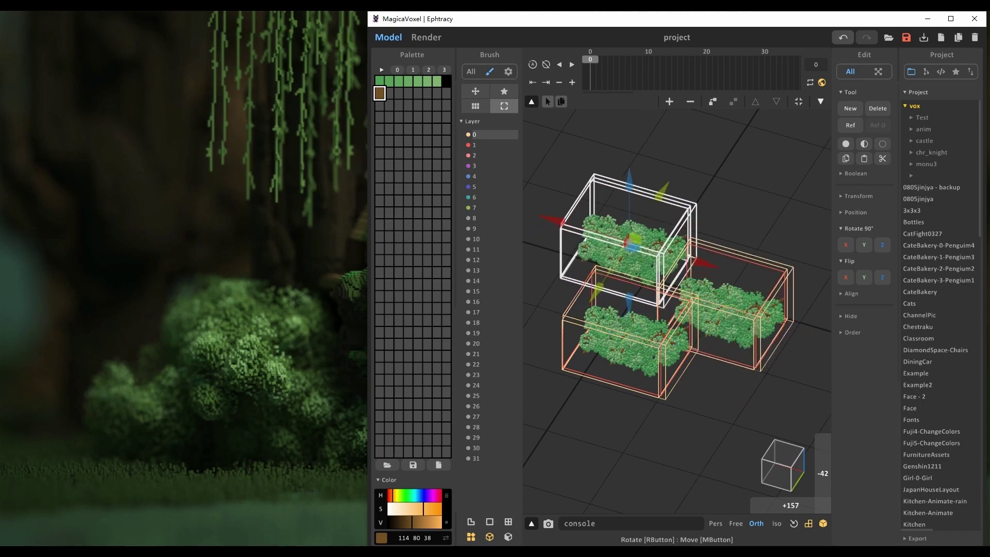
- Render the three bushes and set the output image size to 1920 × 1080 with 500 samples
{"action": "right_click_drag", "start_coordinate": [685, 232], "coordinate": [682, 196]}
{"action": "left_click", "coordinate": [426, 37]}
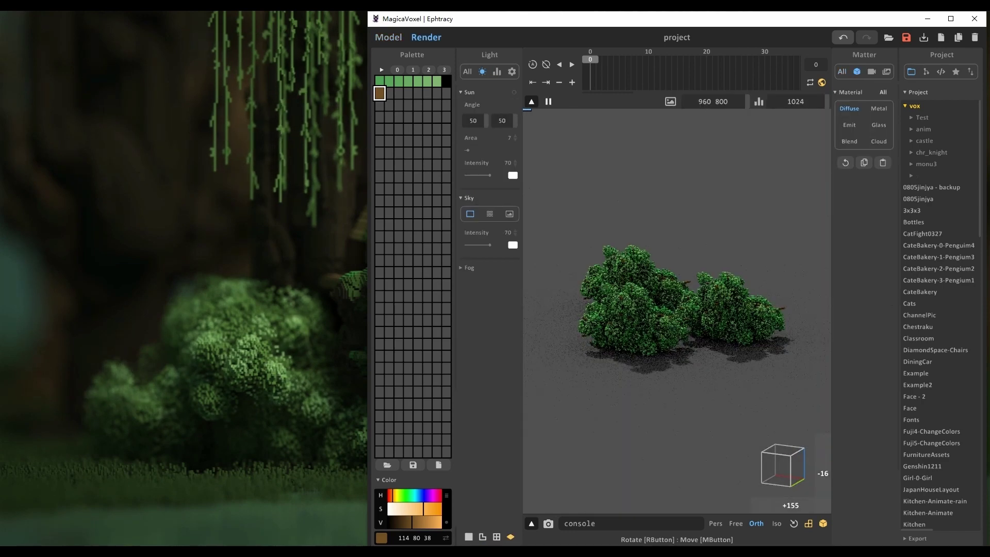
{"action": "right_click_drag", "start_coordinate": [677, 311], "coordinate": [687, 304]}
{"action": "scroll", "coordinate": [677, 311], "scroll_direction": "up", "scroll_amount": 4}
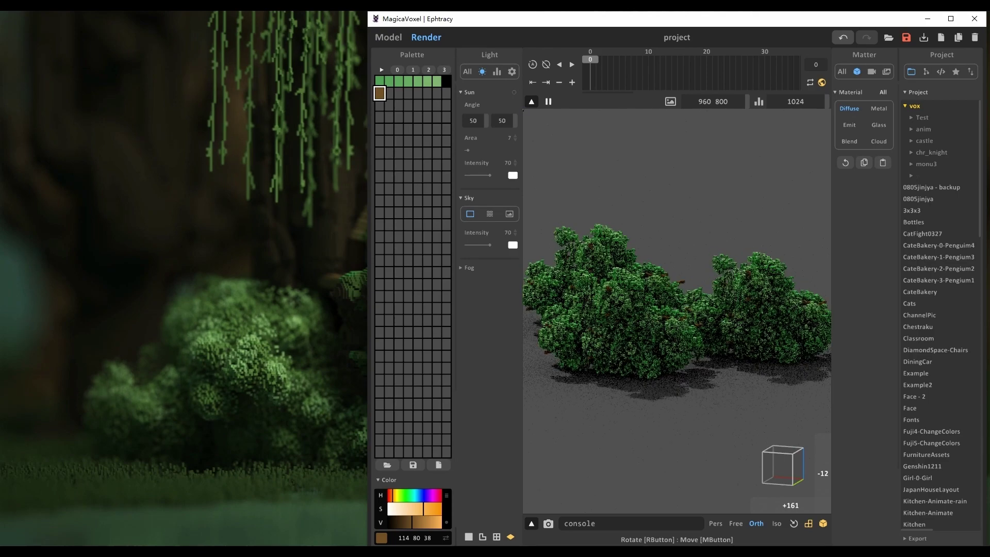
{"action": "scroll", "coordinate": [677, 310], "scroll_direction": "down", "scroll_amount": 2}
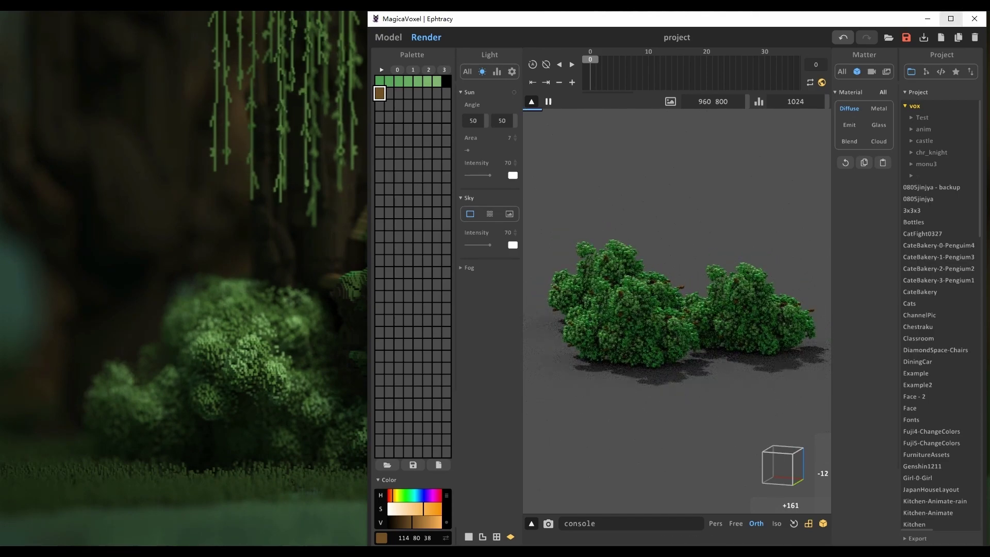
{"action": "left_click", "coordinate": [950, 19]}
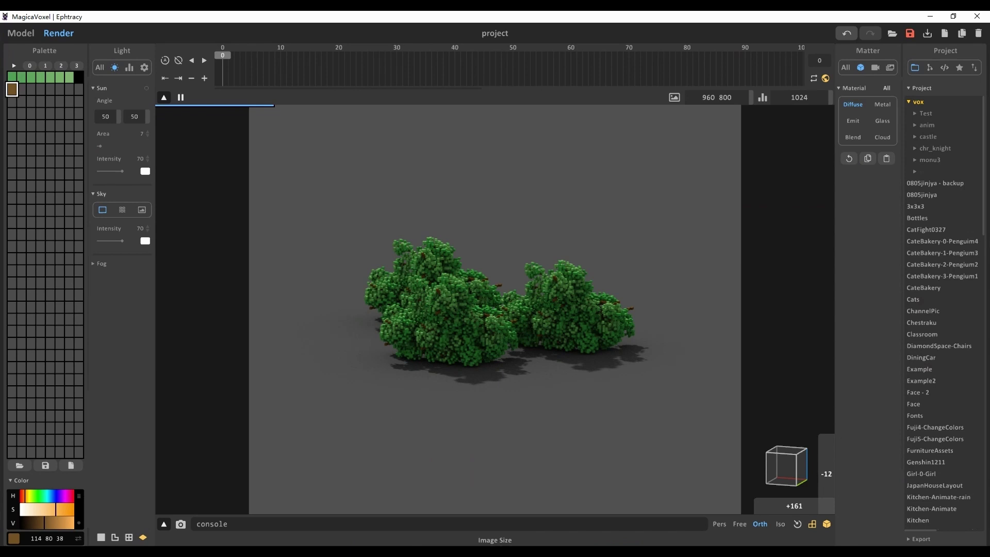
{"action": "type", "text": "192"}
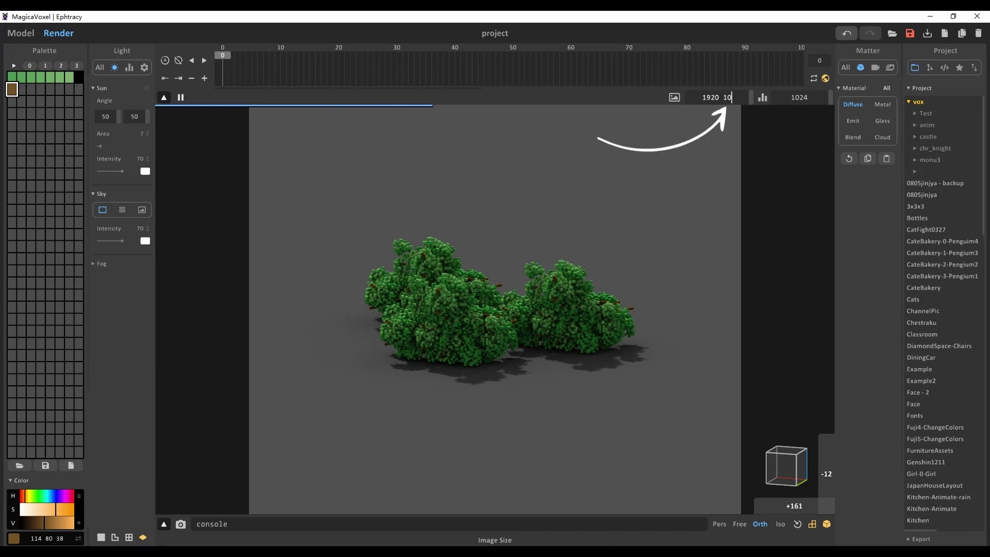
{"action": "key", "text": "Return"}
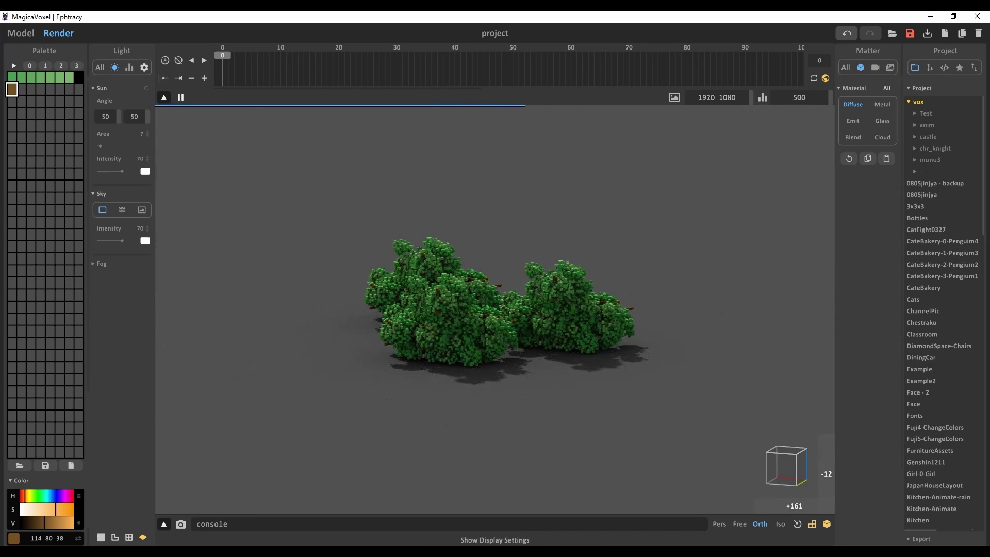
- Brighten the render's ground color in the display settings
{"action": "left_click", "coordinate": [129, 67]}
{"action": "left_click", "coordinate": [144, 67]}
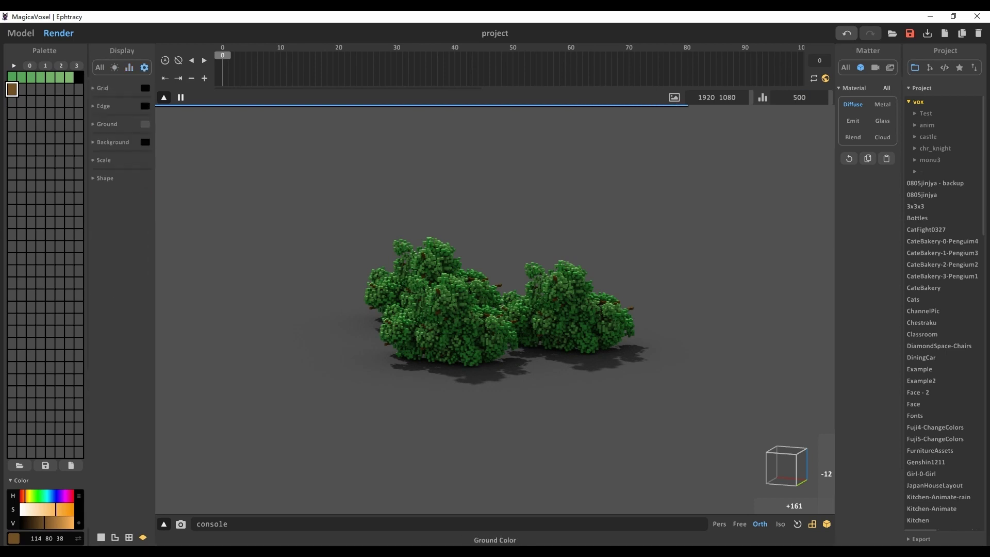
{"action": "left_click", "coordinate": [144, 123]}
{"action": "left_click", "coordinate": [184, 128]}
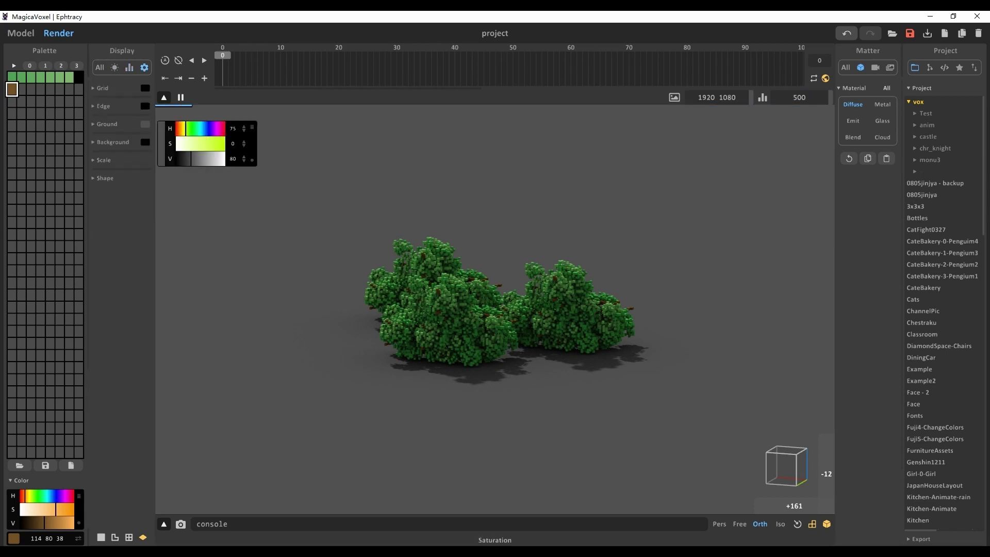
{"action": "left_click_drag", "start_coordinate": [203, 159], "coordinate": [216, 159]}
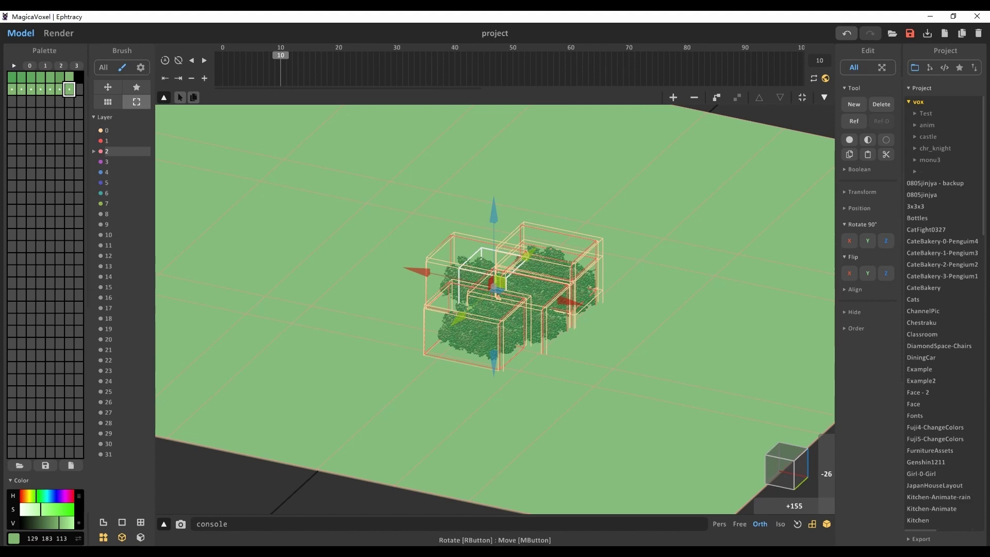
- Move the new empty model away from the bushes and enlarge it to 256 × 256 × 256
{"action": "left_click_drag", "start_coordinate": [570, 302], "coordinate": [453, 278]}
{"action": "key", "text": "Tab"}
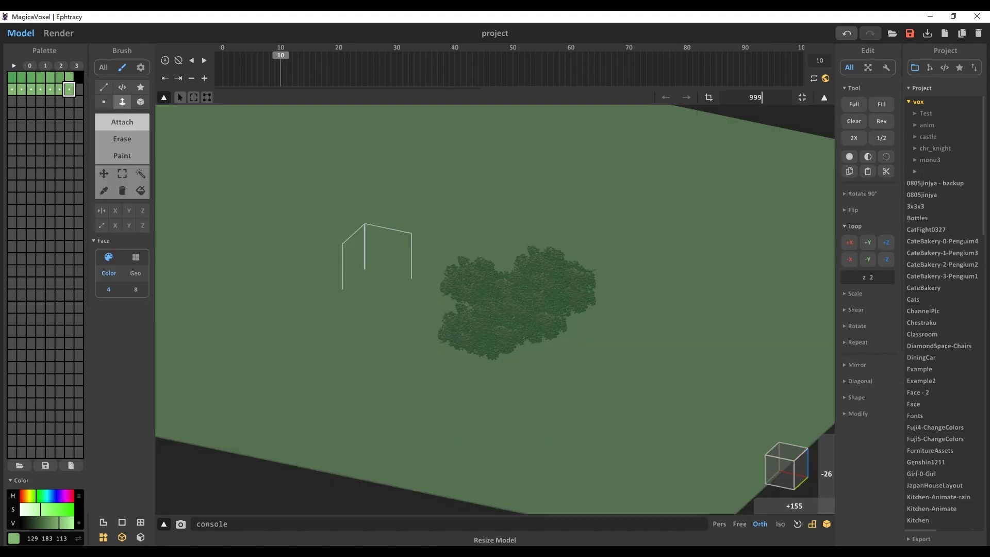
{"action": "key", "text": "Return"}
{"action": "scroll", "coordinate": [495, 309], "scroll_direction": "down", "scroll_amount": 7}
- Set up the Pattern brush in Attach mode for the enlarged empty model
{"action": "left_click", "coordinate": [122, 155]}
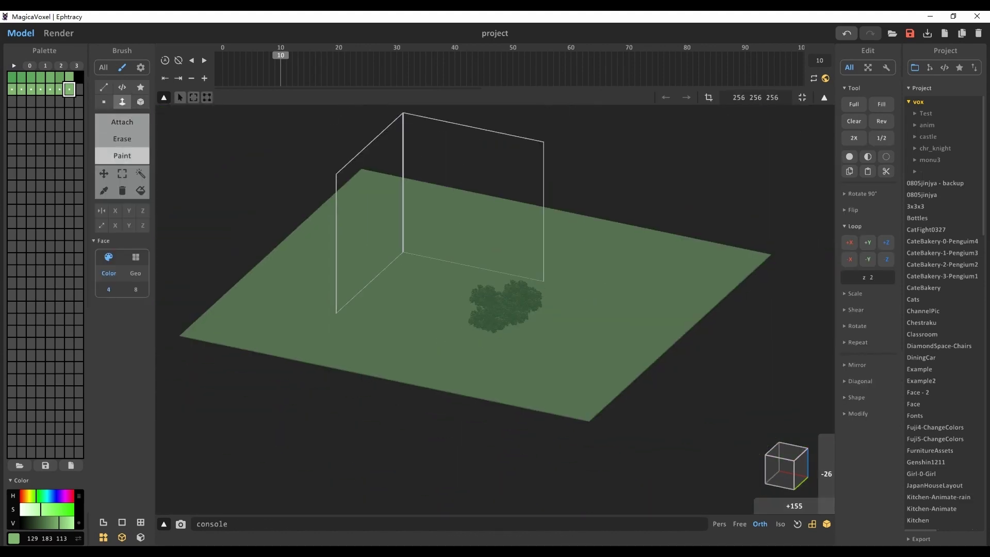
{"action": "key", "text": "Tab"}
{"action": "key", "text": "Tab"}
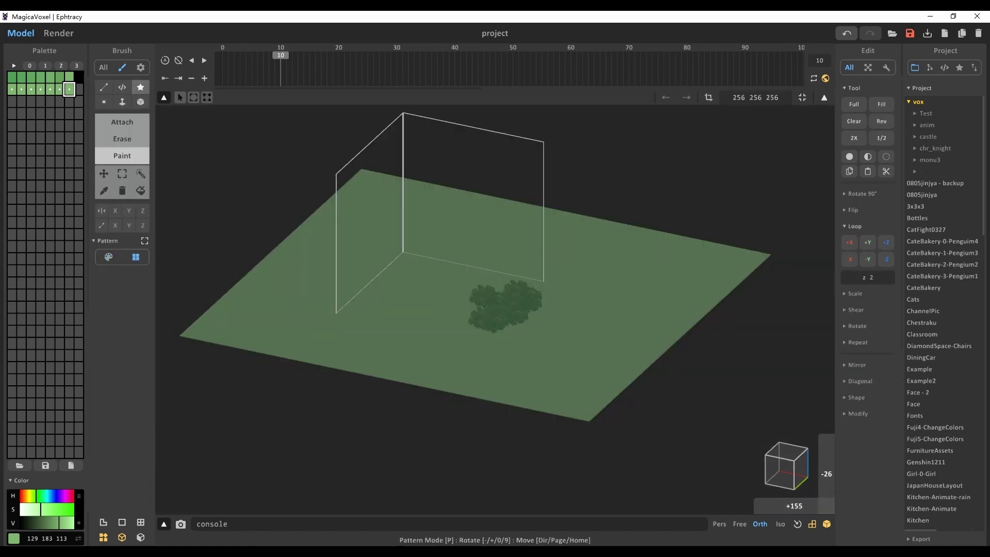
{"action": "key", "text": "t"}
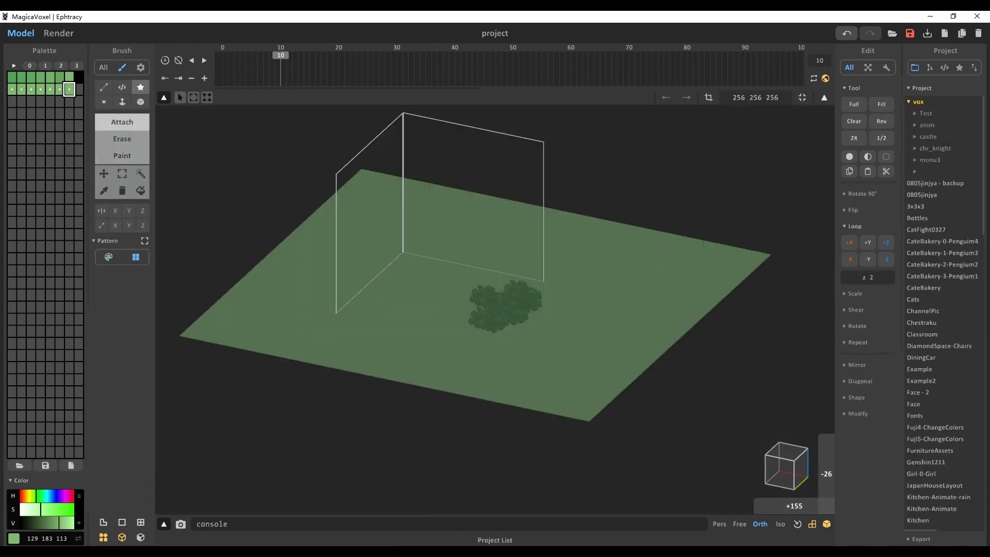
- Load the TreeHous-unite model from the pattern library as the brush pattern
{"action": "left_click", "coordinate": [928, 137]}
{"action": "left_click", "coordinate": [959, 67]}
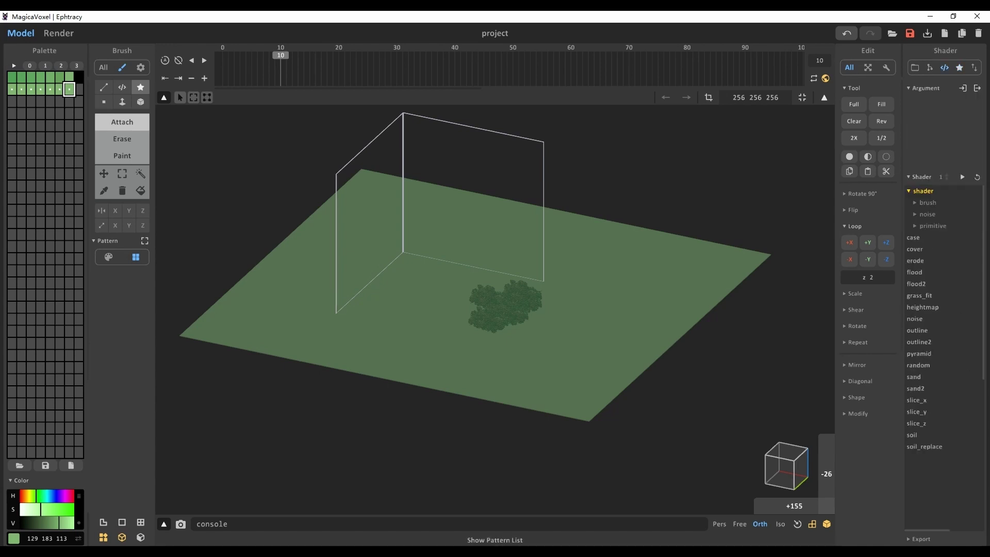
{"action": "scroll", "coordinate": [943, 381], "scroll_direction": "down", "scroll_amount": 2}
{"action": "scroll", "coordinate": [943, 381], "scroll_direction": "down", "scroll_amount": 2}
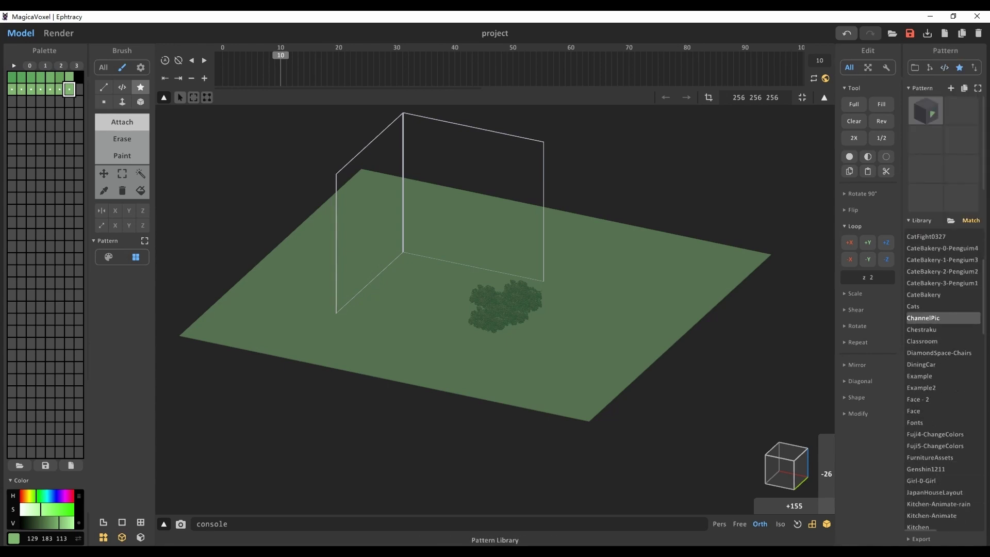
{"action": "left_click", "coordinate": [944, 397]}
{"action": "scroll", "coordinate": [943, 381], "scroll_direction": "down", "scroll_amount": 8}
{"action": "left_click", "coordinate": [943, 420]}
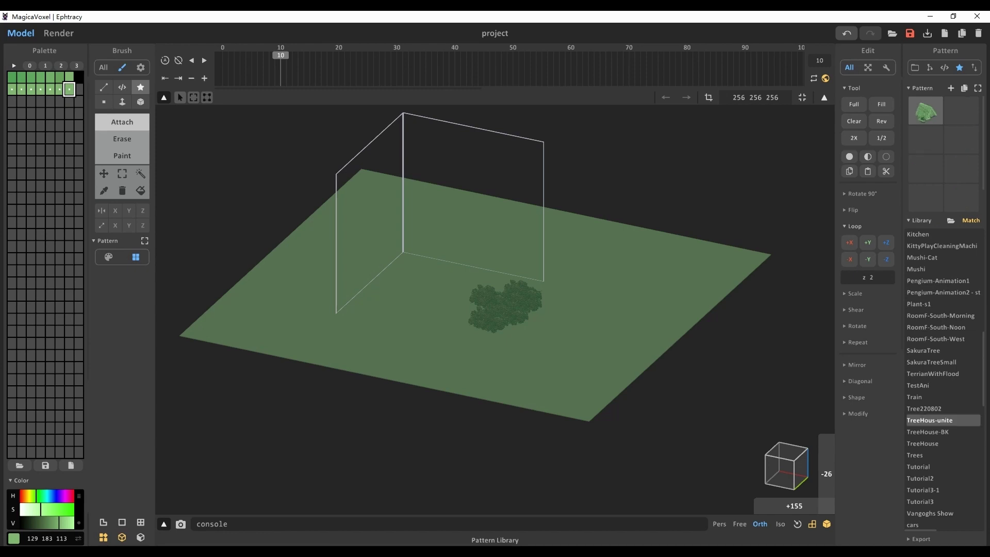
{"action": "scroll", "coordinate": [943, 378], "scroll_direction": "down", "scroll_amount": 1}
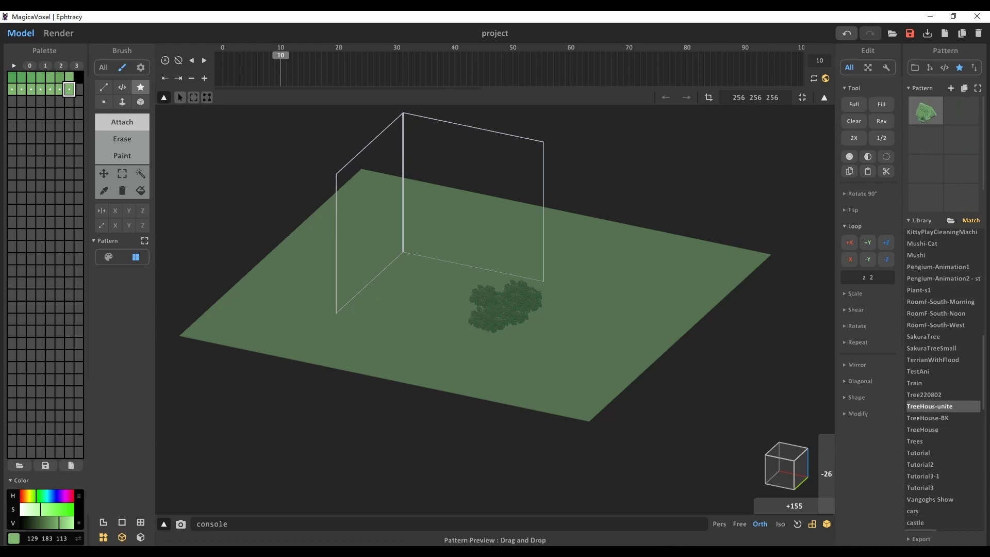
- Shift the house pattern's offset within the empty model and preview its placement behind the bushes
{"action": "scroll", "coordinate": [444, 232], "scroll_direction": "up", "scroll_amount": 3}
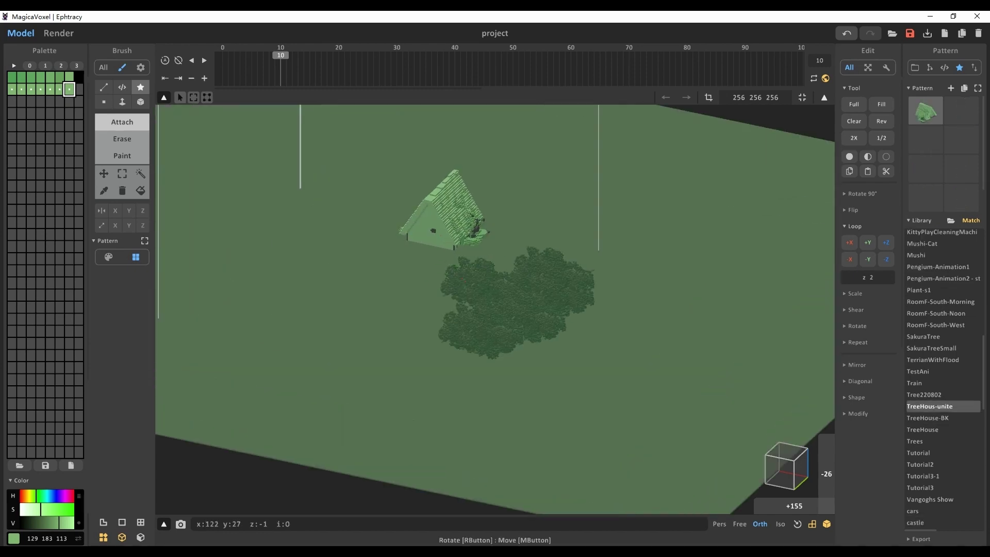
{"action": "key", "text": "Up"}
{"action": "key", "text": "Up"}
{"action": "key", "text": "Up"}
{"action": "key", "text": "Up"}
{"action": "key", "text": "Up"}
{"action": "key", "text": "Up"}
{"action": "key", "text": "Up"}
{"action": "key", "text": "Up"}
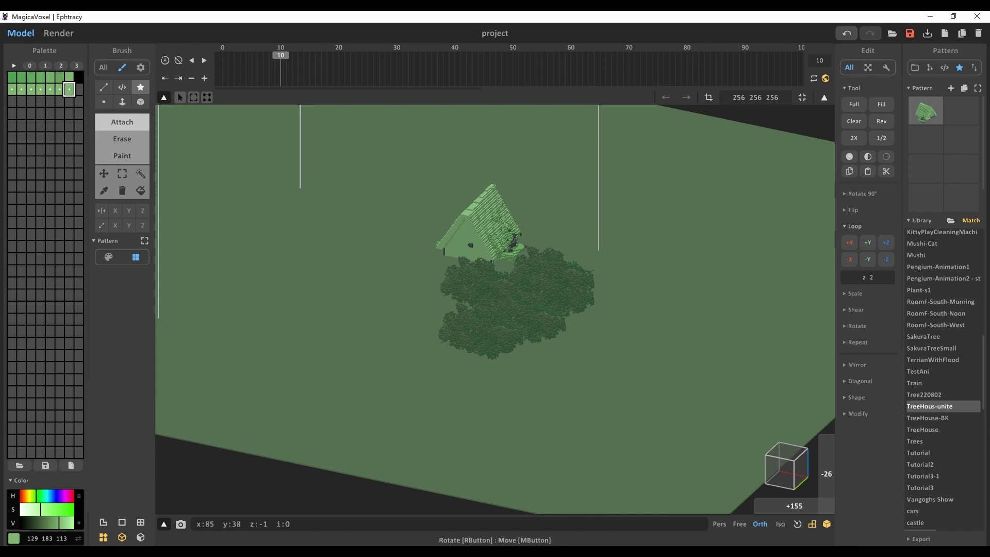
- Use a new palette slot with brown 141, 118, 88 and stamp the house behind the bushes
{"action": "left_click", "coordinate": [12, 101]}
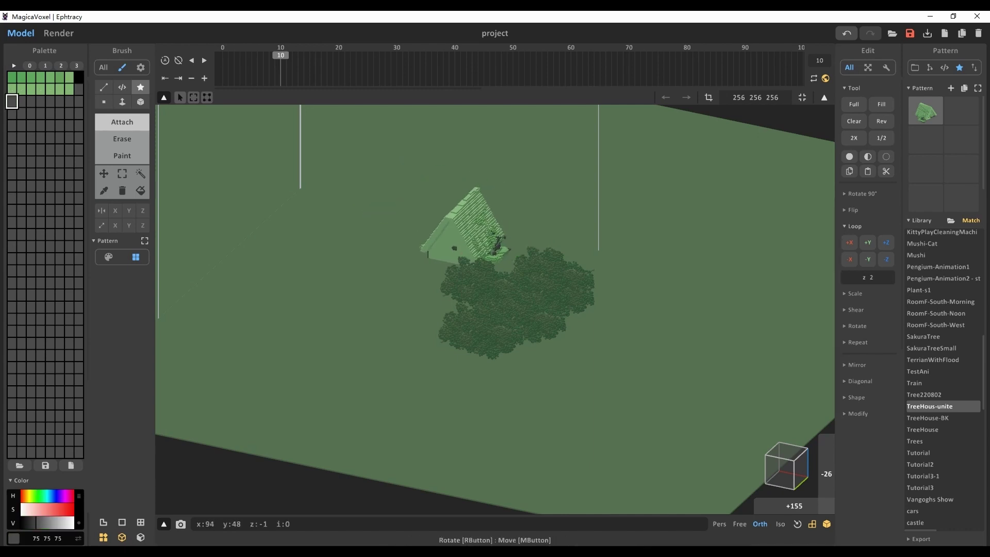
{"action": "left_click", "coordinate": [460, 238]}
{"action": "right_click_drag", "start_coordinate": [538, 251], "coordinate": [513, 252]}
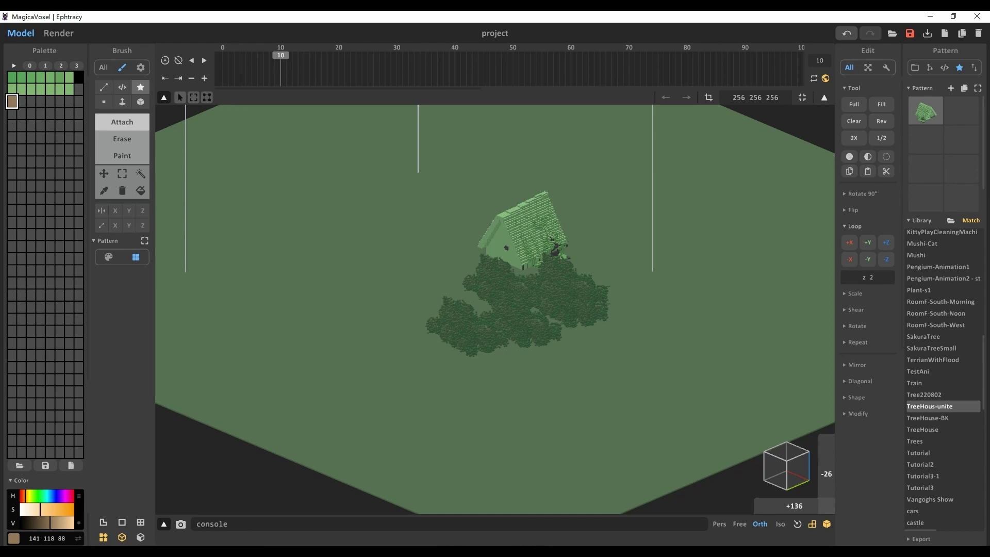
- Lower the house toward the ground, place a duplicate of it beside the bushes, and render the scene
{"action": "key", "text": "Tab"}
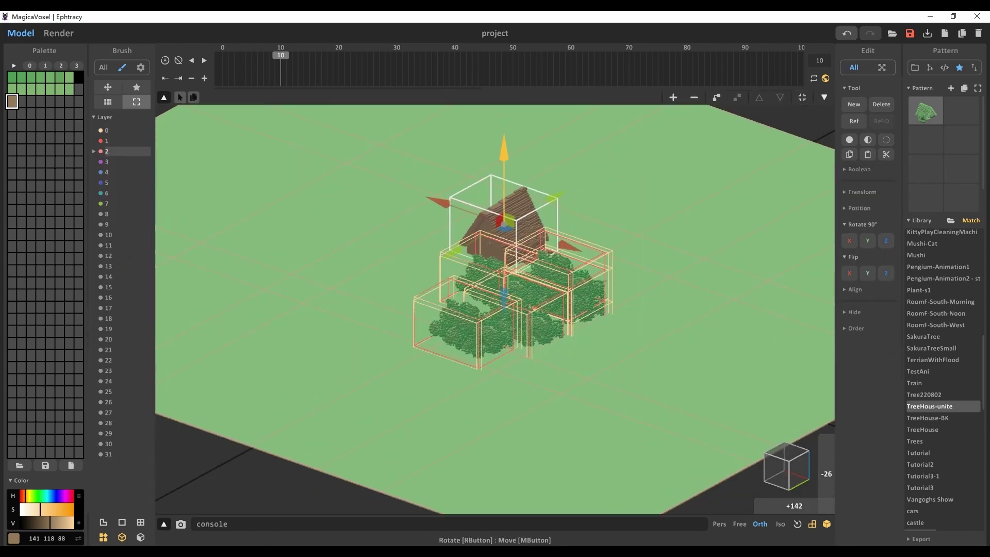
{"action": "left_click_drag", "start_coordinate": [504, 149], "coordinate": [503, 153]}
{"action": "right_click_drag", "start_coordinate": [505, 153], "coordinate": [513, 158]}
{"action": "left_click_drag", "start_coordinate": [535, 184], "coordinate": [480, 224], "text": "ctrl"}
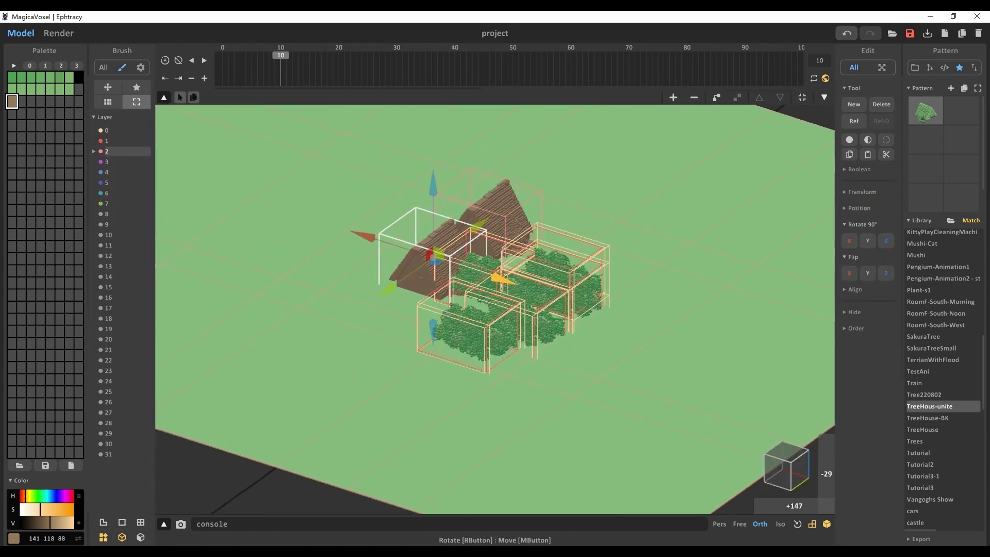
{"action": "left_click_drag", "start_coordinate": [502, 278], "coordinate": [484, 274]}
{"action": "scroll", "coordinate": [483, 273], "scroll_direction": "up", "scroll_amount": 2}
{"action": "right_click_drag", "start_coordinate": [484, 273], "coordinate": [482, 266]}
{"action": "scroll", "coordinate": [482, 266], "scroll_direction": "up", "scroll_amount": 2}
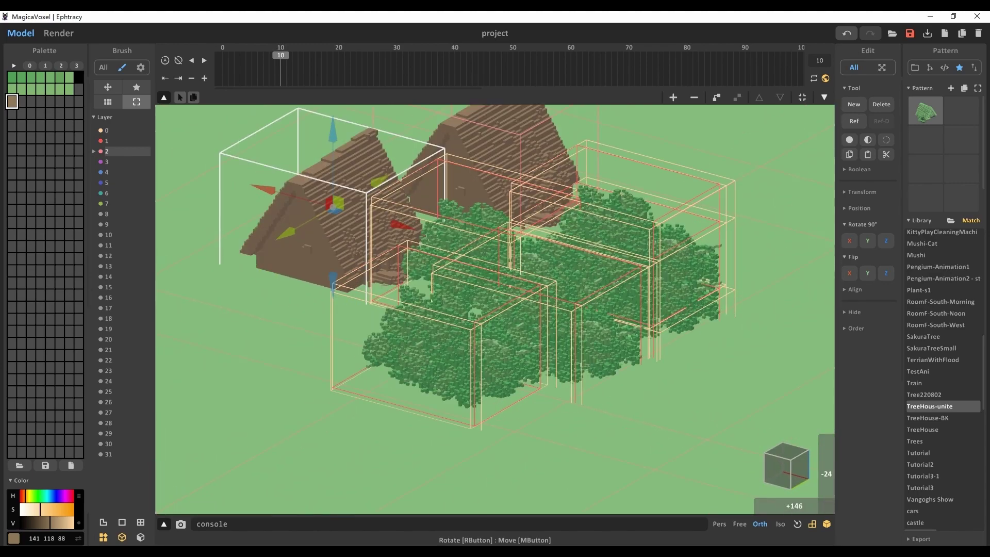
{"action": "middle_click_drag", "start_coordinate": [495, 309], "coordinate": [507, 348]}
{"action": "key", "text": "F5"}
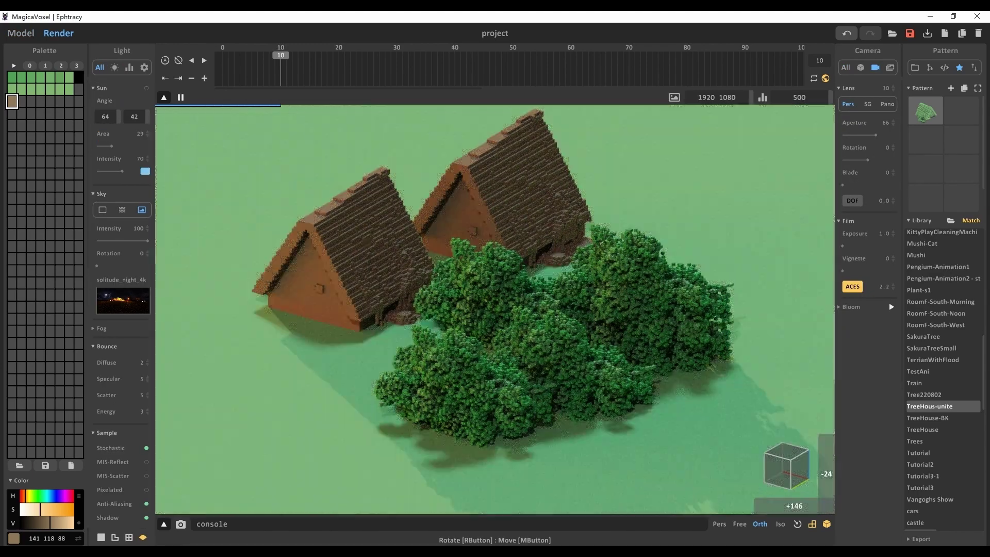
- Move the duplicated house to the opposite side of the first house behind the bushes, and render from a lower angle
{"action": "left_click", "coordinate": [21, 33]}
{"action": "scroll", "coordinate": [494, 309], "scroll_direction": "down", "scroll_amount": 3}
{"action": "left_click_drag", "start_coordinate": [429, 234], "coordinate": [627, 123]}
{"action": "left_click_drag", "start_coordinate": [650, 166], "coordinate": [745, 189]}
{"action": "left_click_drag", "start_coordinate": [721, 146], "coordinate": [692, 162]}
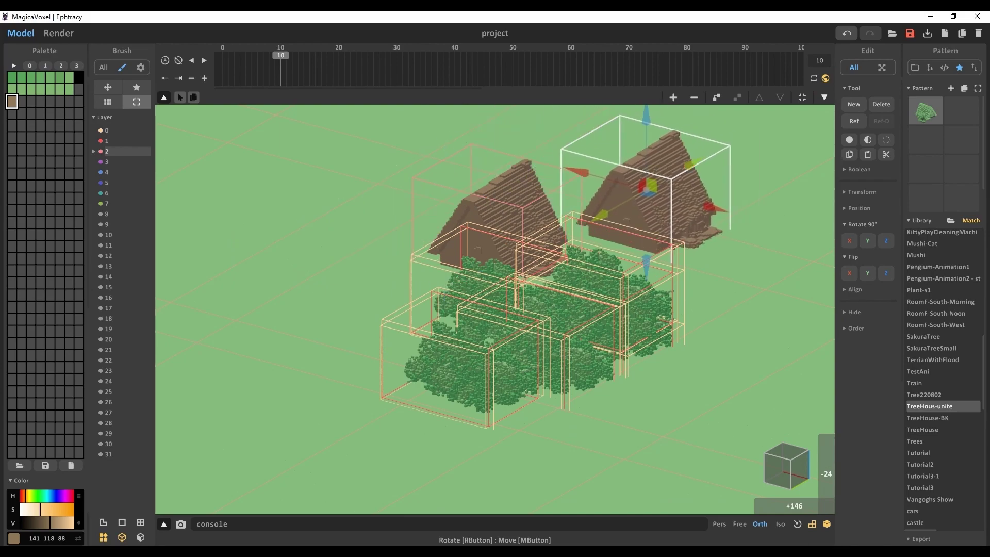
{"action": "scroll", "coordinate": [495, 309], "scroll_direction": "up", "scroll_amount": 3}
{"action": "left_click", "coordinate": [58, 33]}
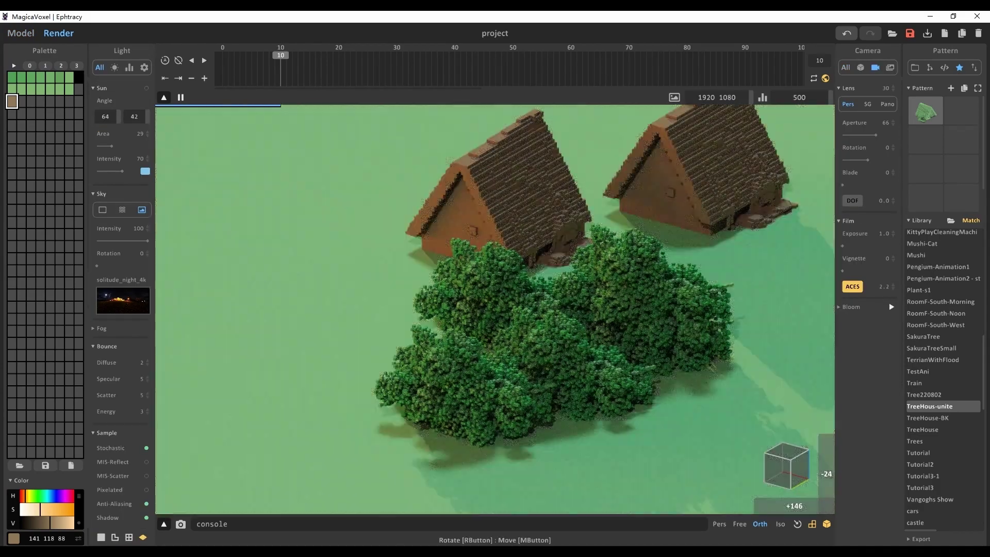
{"action": "right_click_drag", "start_coordinate": [495, 309], "coordinate": [500, 285]}
{"action": "scroll", "coordinate": [495, 309], "scroll_direction": "up", "scroll_amount": 2}
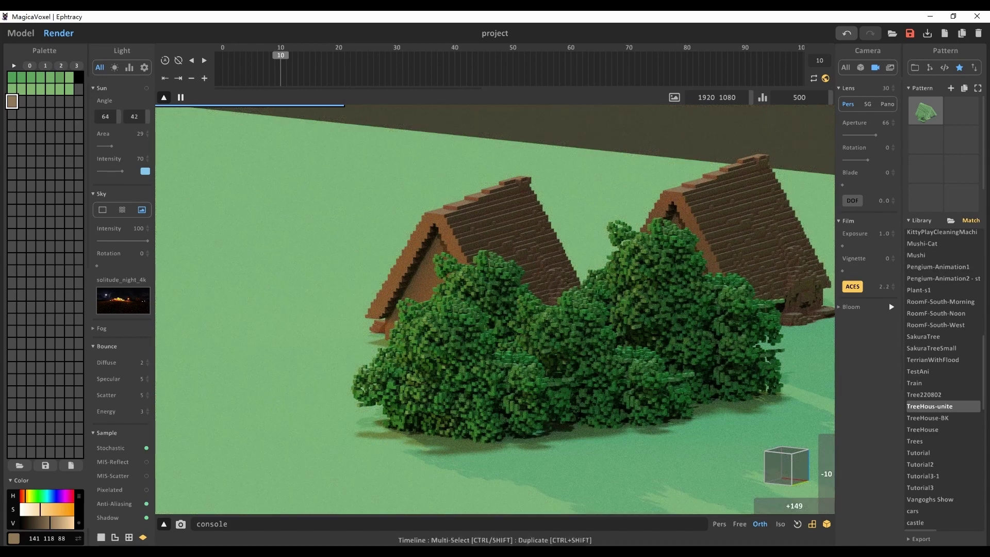
- Duplicate the bush in front of the leftmost house and position the copy against its front wall
{"action": "key", "text": "Tab"}
{"action": "left_click_drag", "start_coordinate": [258, 68], "coordinate": [303, 68]}
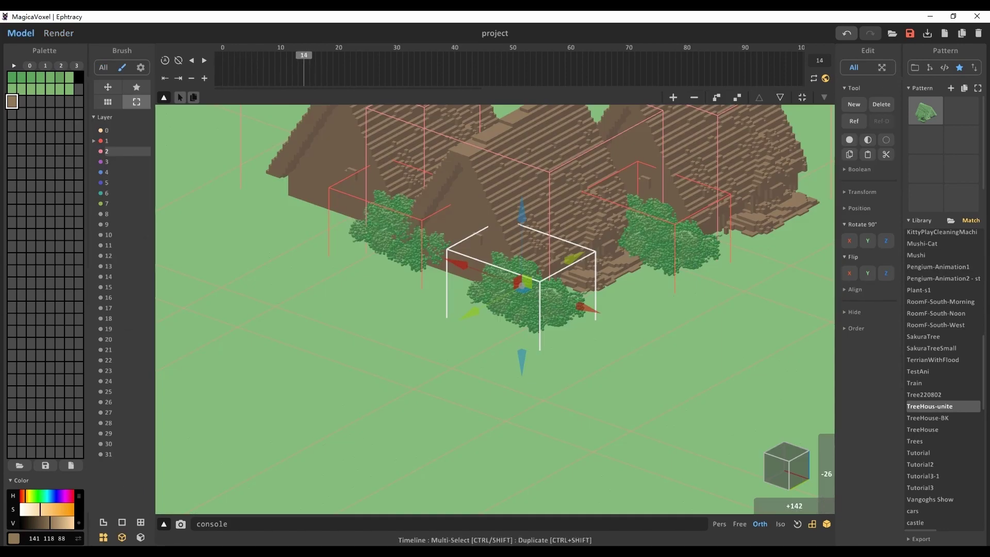
{"action": "left_click", "coordinate": [403, 232]}
{"action": "left_click_drag", "start_coordinate": [470, 246], "coordinate": [341, 201], "text": "ctrl"}
{"action": "left_click_drag", "start_coordinate": [327, 151], "coordinate": [358, 133]}
{"action": "left_click_drag", "start_coordinate": [372, 185], "coordinate": [351, 177]}
{"action": "left_click", "coordinate": [508, 292]}
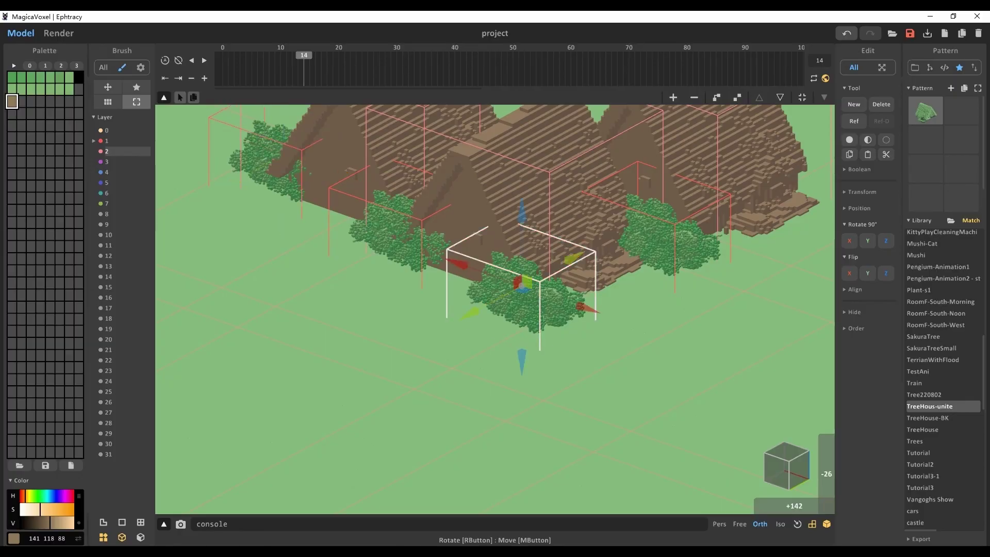
- Render the scene from a closer view of the bushes in front of the houses
{"action": "key", "text": "Tab"}
{"action": "scroll", "coordinate": [495, 309], "scroll_direction": "up", "scroll_amount": 4}
{"action": "right_click_drag", "start_coordinate": [495, 309], "coordinate": [487, 305]}
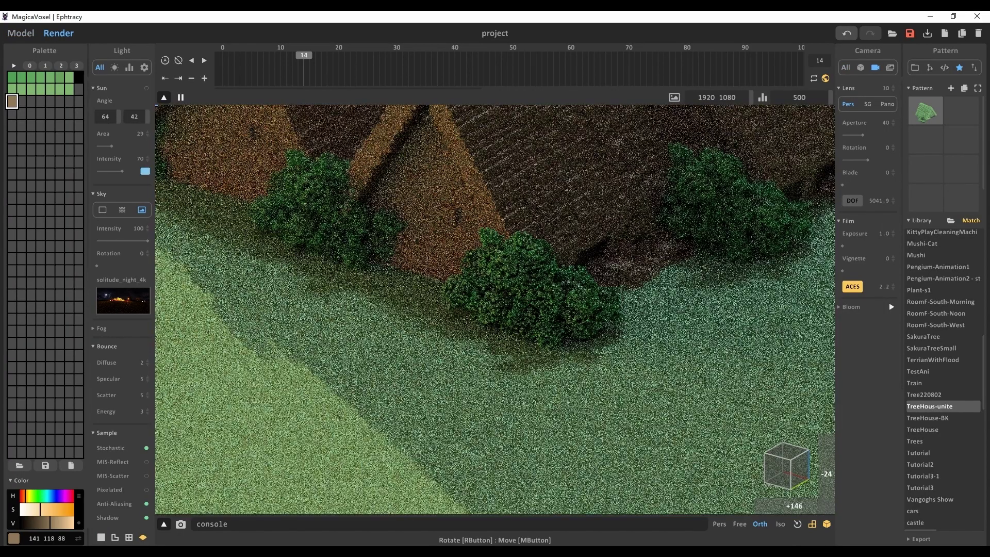
{"action": "middle_click_drag", "start_coordinate": [495, 268], "coordinate": [510, 349]}
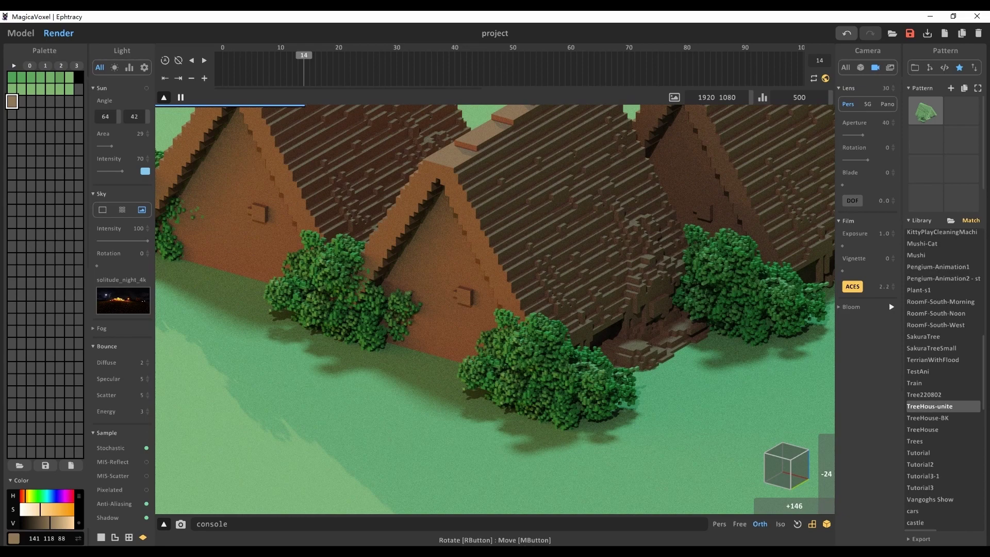
- Return the timeline to frame 0 and place a duplicate bush along the side of the front house behind the corner bush
{"action": "left_click_drag", "start_coordinate": [304, 57], "coordinate": [223, 56]}
{"action": "left_click", "coordinate": [20, 33]}
{"action": "mouse_move", "coordinate": [587, 334]}
{"action": "left_mouse_down", "text": "ctrl"}
{"action": "mouse_move", "coordinate": [696, 271]}
{"action": "mouse_move", "coordinate": [646, 300]}
{"action": "left_mouse_up", "text": "ctrl"}
{"action": "left_click_drag", "start_coordinate": [668, 344], "coordinate": [650, 340]}
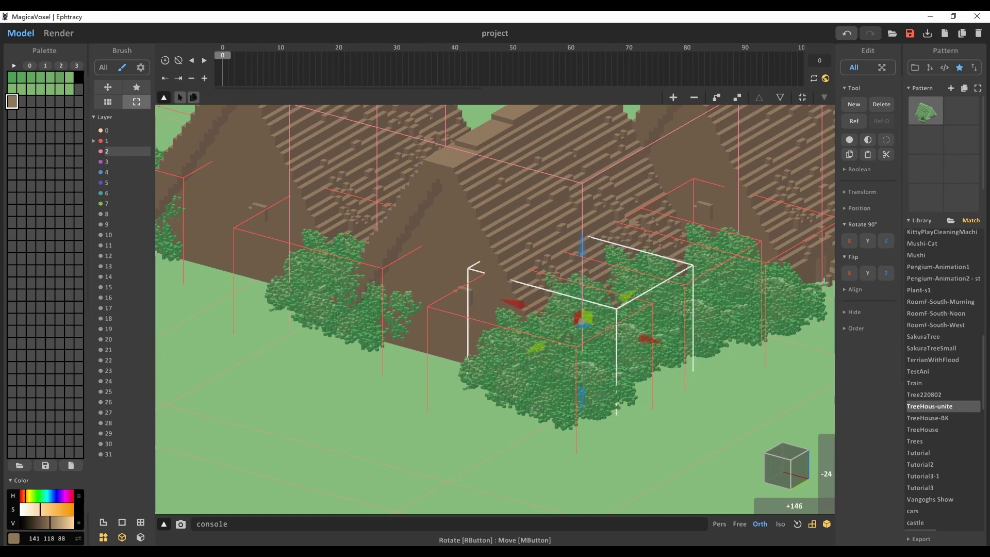
- Place another duplicate of the bush in front of the leftmost house and render the animated scene
{"action": "left_click", "coordinate": [374, 303]}
{"action": "left_click_drag", "start_coordinate": [415, 299], "coordinate": [315, 272], "text": "ctrl"}
{"action": "left_click_drag", "start_coordinate": [294, 226], "coordinate": [282, 233]}
{"action": "left_click_drag", "start_coordinate": [302, 277], "coordinate": [314, 281]}
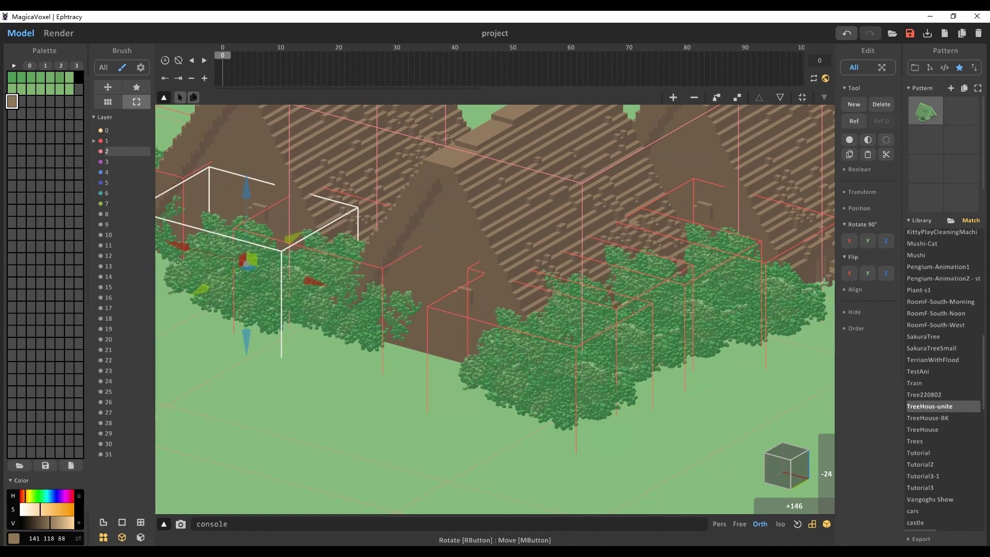
{"action": "left_click", "coordinate": [58, 33]}
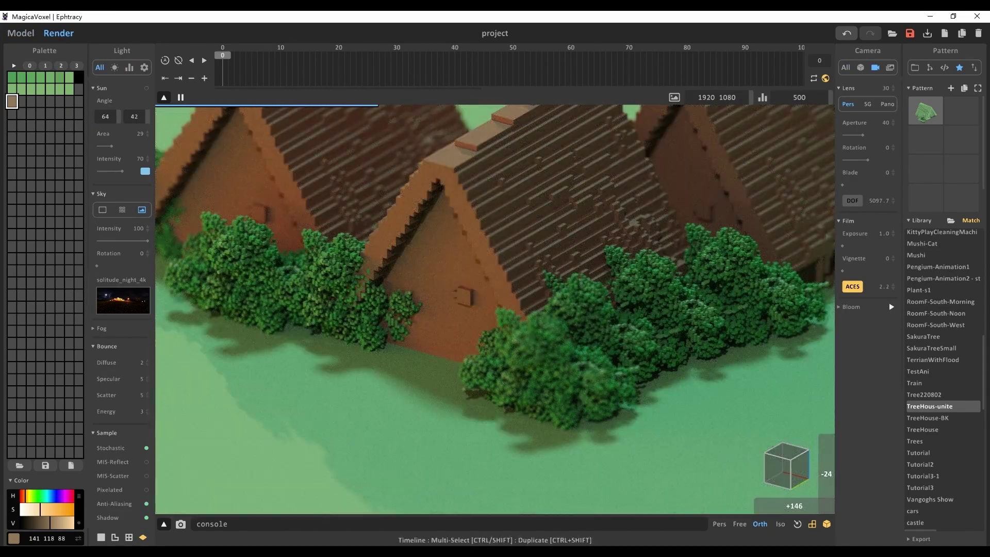
{"action": "mouse_move", "coordinate": [222, 56]}
{"action": "left_mouse_down"}
{"action": "mouse_move", "coordinate": [338, 56]}
{"action": "mouse_move", "coordinate": [229, 56]}
{"action": "left_mouse_up"}
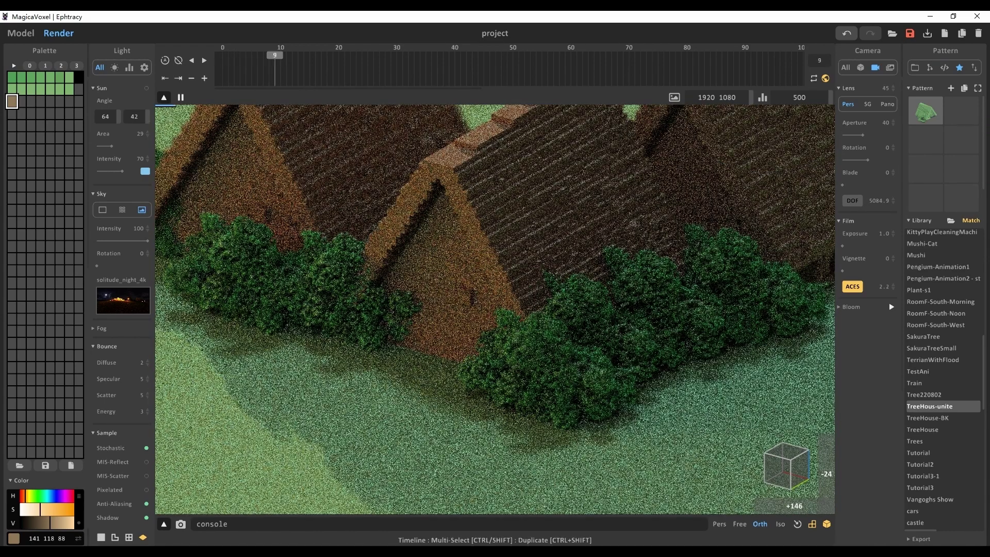
- Reposition the farthest bush in the row along the front house's side to vary its placement
{"action": "key", "text": "F2"}
{"action": "left_click", "coordinate": [733, 281]}
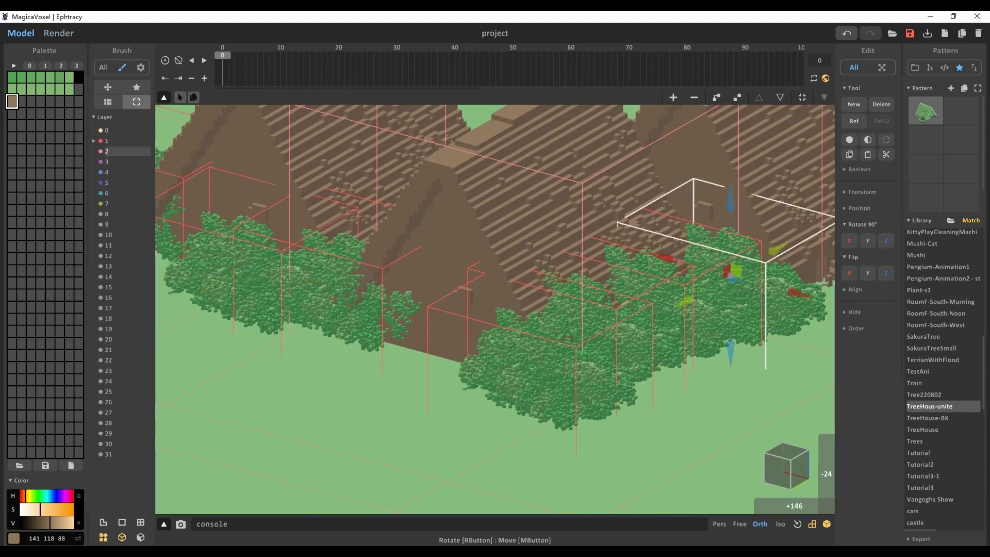
{"action": "scroll", "coordinate": [735, 261], "scroll_direction": "down", "scroll_amount": 2}
{"action": "left_click_drag", "start_coordinate": [736, 255], "coordinate": [767, 237]}
{"action": "left_click_drag", "start_coordinate": [790, 281], "coordinate": [757, 272]}
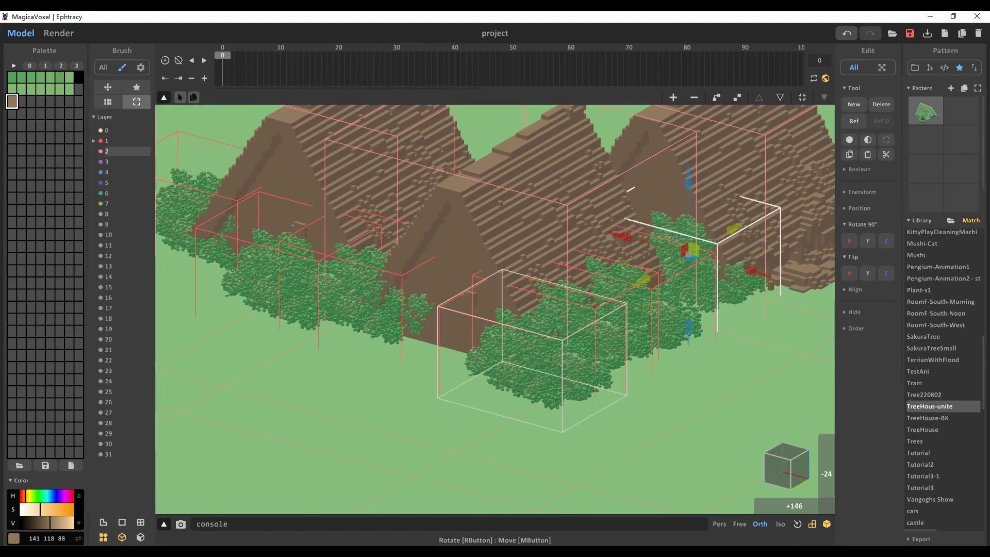
- Retime the animation of the bush next to the corner bush to keyframes at frames 0, 3, 6 and 10
{"action": "left_click", "coordinate": [557, 350]}
{"action": "double_click", "coordinate": [614, 331]}
{"action": "left_click", "coordinate": [613, 324]}
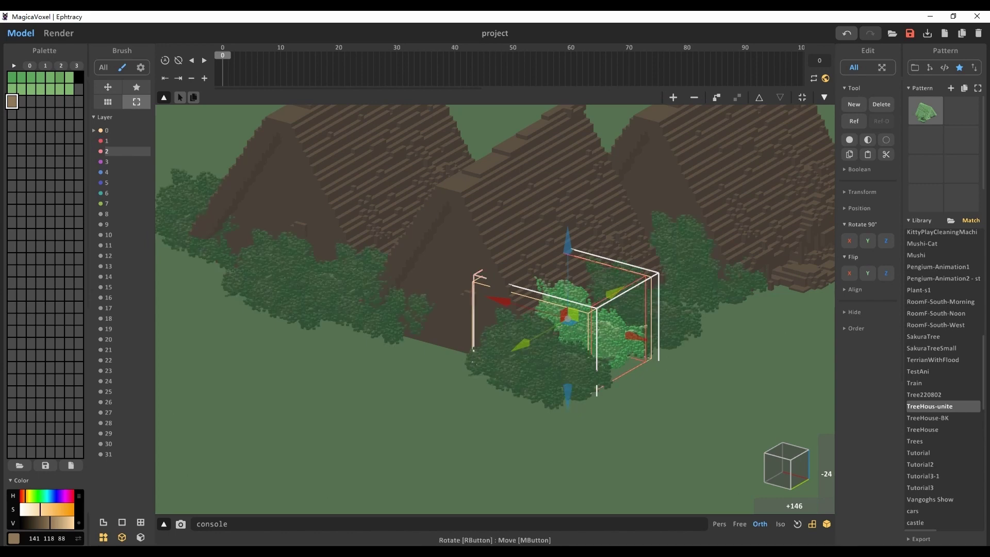
{"action": "key", "text": "Tab"}
{"action": "key", "text": "Tab"}
{"action": "key", "text": "Tab"}
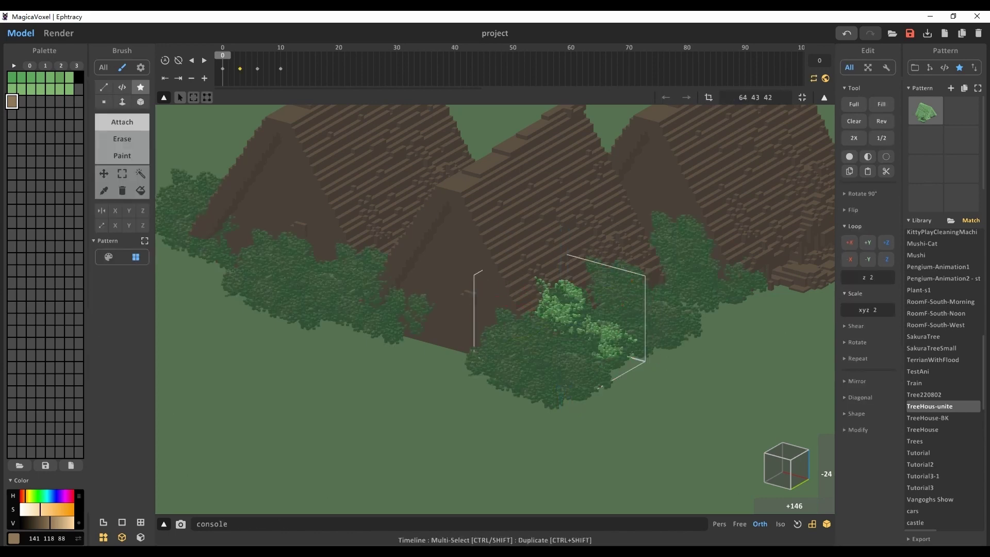
{"action": "left_click", "coordinate": [823, 97]}
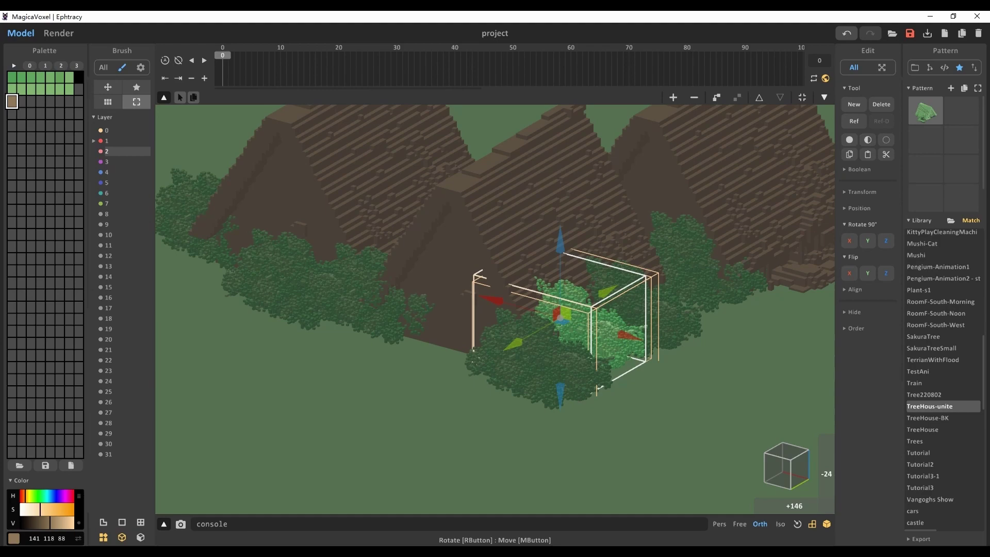
- Retime the animation of the next bush along the house side to keyframes at frames 0, 5, 8 and 10
{"action": "left_click", "coordinate": [665, 314]}
{"action": "left_click", "coordinate": [758, 97]}
{"action": "double_click", "coordinate": [660, 314]}
{"action": "left_click", "coordinate": [690, 316]}
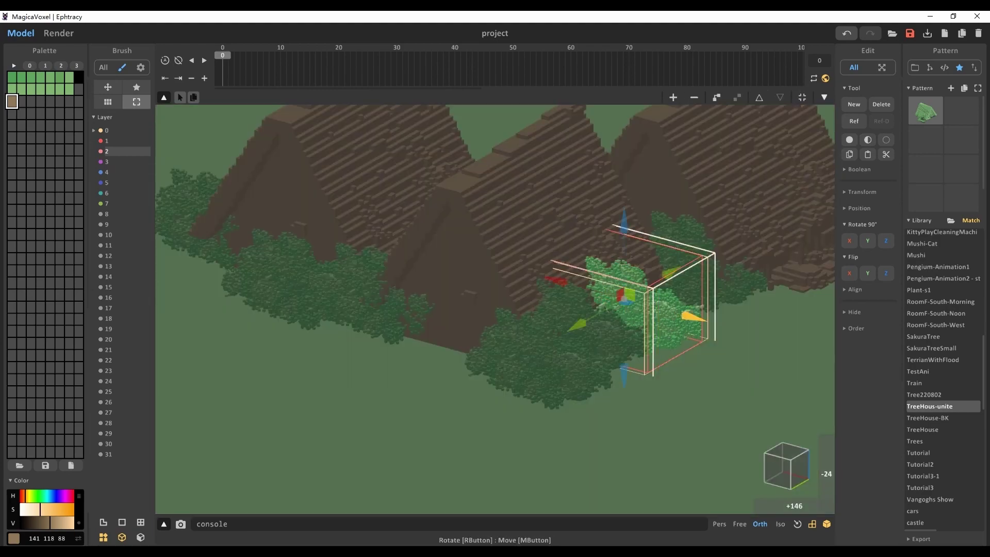
{"action": "key", "text": "Tab"}
{"action": "key", "text": "Tab"}
{"action": "left_click", "coordinate": [662, 309]}
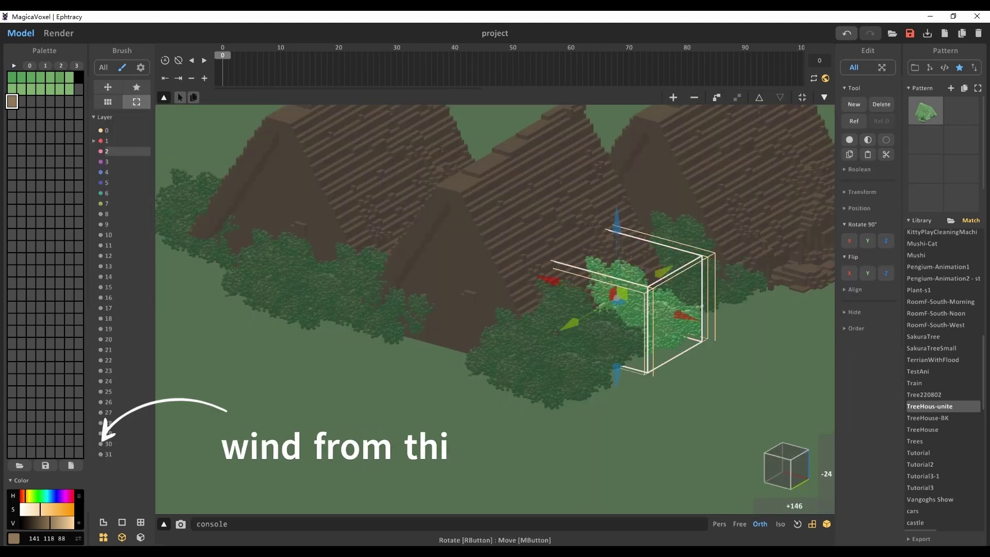
{"action": "key", "text": "Tab"}
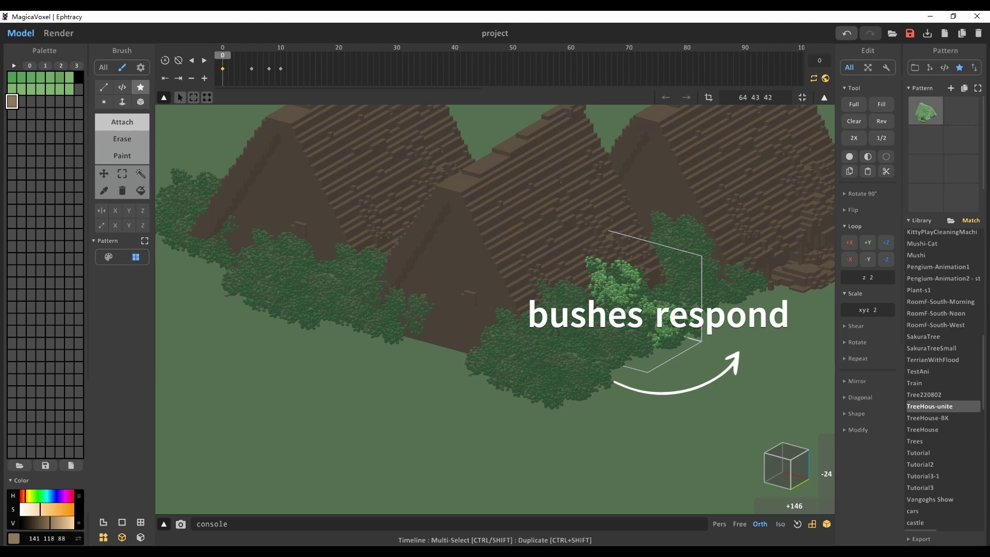
{"action": "key", "text": "Tab"}
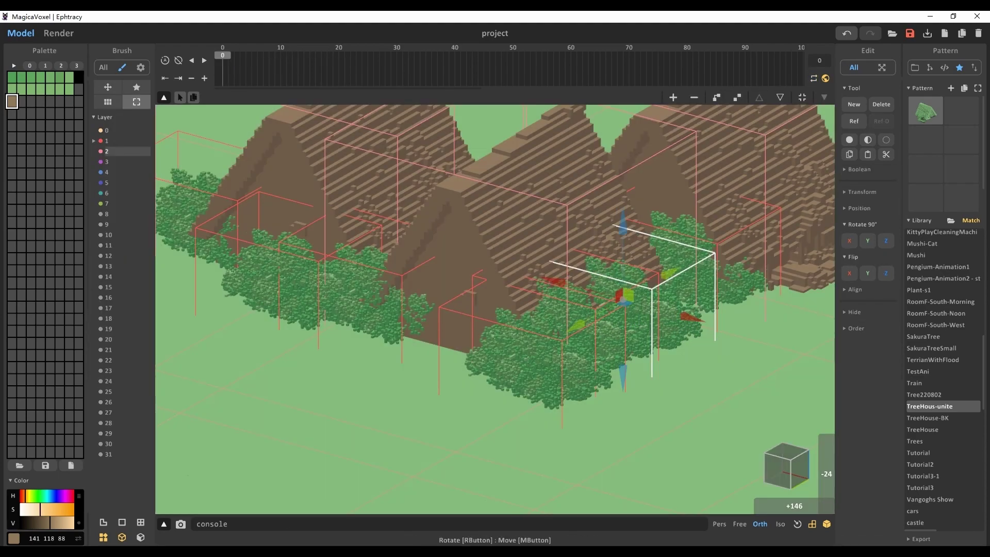
- Retime the animation of the farthest bush in the row to keyframes at frames 0, 2, 7 and 10
{"action": "key", "text": "Tab"}
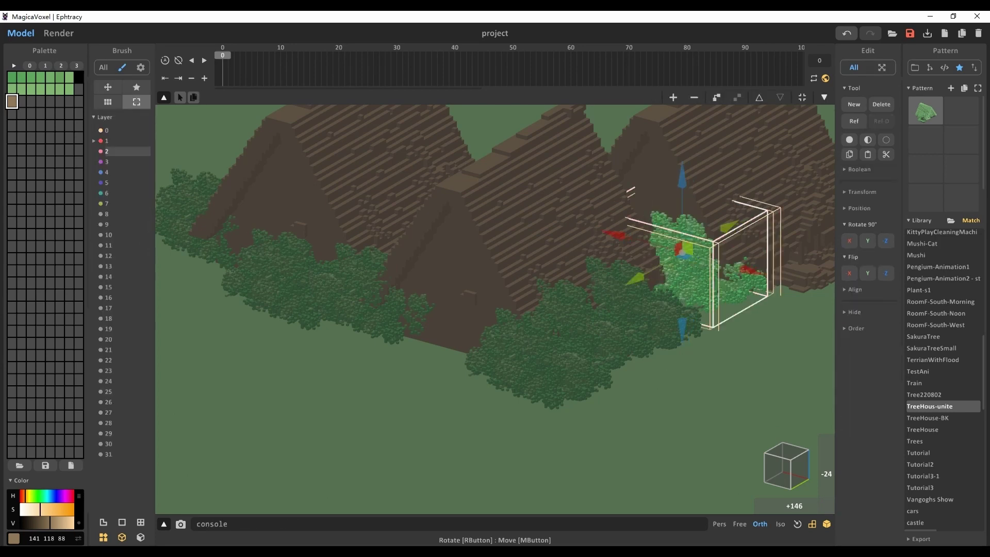
{"action": "key", "text": "Tab"}
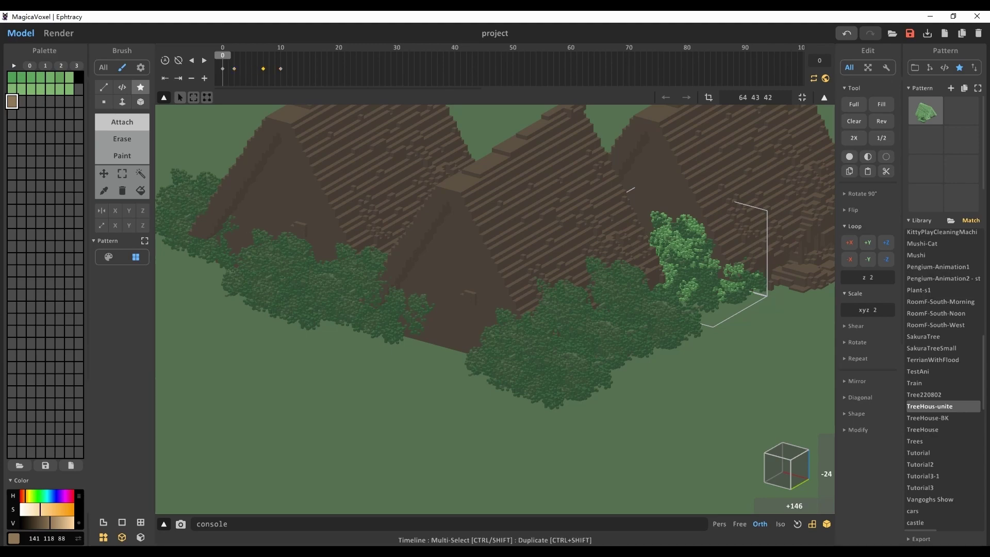
{"action": "key", "text": "Tab"}
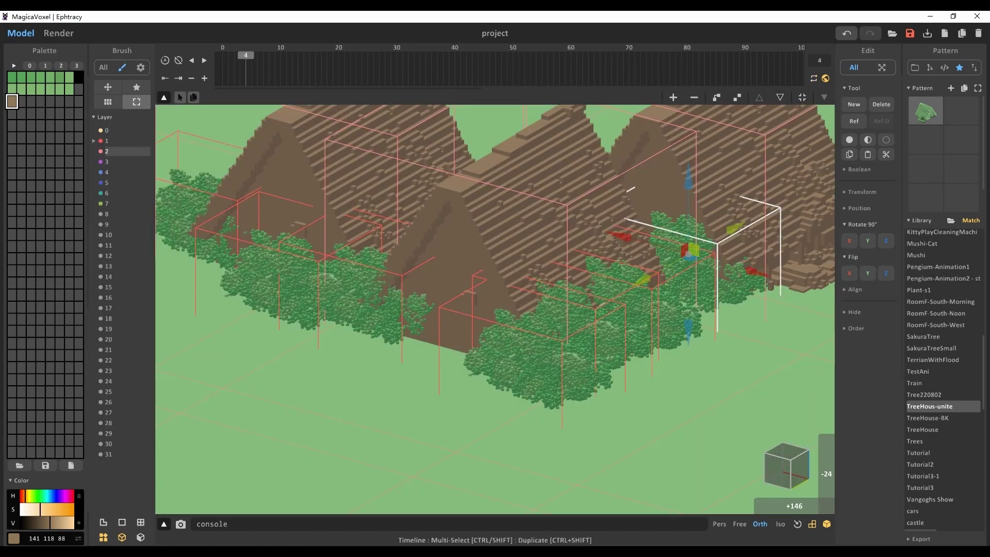
- Preview the staggered bush animation along the timeline and render the scene
{"action": "left_click_drag", "start_coordinate": [246, 64], "coordinate": [333, 64]}
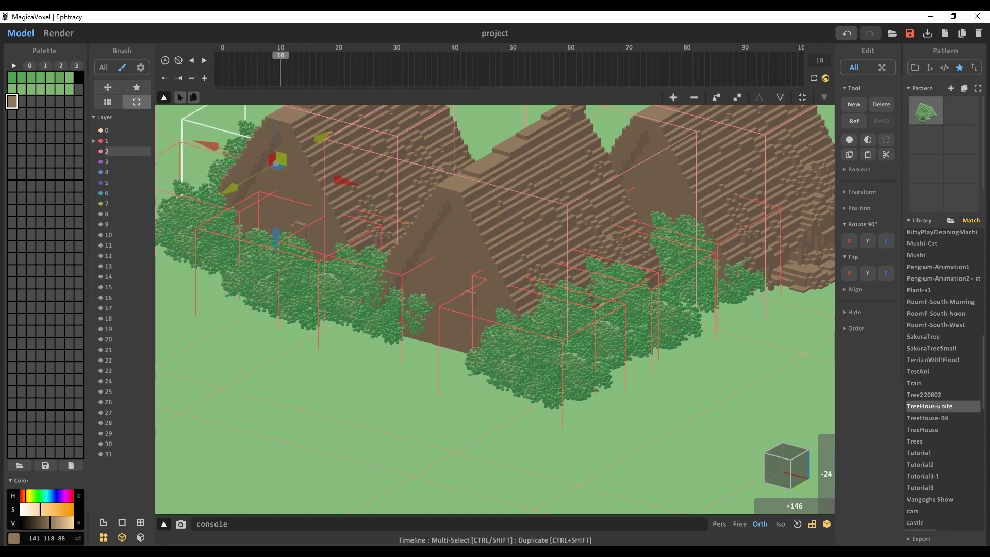
{"action": "key", "text": "F5"}
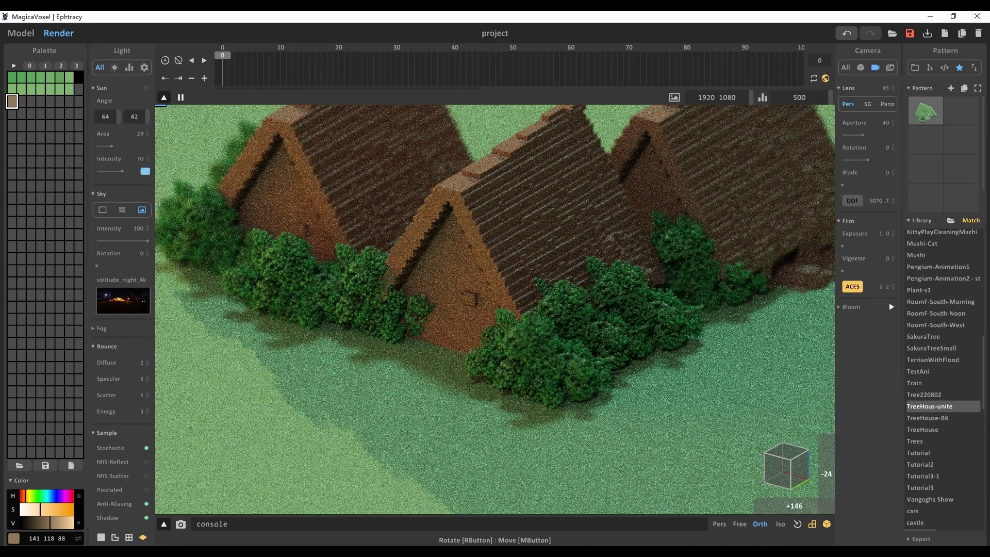
{"action": "left_click_drag", "start_coordinate": [223, 55], "coordinate": [391, 55]}
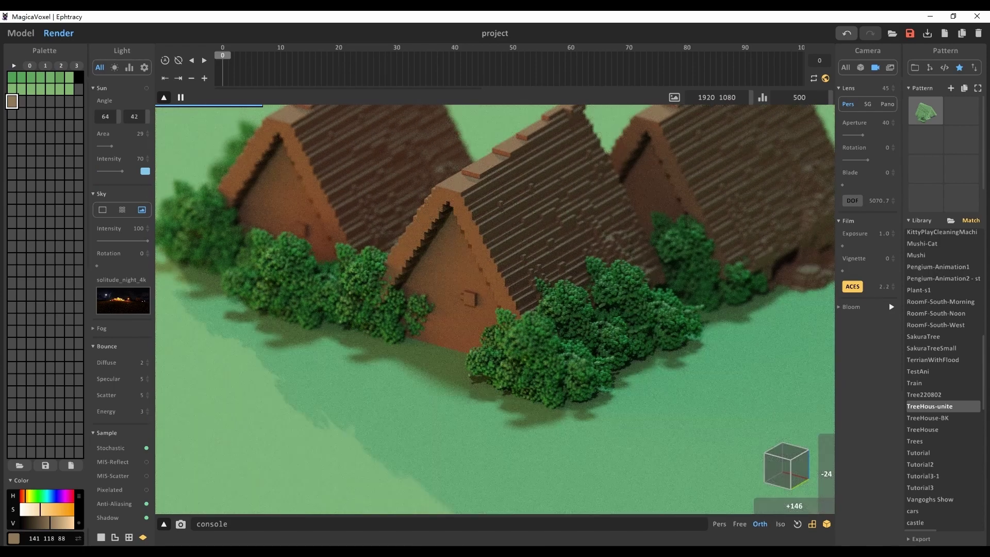
- Paint a stream on the ground in front of the bushes using blue 87, 142, 209 in a new palette slot
{"action": "key", "text": "Tab"}
{"action": "left_click_drag", "start_coordinate": [36, 523], "coordinate": [64, 523]}
{"action": "left_click_drag", "start_coordinate": [42, 509], "coordinate": [51, 509]}
{"action": "left_click_drag", "start_coordinate": [48, 496], "coordinate": [52, 496]}
{"action": "left_click", "coordinate": [122, 156]}
{"action": "left_click", "coordinate": [103, 102]}
{"action": "left_click_drag", "start_coordinate": [309, 314], "coordinate": [395, 344]}
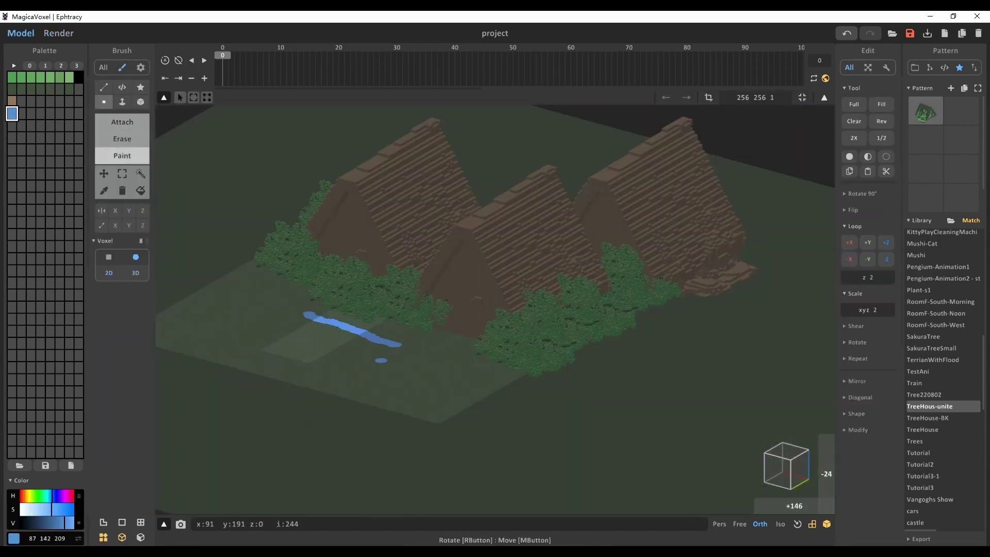
{"action": "left_click", "coordinate": [58, 33]}
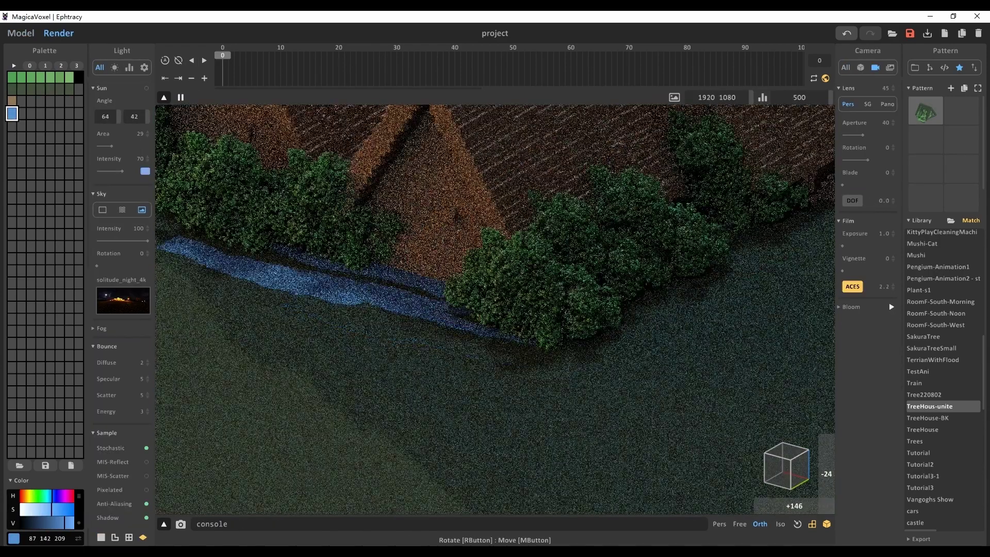
{"action": "left_click", "coordinate": [21, 33]}
{"action": "left_click", "coordinate": [824, 98]}
{"action": "left_click_drag", "start_coordinate": [448, 218], "coordinate": [448, 215]}
{"action": "key", "text": "Tab"}
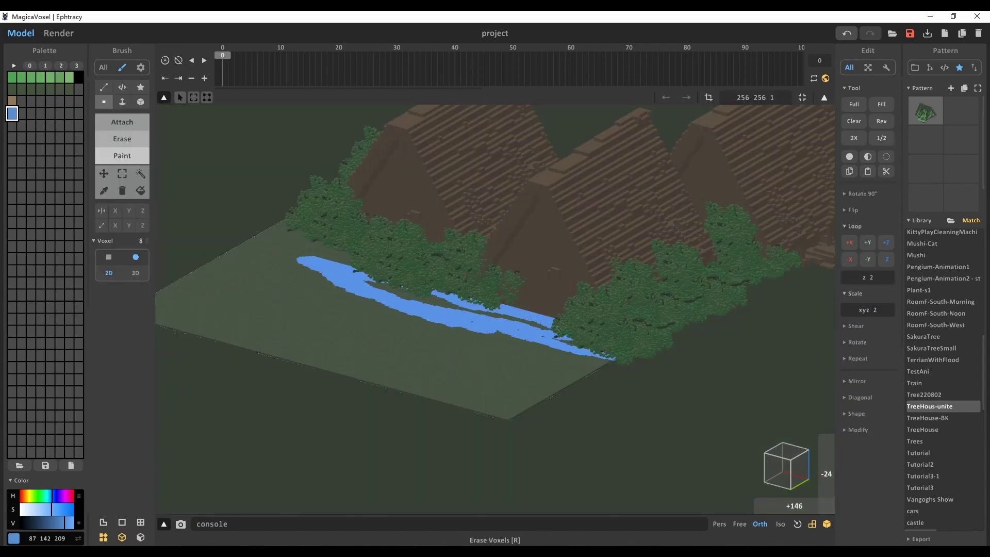
- Give the stream's blue a Glass material with roughness 2, IOR 2.01 and transparency 50
{"action": "left_click", "coordinate": [58, 33]}
{"action": "left_click", "coordinate": [882, 121]}
{"action": "left_click_drag", "start_coordinate": [843, 238], "coordinate": [868, 238]}
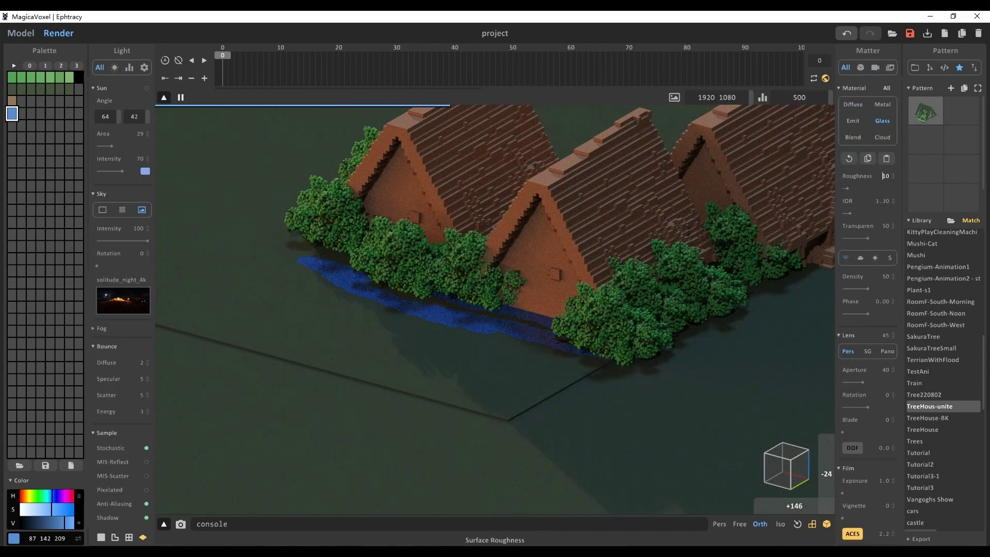
{"action": "left_click", "coordinate": [885, 176]}
{"action": "type", "text": "2"}
{"action": "left_click", "coordinate": [882, 201]}
{"action": "type", "text": "2"}
- Render a closer view of the stream to check its glass material
{"action": "left_click", "coordinate": [21, 33]}
{"action": "scroll", "coordinate": [494, 309], "scroll_direction": "up", "scroll_amount": 4}
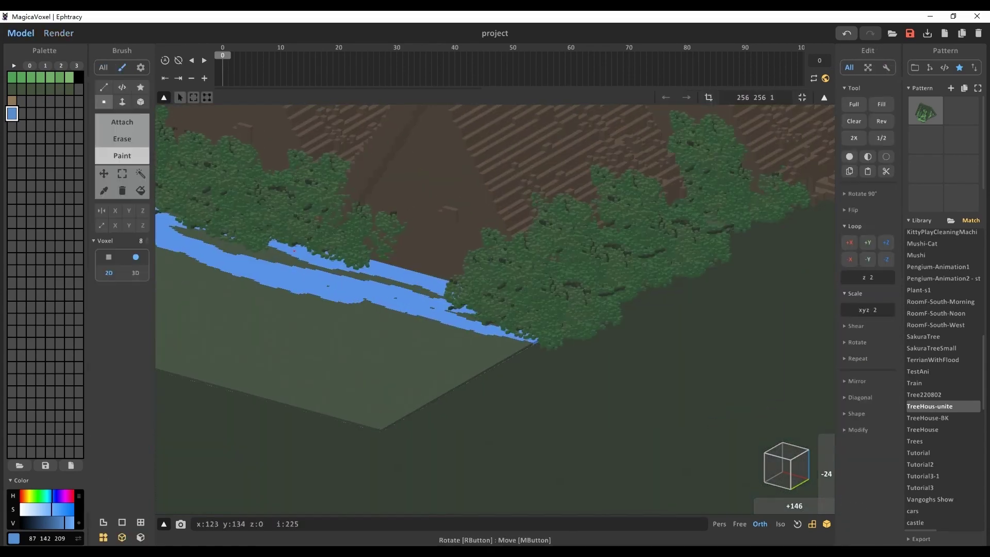
{"action": "middle_click_drag", "start_coordinate": [402, 258], "coordinate": [582, 340]}
{"action": "left_click", "coordinate": [58, 33]}
{"action": "middle_click_drag", "start_coordinate": [495, 289], "coordinate": [567, 325]}
- Extend the blue stream onto the neighbouring ground tile beside the leftmost bushes and render it
{"action": "left_click", "coordinate": [21, 33]}
{"action": "scroll", "coordinate": [447, 265], "scroll_direction": "down", "scroll_amount": 2}
{"action": "left_click_drag", "start_coordinate": [515, 340], "coordinate": [202, 256]}
{"action": "double_click", "coordinate": [498, 361]}
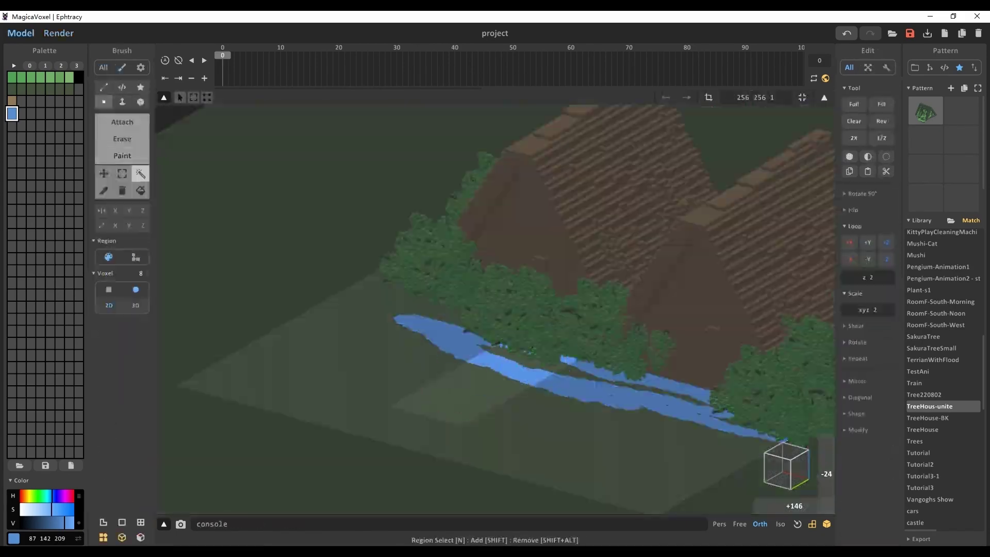
{"action": "left_click", "coordinate": [823, 98]}
{"action": "double_click", "coordinate": [330, 304]}
{"action": "left_click_drag", "start_coordinate": [402, 319], "coordinate": [164, 258]}
{"action": "left_click", "coordinate": [823, 98]}
{"action": "left_click", "coordinate": [58, 33]}
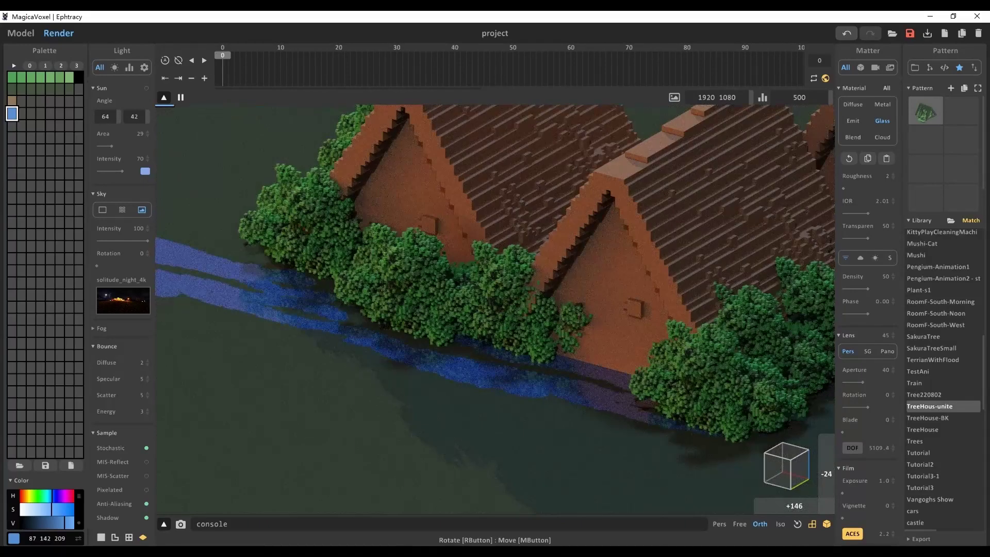
- Shift the stream's ground tile away from the bushes and render the new stream position
{"action": "key", "text": "F1"}
{"action": "left_click_drag", "start_coordinate": [602, 312], "coordinate": [579, 325]}
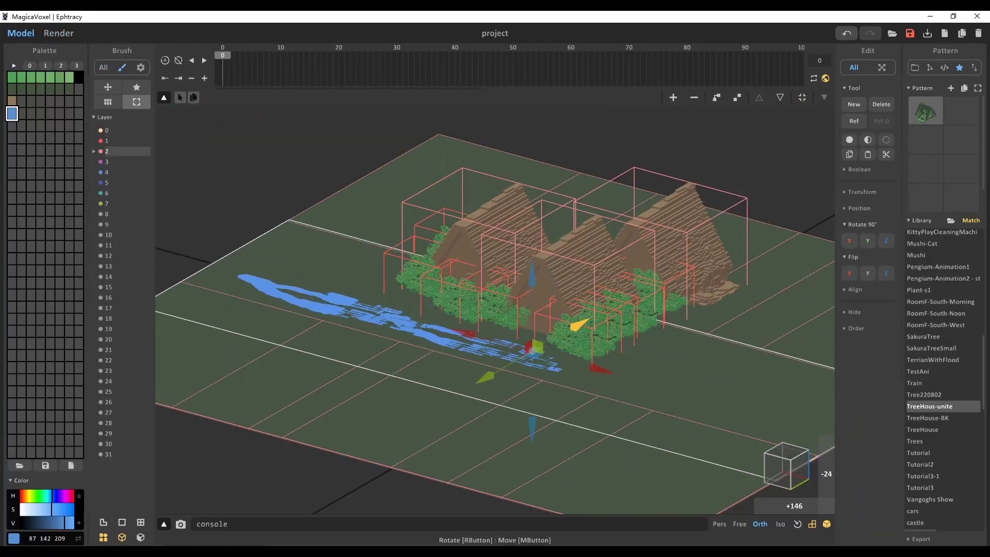
{"action": "scroll", "coordinate": [536, 314], "scroll_direction": "up", "scroll_amount": 5}
{"action": "left_click", "coordinate": [58, 33]}
{"action": "left_click", "coordinate": [20, 33]}
- Paint the stream further across the adjoining ground tile, widening it past the corner bush
{"action": "key", "text": "Tab"}
{"action": "key", "text": "Tab"}
{"action": "scroll", "coordinate": [495, 309], "scroll_direction": "down", "scroll_amount": 5}
{"action": "double_click", "coordinate": [391, 345]}
{"action": "key", "text": "g"}
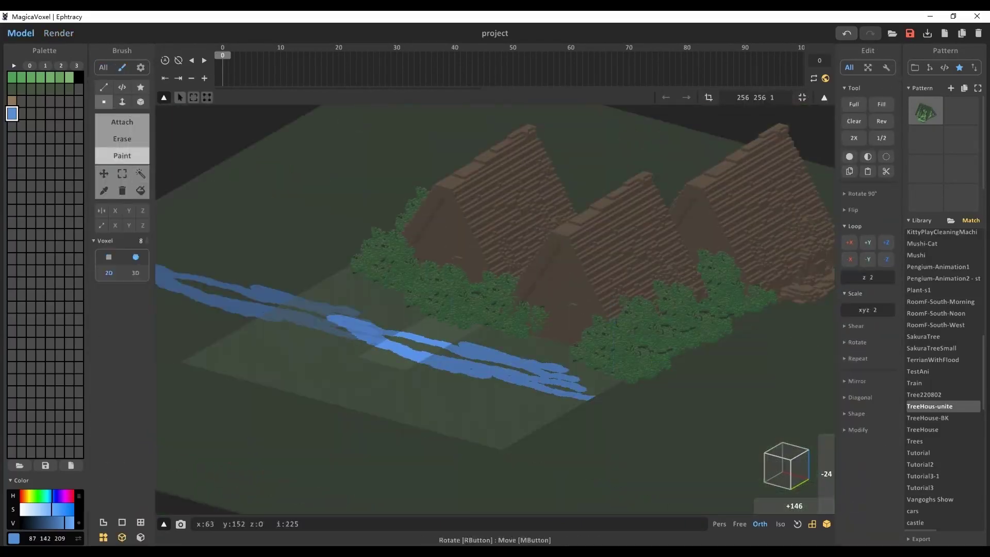
{"action": "key", "text": "Tab"}
{"action": "left_click", "coordinate": [639, 399]}
{"action": "key", "text": "Tab"}
{"action": "left_click_drag", "start_coordinate": [596, 392], "coordinate": [681, 405]}
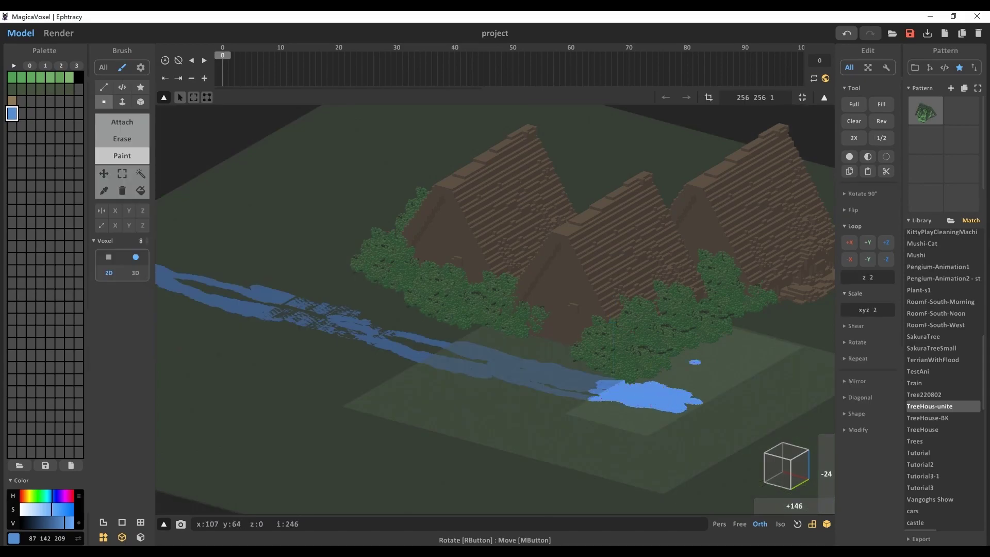
- Render the scene to inspect the extended stream in front of the houses
{"action": "key", "text": "Tab"}
{"action": "scroll", "coordinate": [495, 309], "scroll_direction": "up", "scroll_amount": 3}
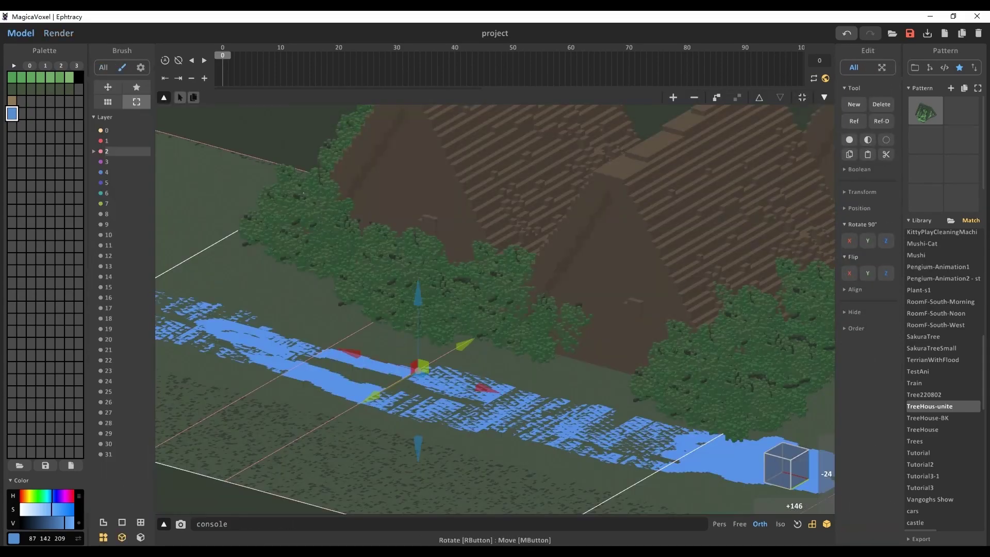
{"action": "key", "text": "Tab"}
{"action": "scroll", "coordinate": [495, 309], "scroll_direction": "up", "scroll_amount": 2}
{"action": "scroll", "coordinate": [495, 309], "scroll_direction": "down", "scroll_amount": 3}
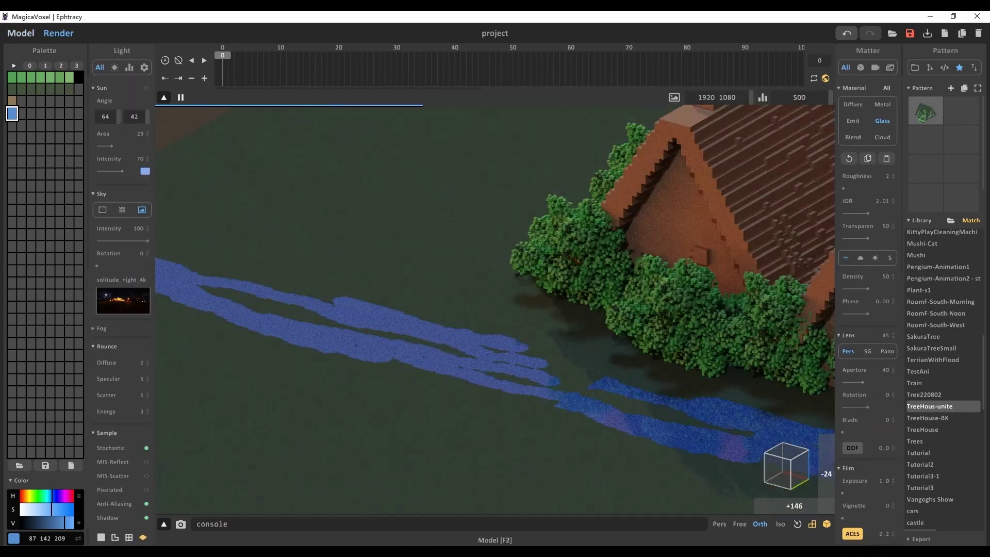
- Check the painted stream in front of the houses by comparing the model view with the render
{"action": "key", "text": "Tab"}
{"action": "key", "text": "Tab"}
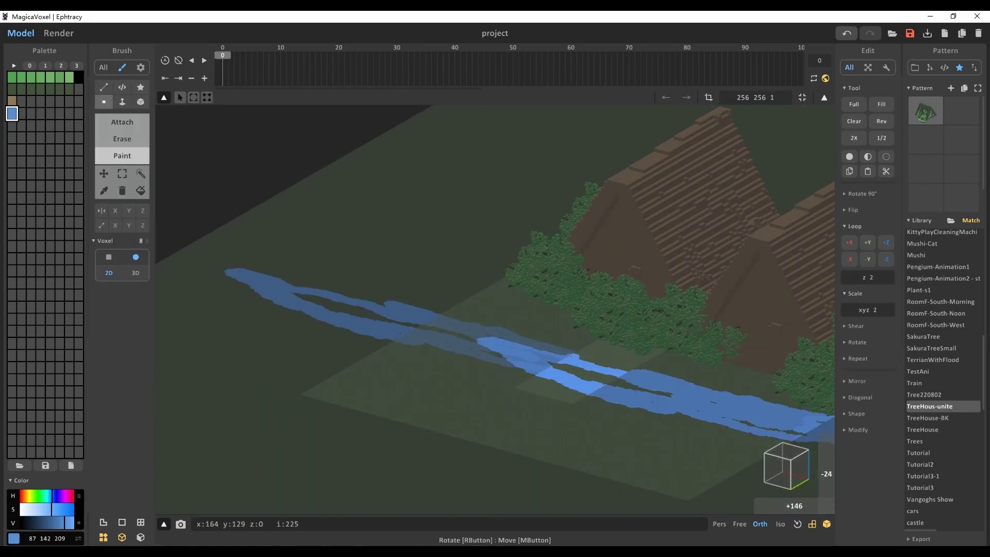
{"action": "left_click", "coordinate": [59, 33]}
{"action": "left_click", "coordinate": [20, 33]}
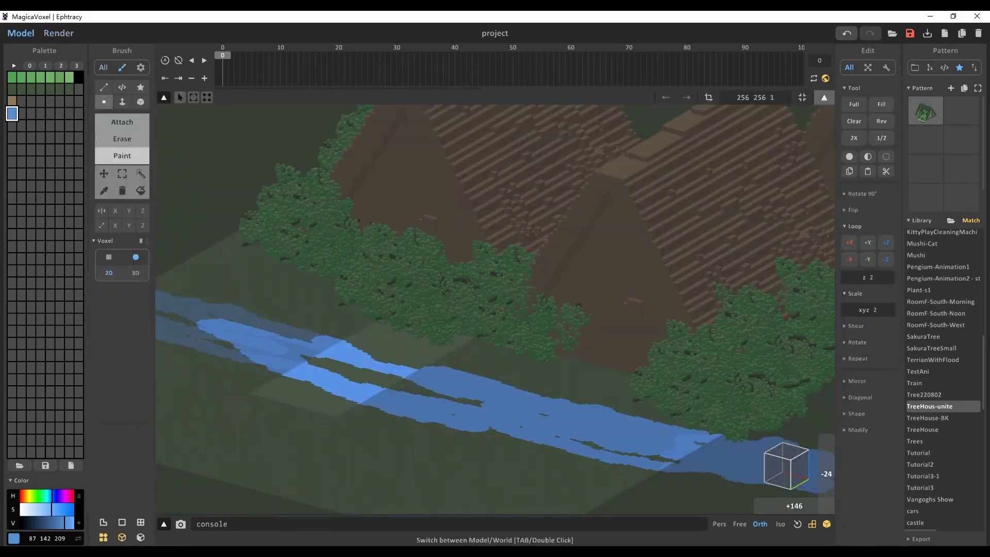
{"action": "left_click", "coordinate": [824, 97]}
{"action": "right_click_drag", "start_coordinate": [464, 335], "coordinate": [487, 291]}
{"action": "middle_click_drag", "start_coordinate": [361, 309], "coordinate": [562, 309]}
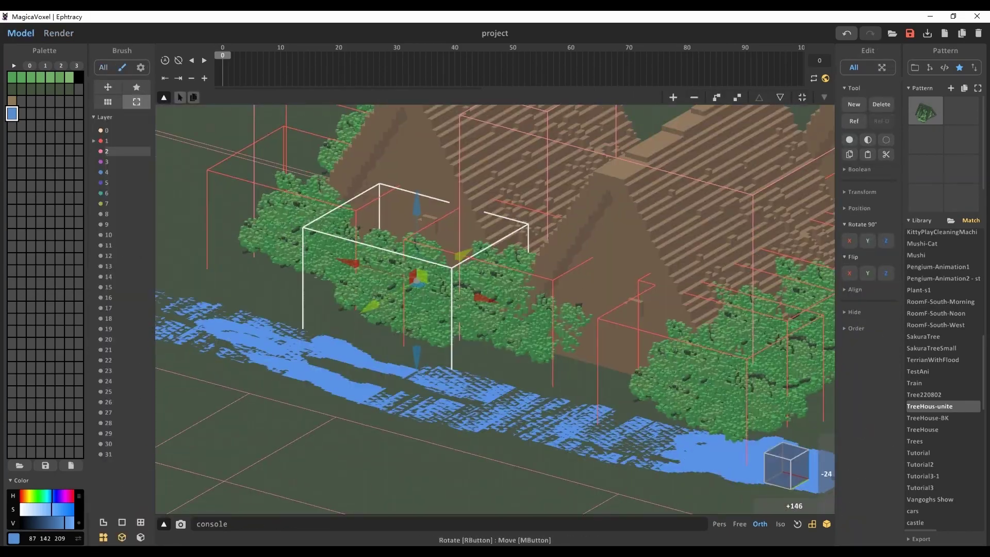
{"action": "key", "text": "Tab"}
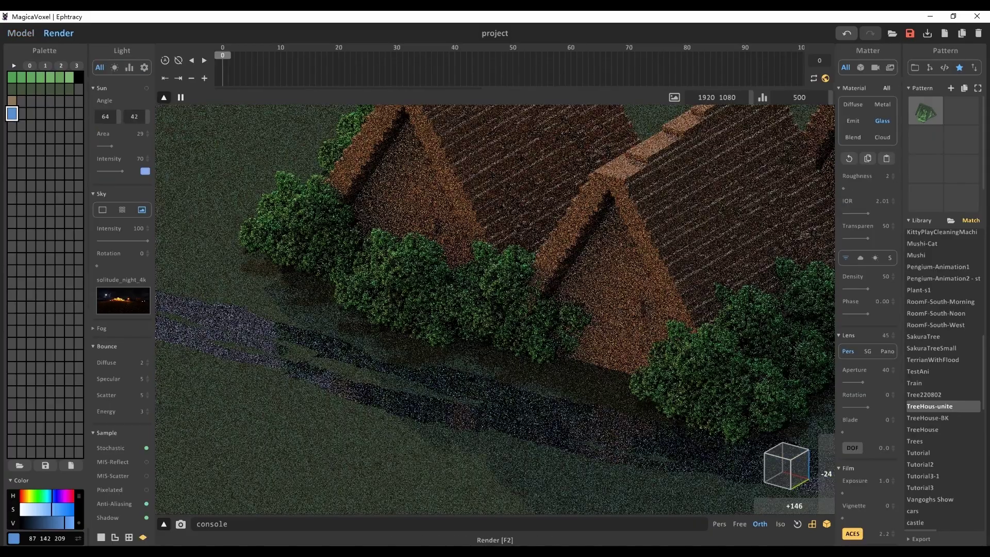
- Frame the houses, bushes and stream in the render and scrub through the animation frames
{"action": "middle_click_drag", "start_coordinate": [515, 258], "coordinate": [423, 304]}
{"action": "left_click_drag", "start_coordinate": [239, 56], "coordinate": [303, 56]}
{"action": "key", "text": "Tab"}
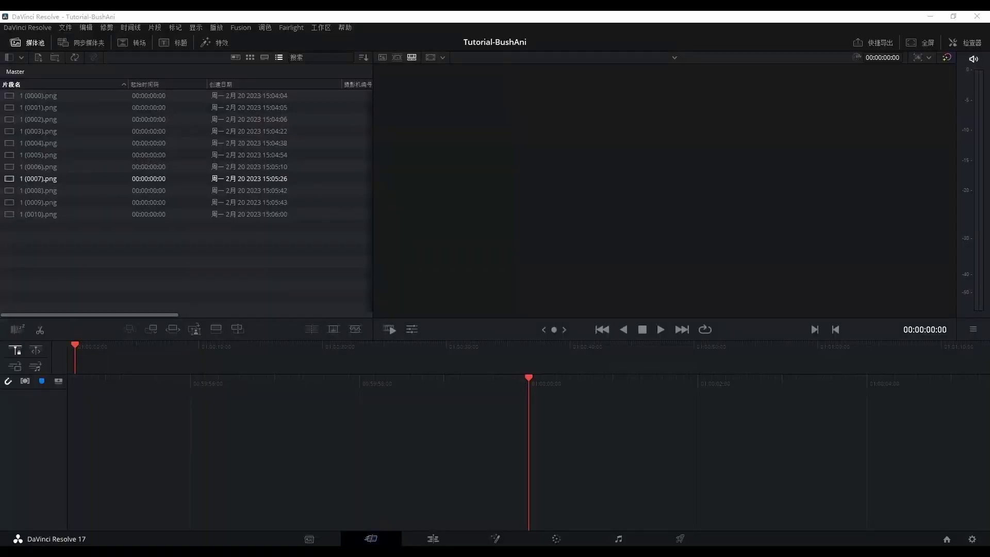
- In DaVinci Resolve, place the rendered frames 1 (0000).png through 1 (0010).png in sequence on a new timeline
{"action": "left_click", "coordinate": [42, 214], "text": "shift"}
{"action": "left_click_drag", "start_coordinate": [41, 202], "coordinate": [178, 355]}
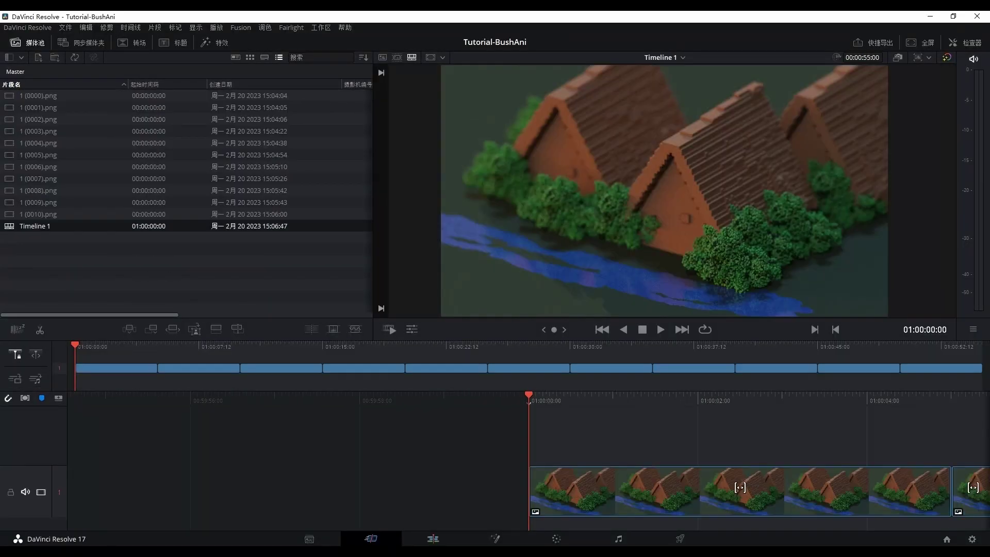
- Combine all the frame clips on the timeline's video track into a compound clip named 1
{"action": "left_click", "coordinate": [433, 538]}
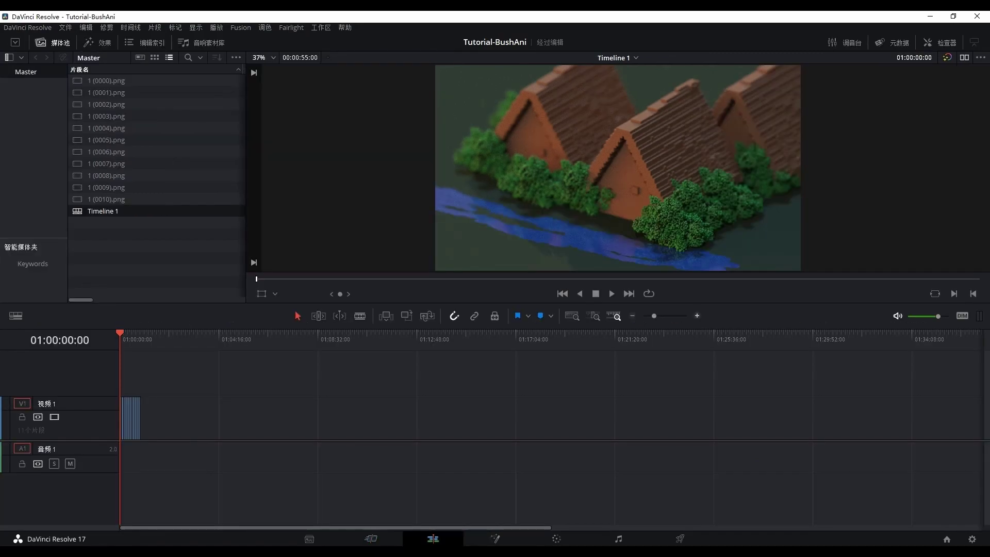
{"action": "key", "text": "shift+z"}
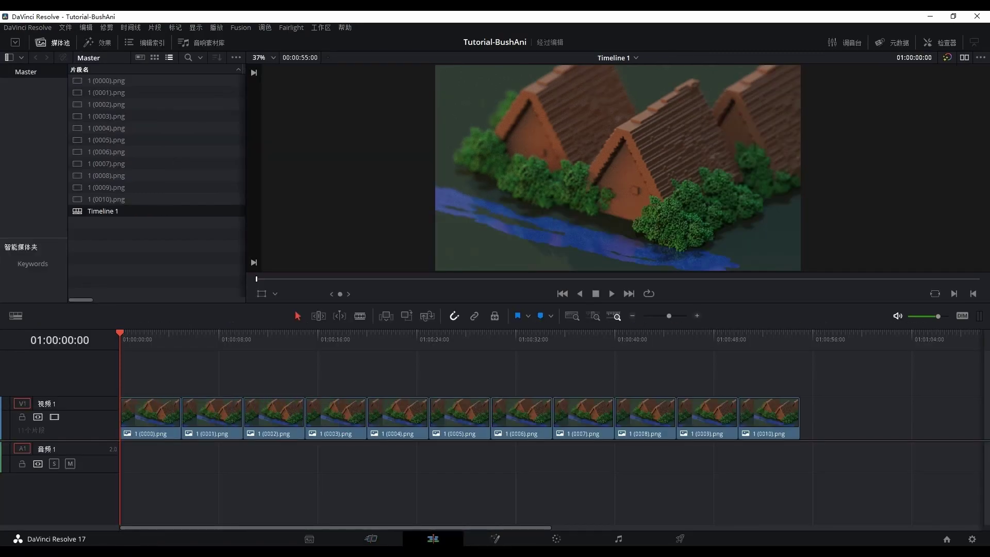
{"action": "left_click_drag", "start_coordinate": [895, 388], "coordinate": [123, 421]}
{"action": "right_click", "coordinate": [152, 415]}
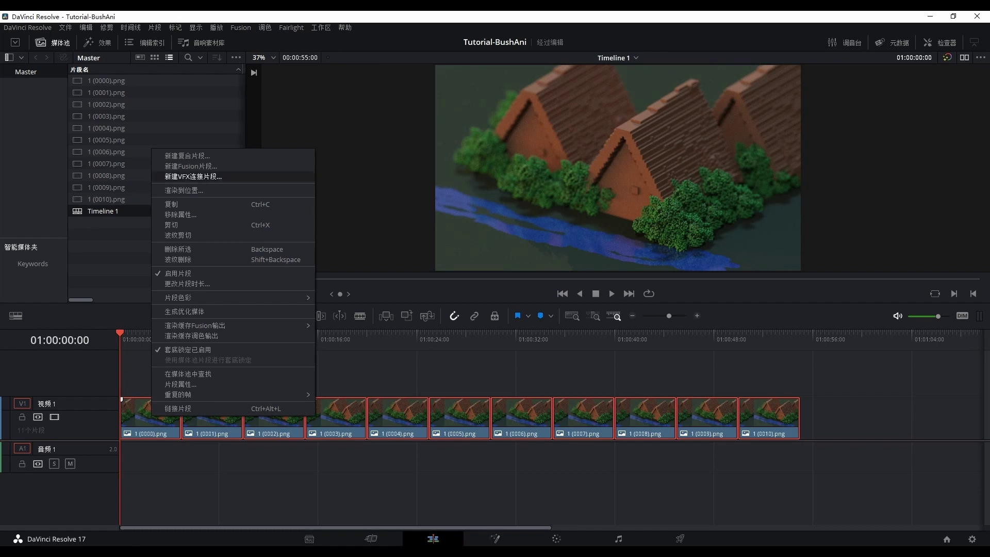
{"action": "left_click", "coordinate": [186, 156]}
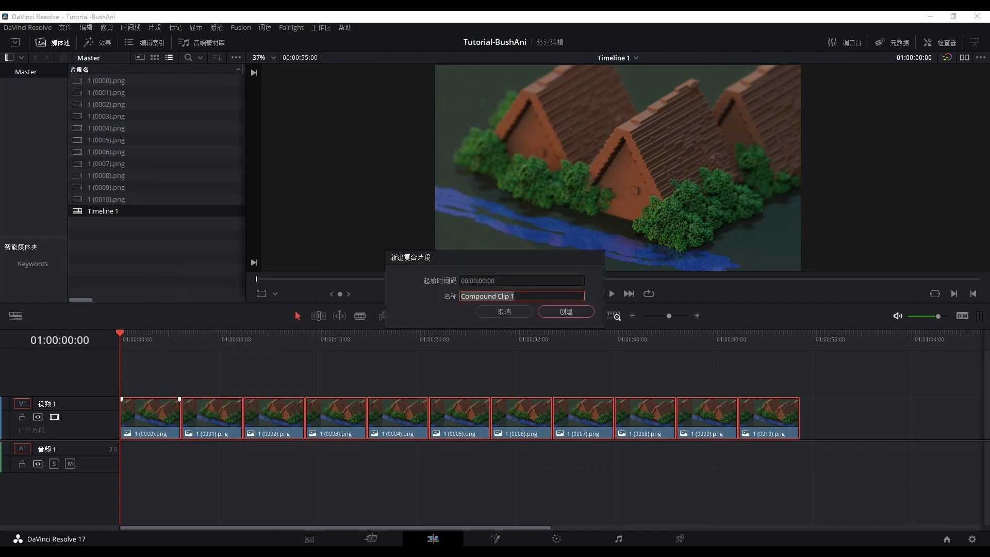
{"action": "type", "text": "1"}
{"action": "left_click", "coordinate": [565, 312]}
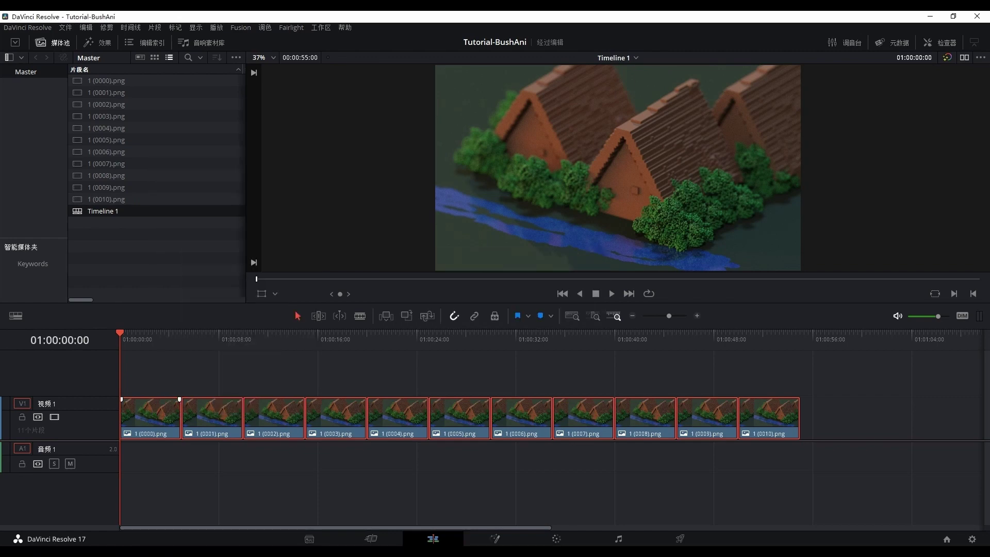
- Set the compound clip's playback speed to 20.00 on the Cut page
{"action": "key", "text": "shift+3"}
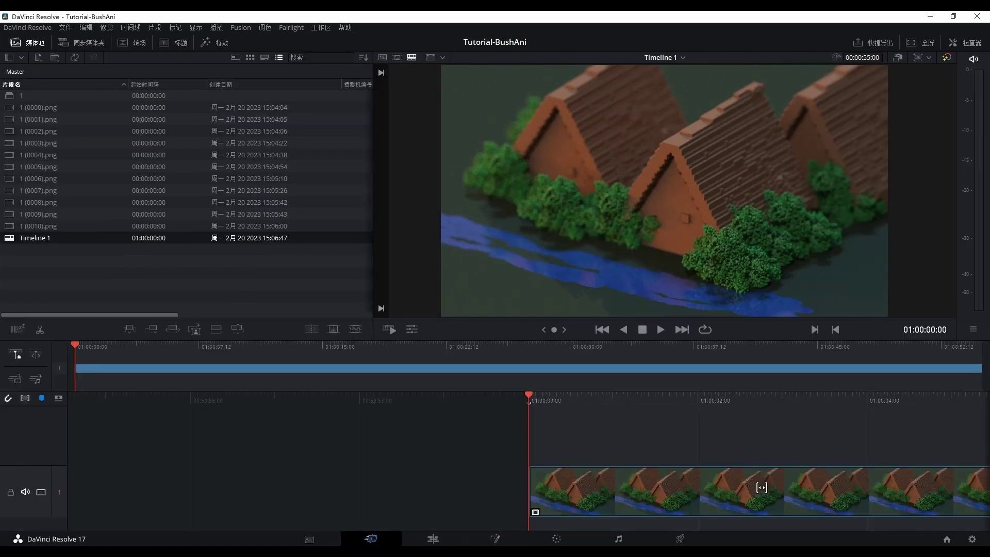
{"action": "left_click", "coordinate": [761, 487]}
{"action": "left_click", "coordinate": [411, 329]}
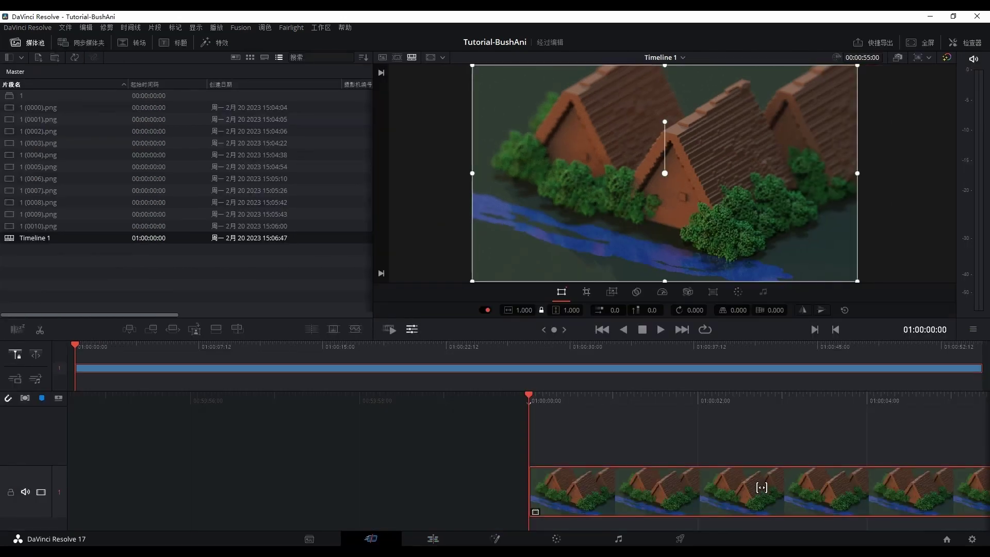
{"action": "left_click", "coordinate": [662, 292]}
{"action": "double_click", "coordinate": [632, 310]}
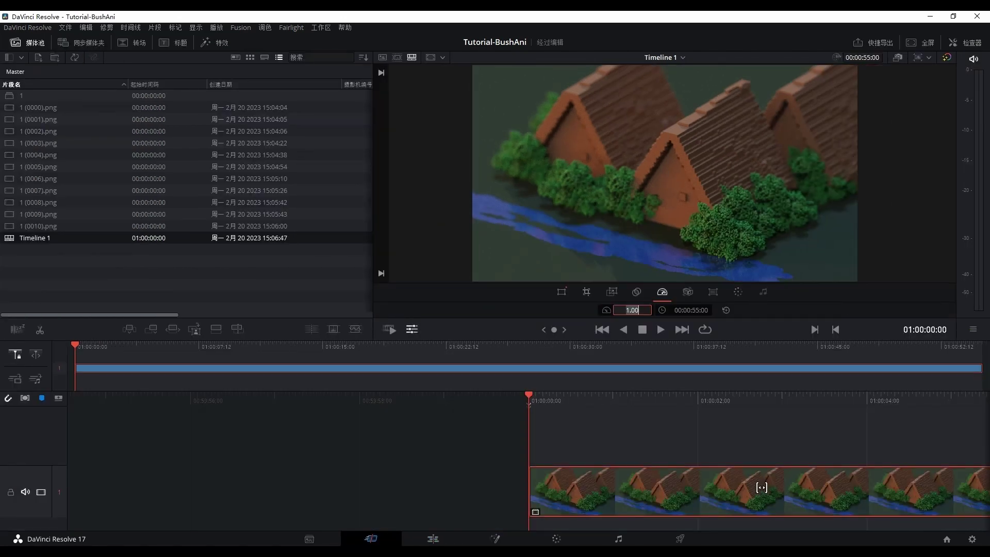
{"action": "type", "text": "20"}
{"action": "key", "text": "Return"}
- Enable looped playback and play the timeline to preview the bush animation
{"action": "left_click", "coordinate": [705, 329]}
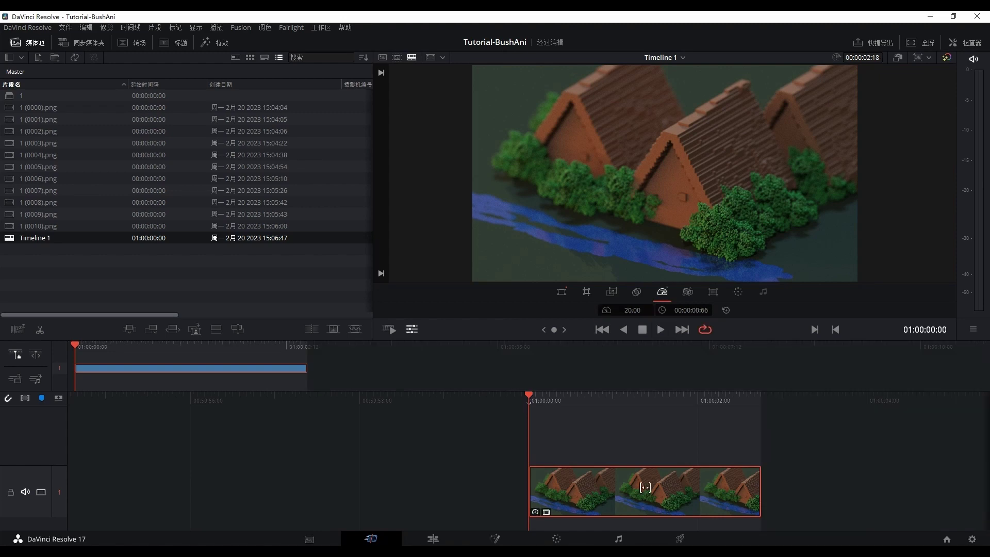
{"action": "key", "text": "space"}
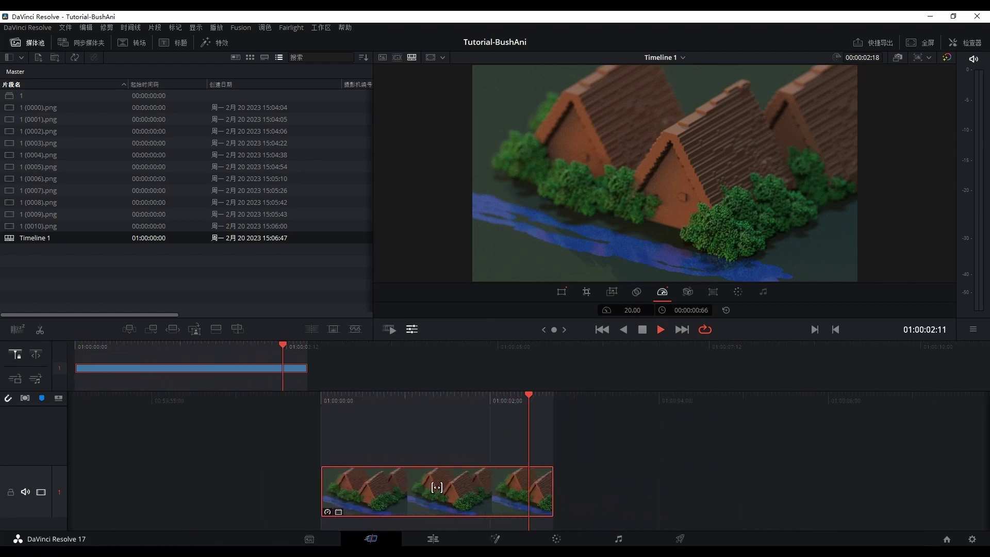
{"action": "key", "text": "space"}
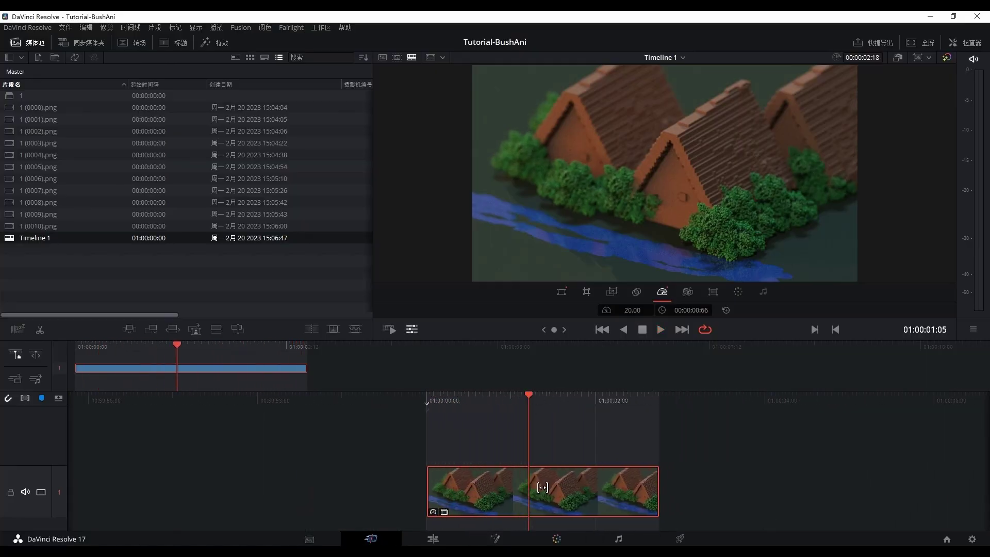
- Colour grade the clip with Offset at red 27.81, green 23.66, blue 29.03, and raise the Gain to 1.08
{"action": "key", "text": "shift+6"}
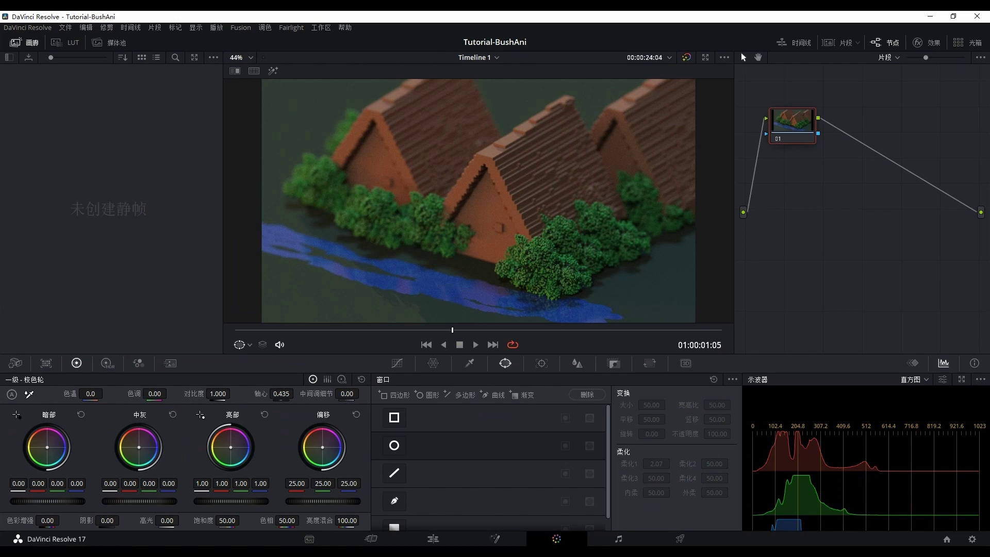
{"action": "left_click_drag", "start_coordinate": [323, 447], "coordinate": [324, 446]}
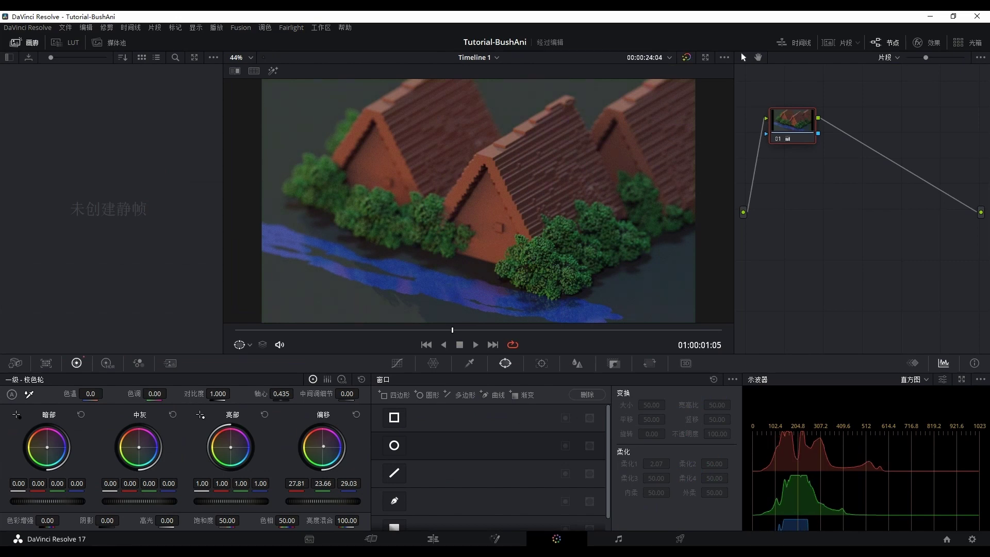
{"action": "mouse_move", "coordinate": [230, 501]}
{"action": "left_mouse_down"}
{"action": "mouse_move", "coordinate": [220, 501]}
{"action": "mouse_move", "coordinate": [251, 501]}
{"action": "left_mouse_up"}
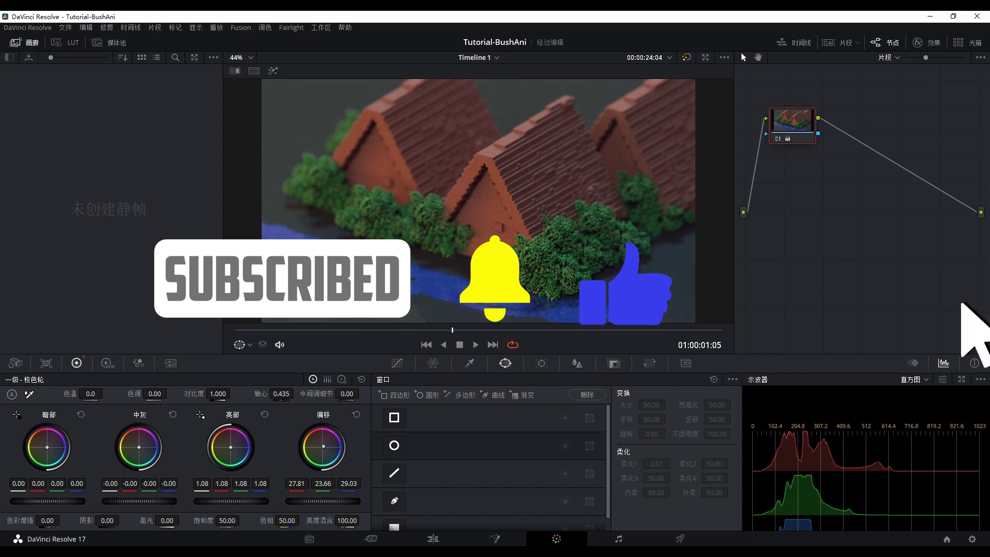